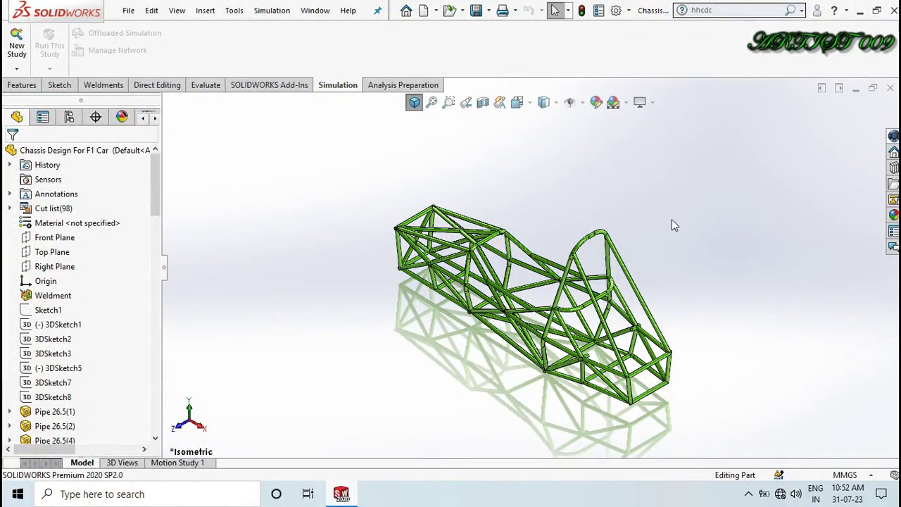
# Rotate the chassis all the way around to inspect the welded tube frame
pyautogui.press('Left')
pyautogui.press('Left')
pyautogui.press('Left')
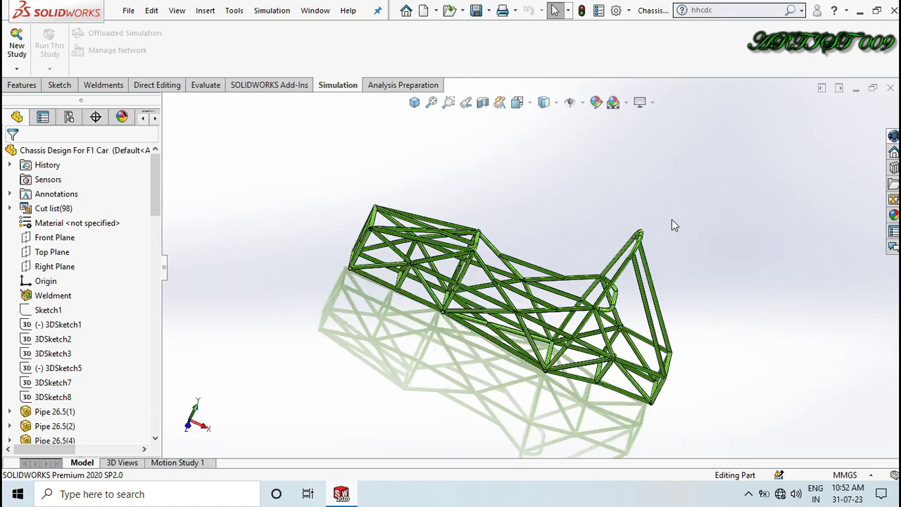
pyautogui.press('Left')
pyautogui.press('Left')
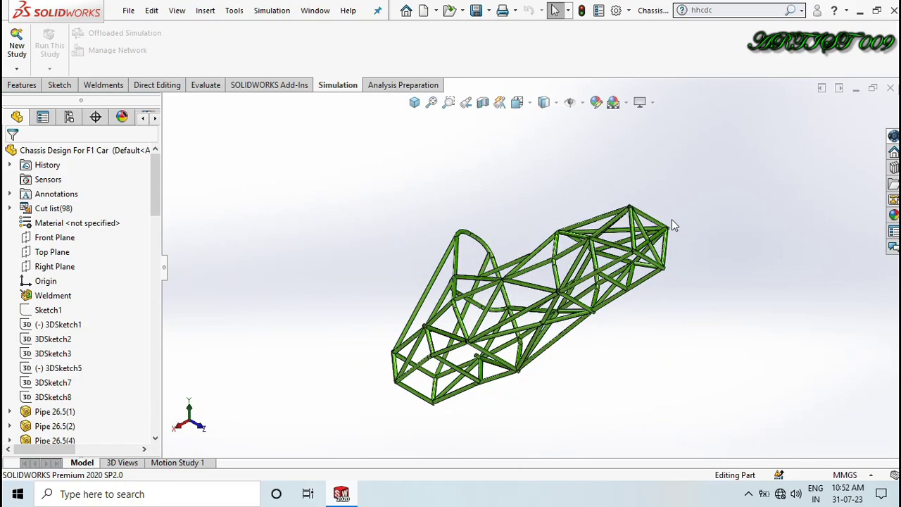
pyautogui.press('Left')
pyautogui.press('Left')
pyautogui.press('Left')
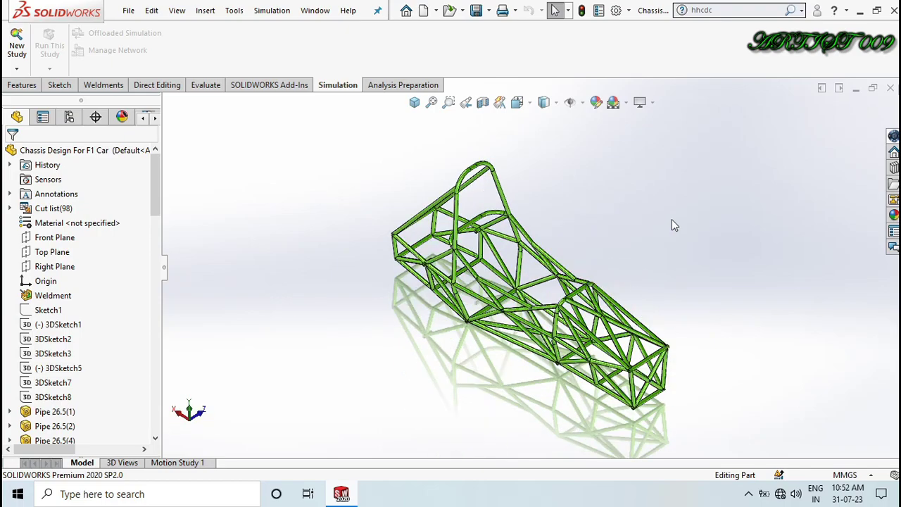
pyautogui.press('Left')
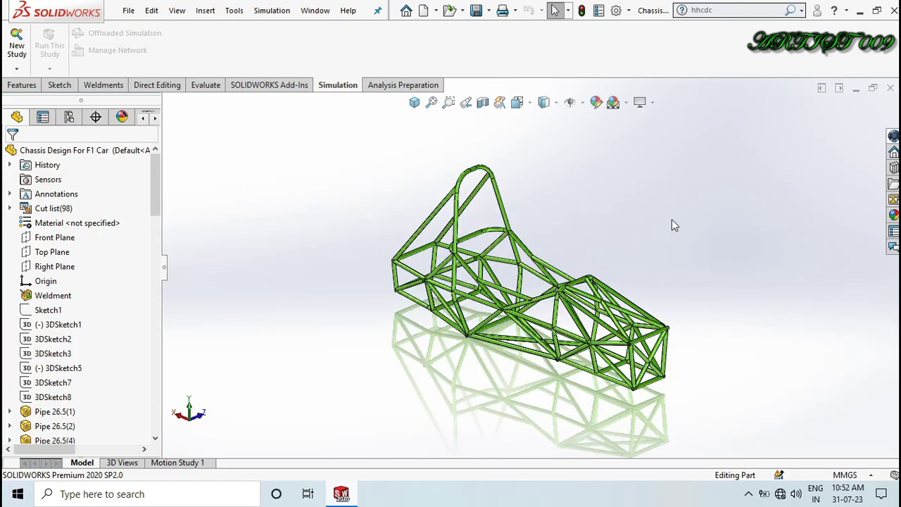
pyautogui.press('Left')
pyautogui.press('Left')
pyautogui.press('Left')
pyautogui.press('Left')
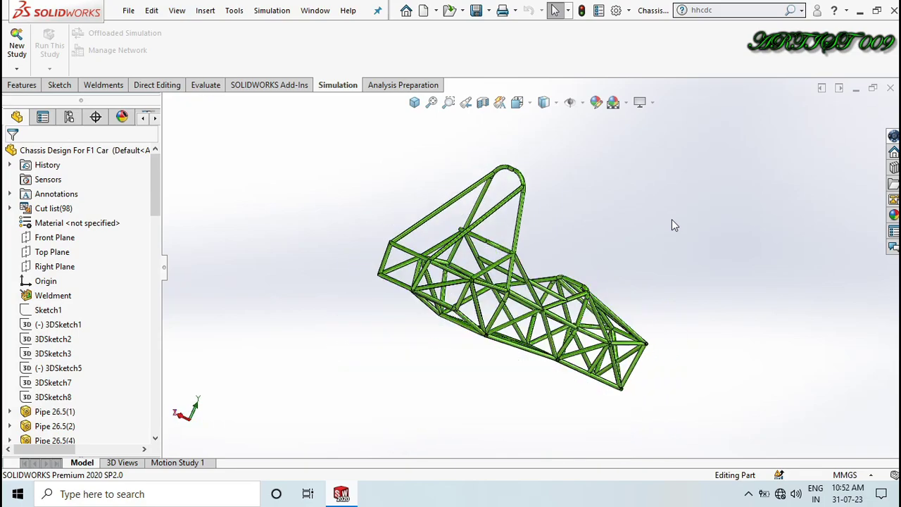
pyautogui.press('Left')
pyautogui.press('Left')
pyautogui.press('Left')
pyautogui.press('Left')
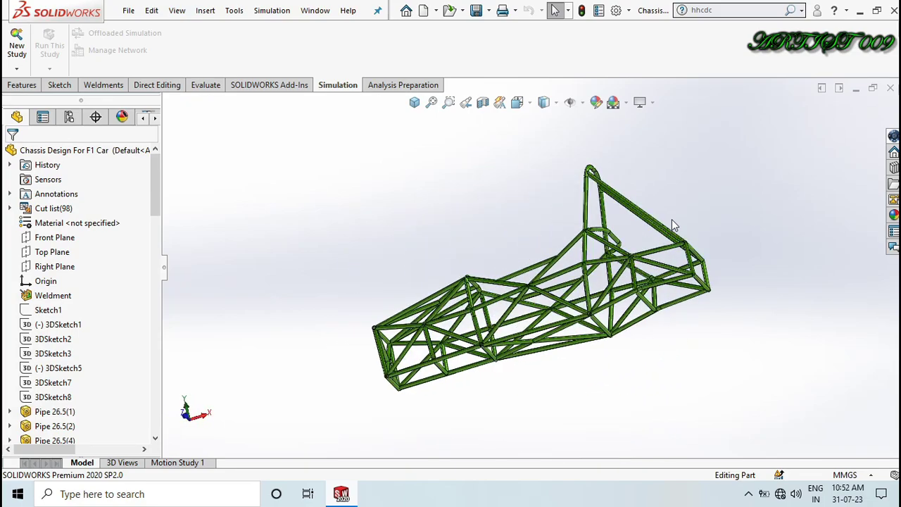
pyautogui.press('Left')
pyautogui.press('Left')
pyautogui.press('Left')
pyautogui.press('Left')
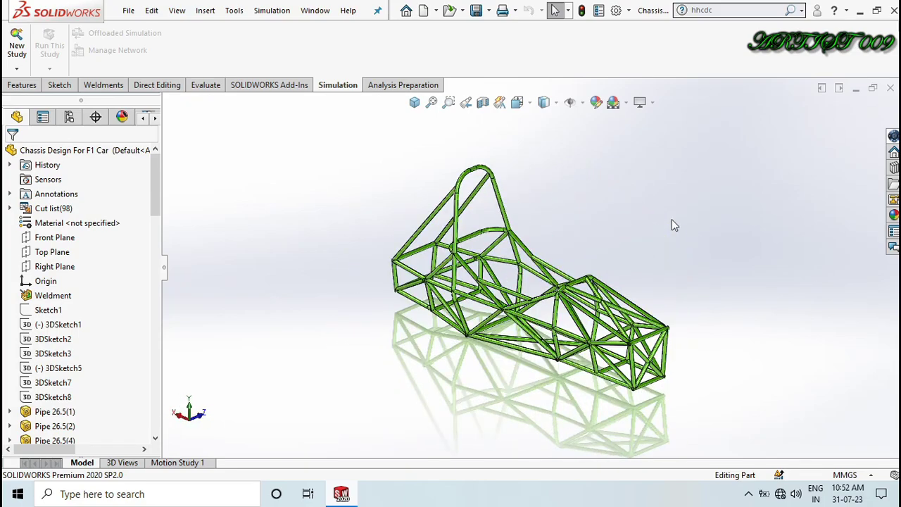
pyautogui.press('Left')
pyautogui.press('Left')
pyautogui.press('Left')
pyautogui.press('Left')
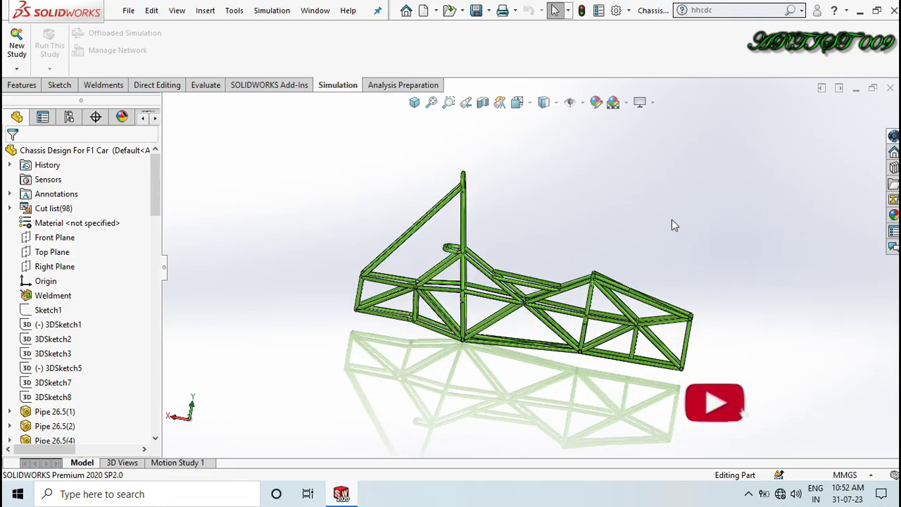
pyautogui.press('Left')
pyautogui.press('Left')
pyautogui.press('Left')
pyautogui.press('Left')
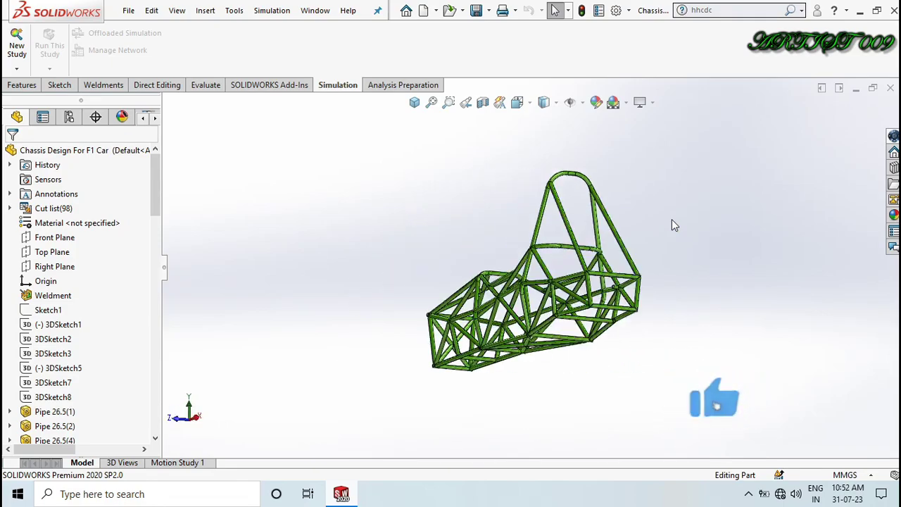
pyautogui.press('Left')
pyautogui.press('Left')
pyautogui.press('Left')
pyautogui.press('Left')
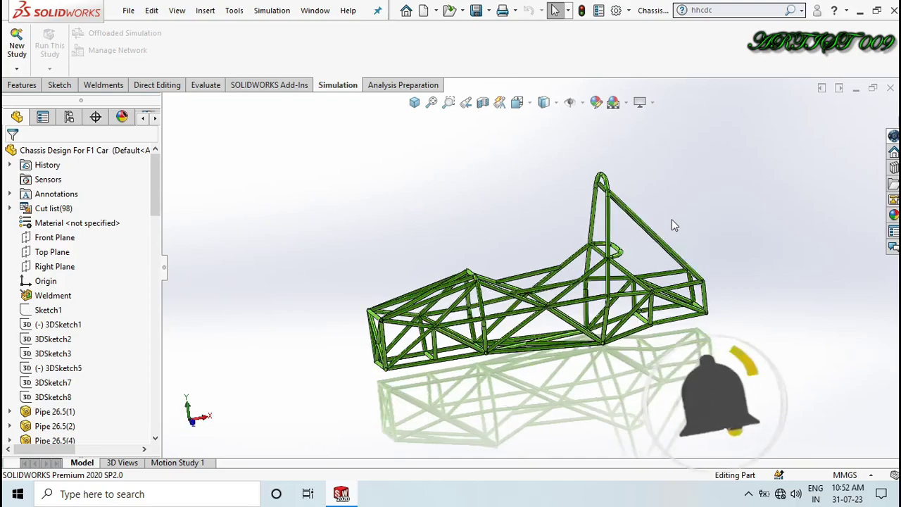
pyautogui.press('Left')
pyautogui.press('Left')
pyautogui.press('Left')
pyautogui.press('Left')
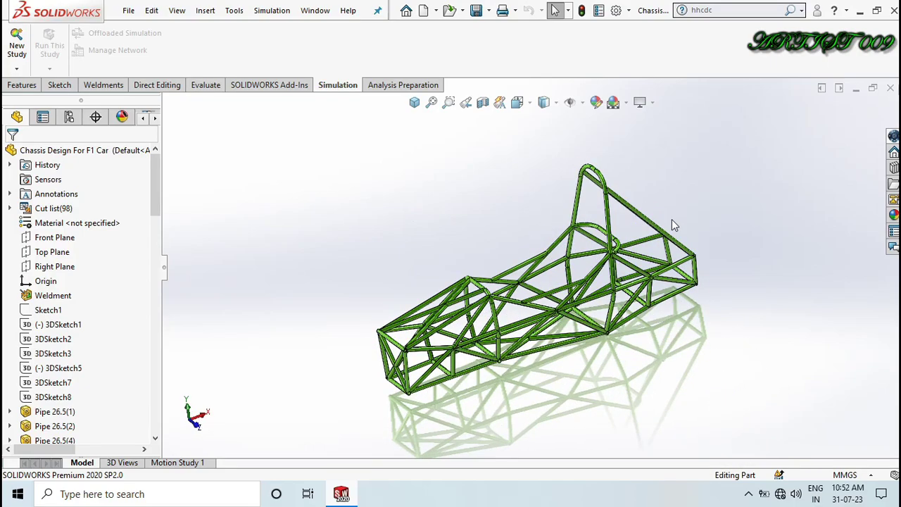
pyautogui.press('Left')
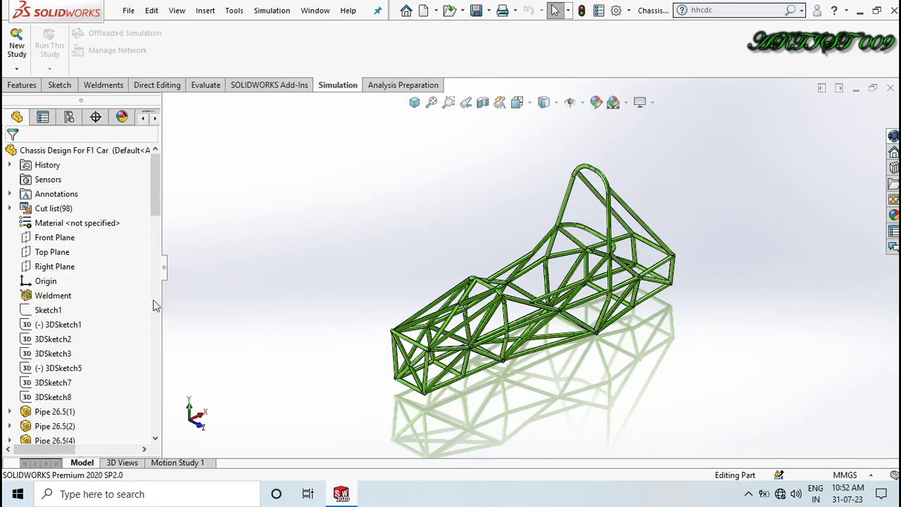
pyautogui.scroll(-4, 145, 306)
pyautogui.scroll(4, 145, 305)
# Create the static study Static 1 from the Weldment part
pyautogui.click(62, 301)
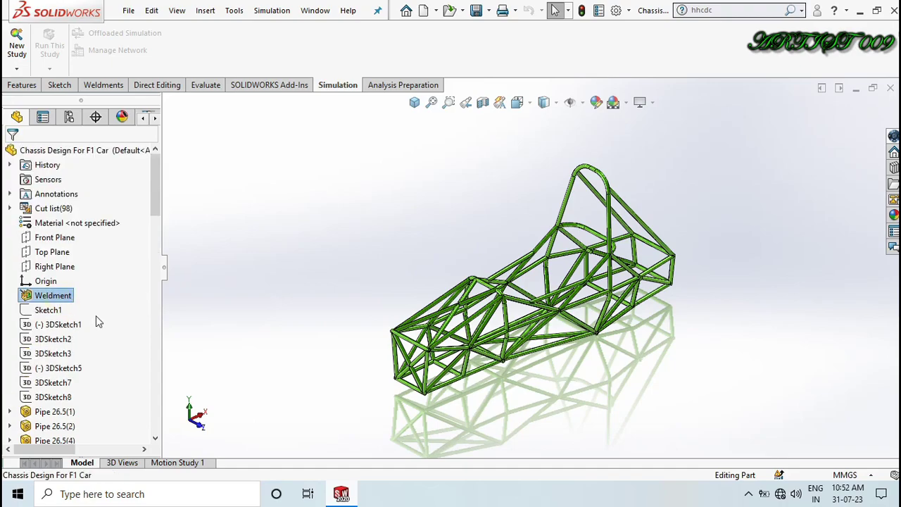
pyautogui.scroll(-15, 96, 315)
pyautogui.scroll(15, 96, 315)
pyautogui.click(17, 39)
pyautogui.click(12, 153)
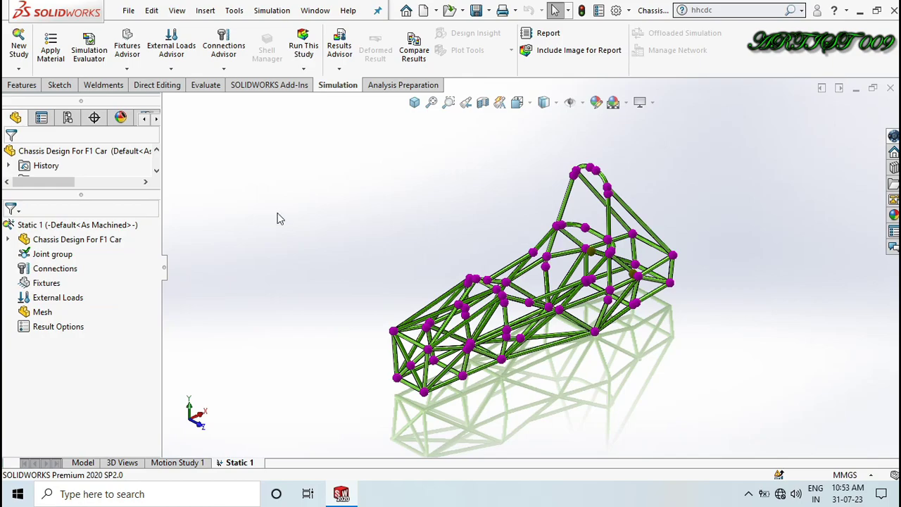
# Apply AISI 1020 steel to all bodies of the Chassis Design part
pyautogui.click(79, 241)
pyautogui.rightClick(79, 241)
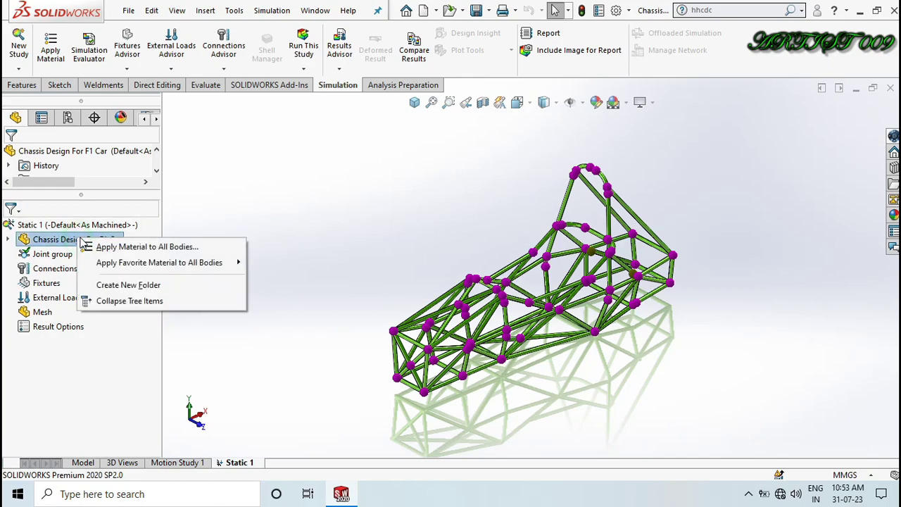
pyautogui.click(123, 248)
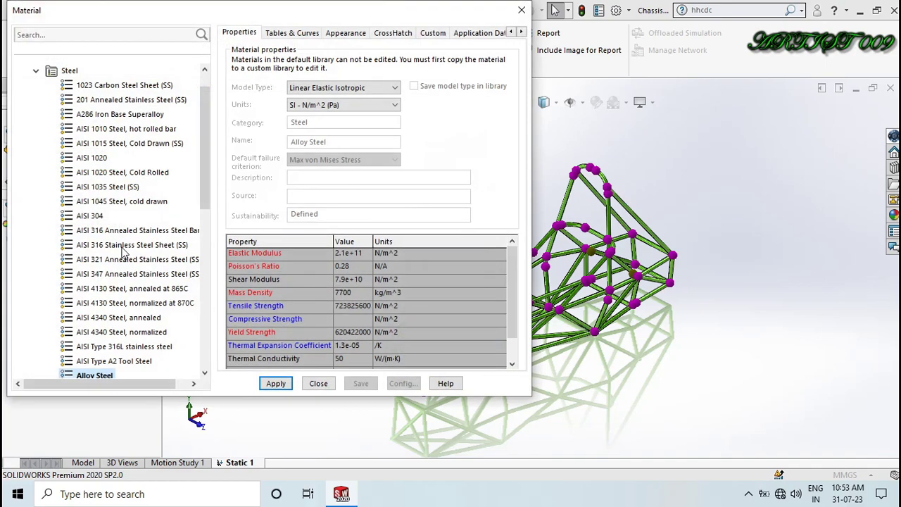
pyautogui.click(99, 157)
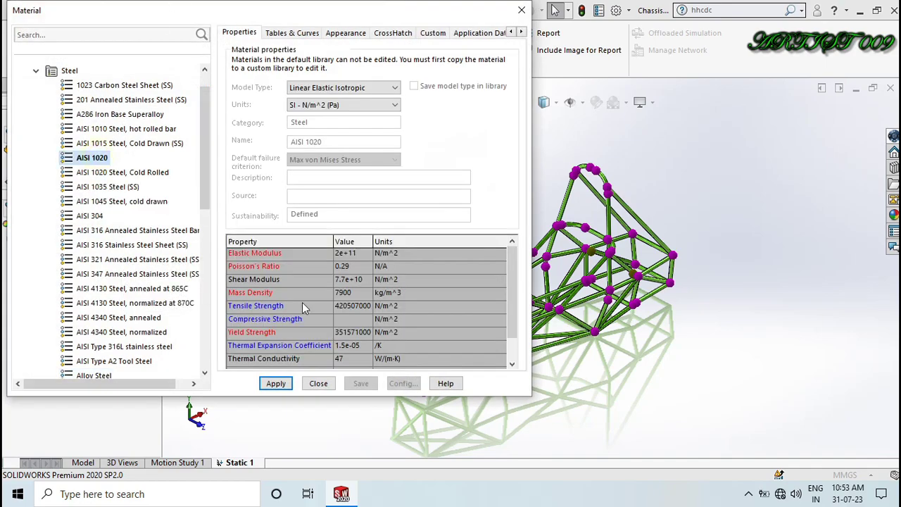
pyautogui.click(282, 385)
pyautogui.click(318, 386)
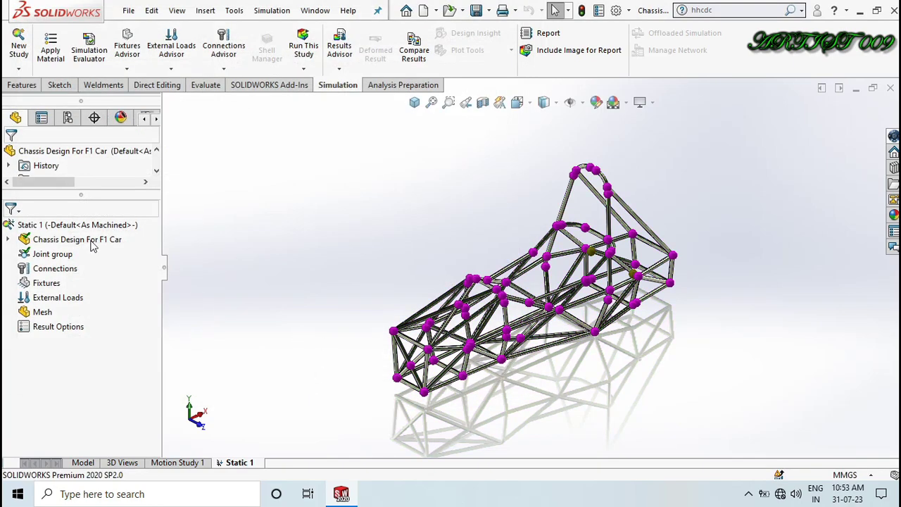
# Edit the Joint group to recalculate all beams with touching members joined, accepting the warning
pyautogui.click(55, 257)
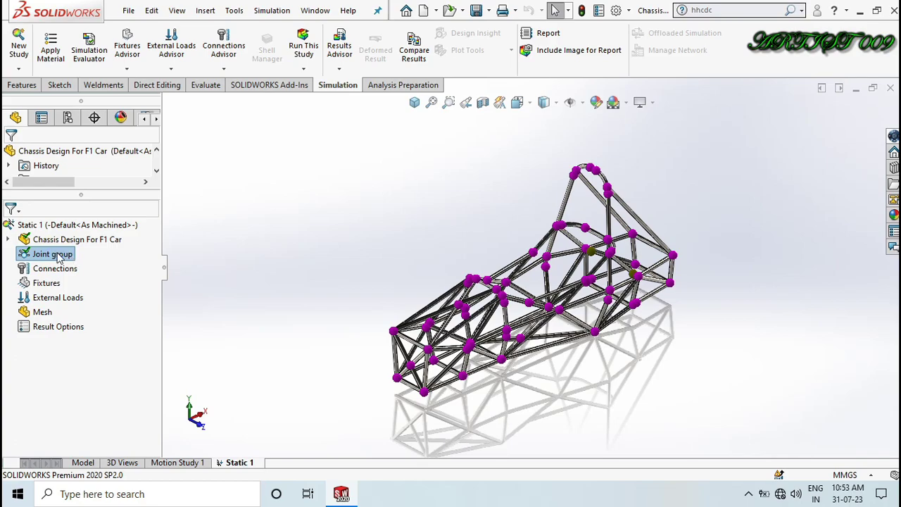
pyautogui.rightClick(60, 257)
pyautogui.click(94, 286)
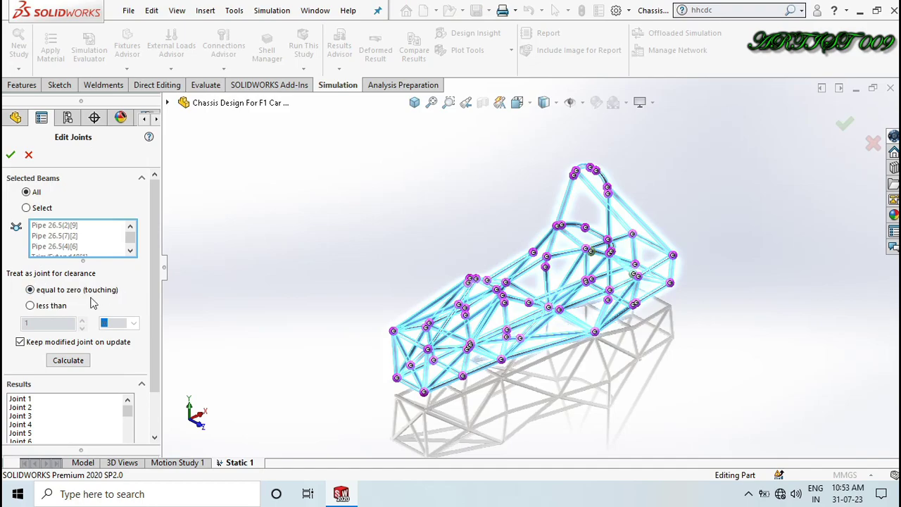
pyautogui.scroll(-2, 127, 297)
pyautogui.scroll(1, 126, 297)
pyautogui.scroll(1, 128, 299)
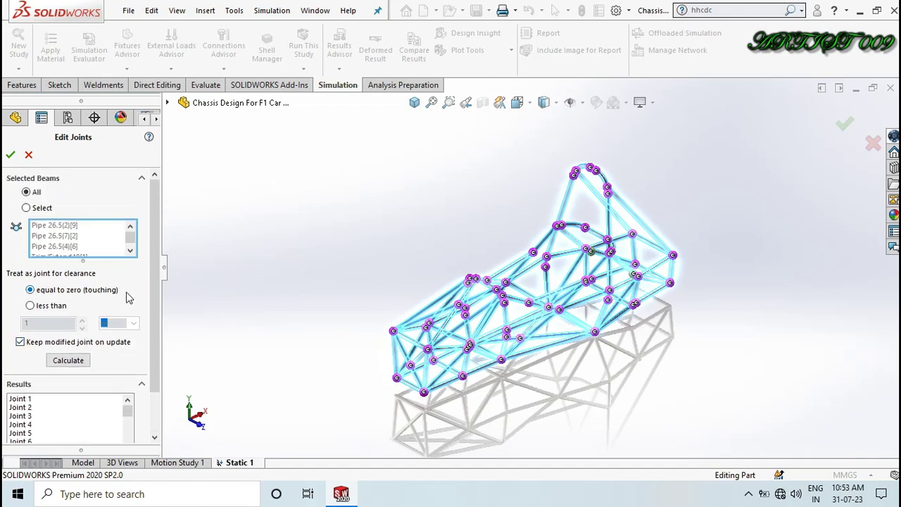
pyautogui.click(9, 155)
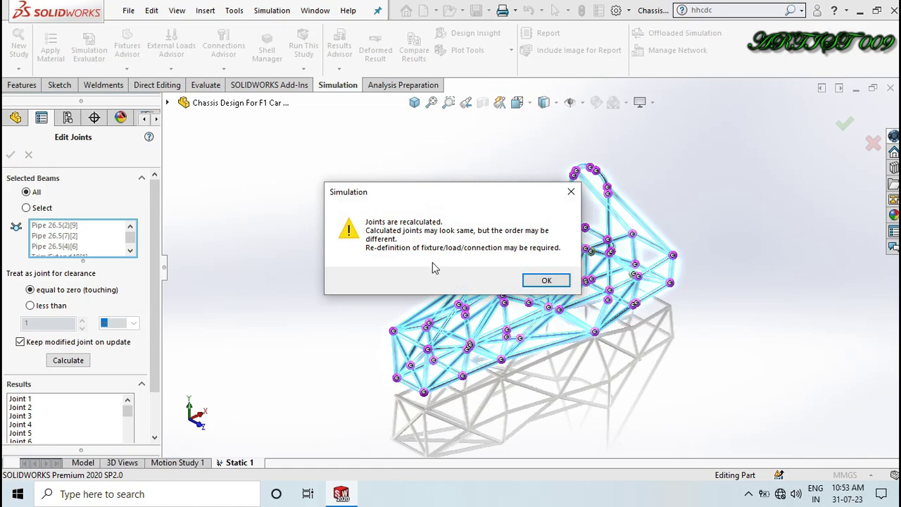
pyautogui.click(546, 280)
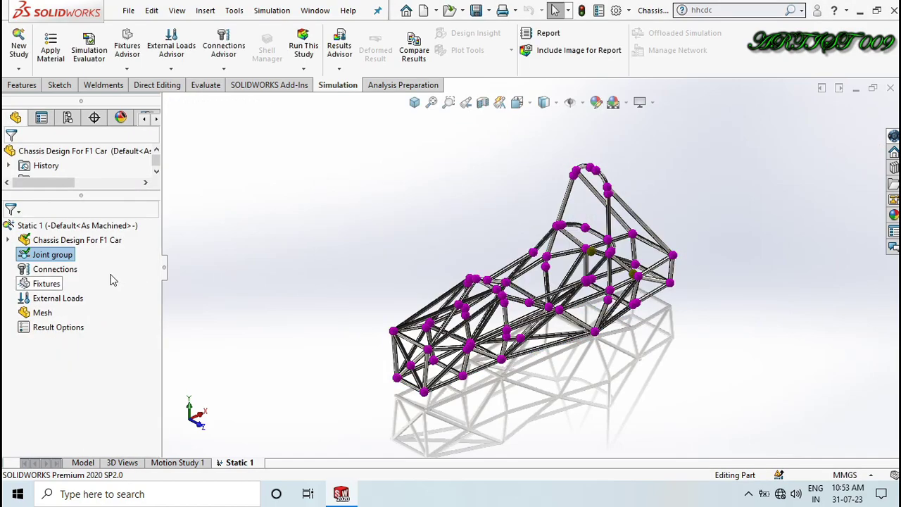
# Add a Fixed Geometry support, Fixed-1, on the four rear-end chassis joints
pyautogui.rightClick(50, 285)
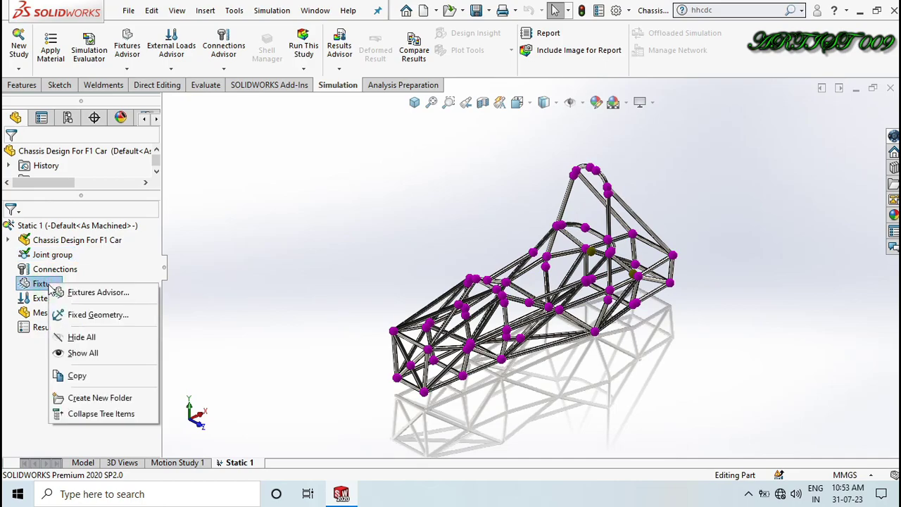
pyautogui.click(74, 315)
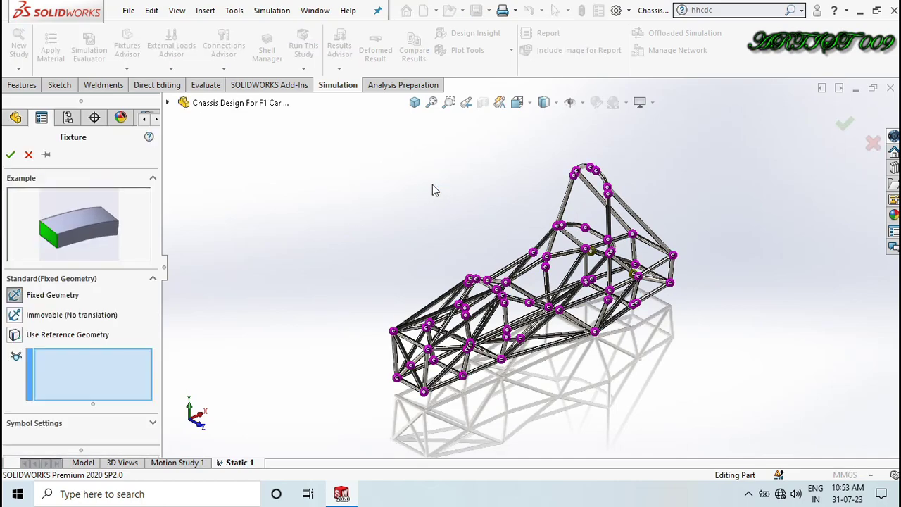
pyautogui.press('Left')
pyautogui.press('Left')
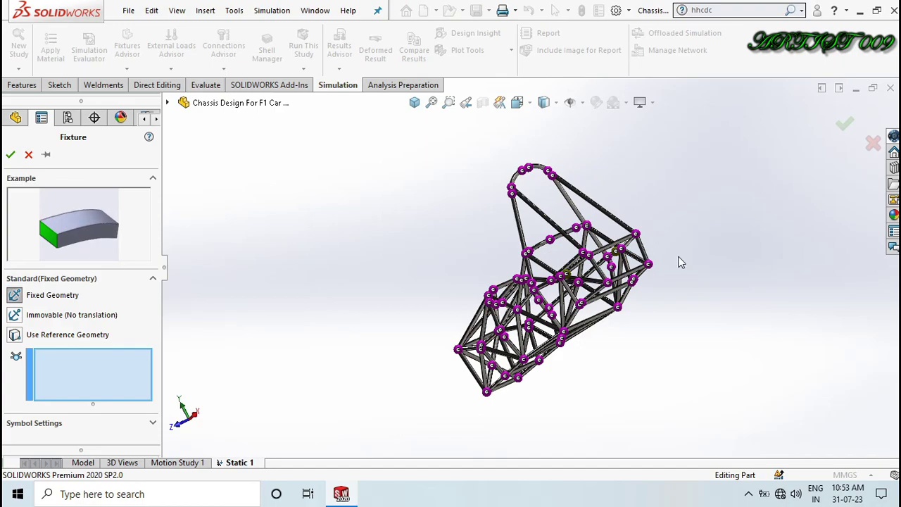
pyautogui.press('Up')
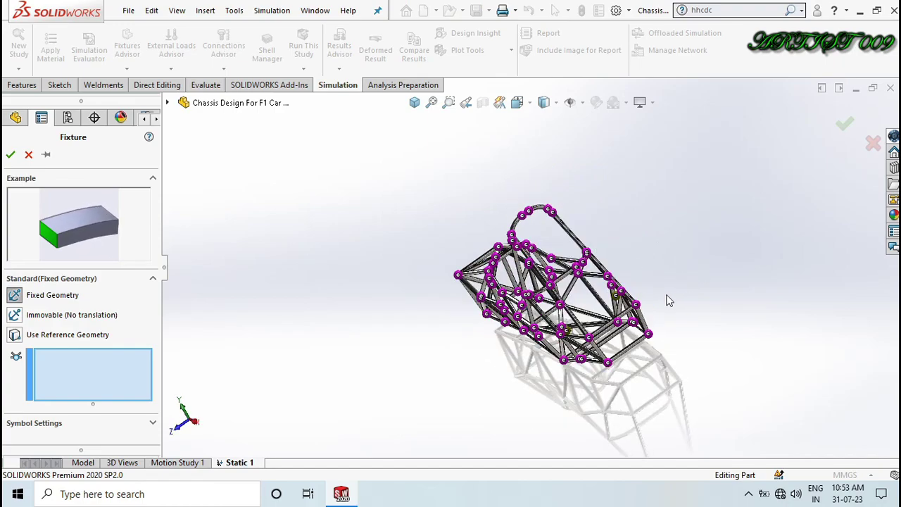
pyautogui.scroll(-3, 669, 300)
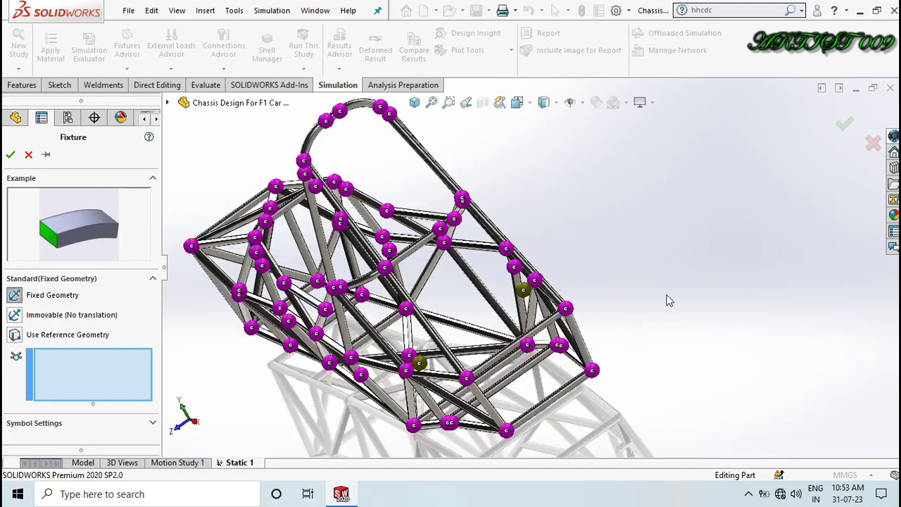
pyautogui.click(567, 309)
pyautogui.click(594, 373)
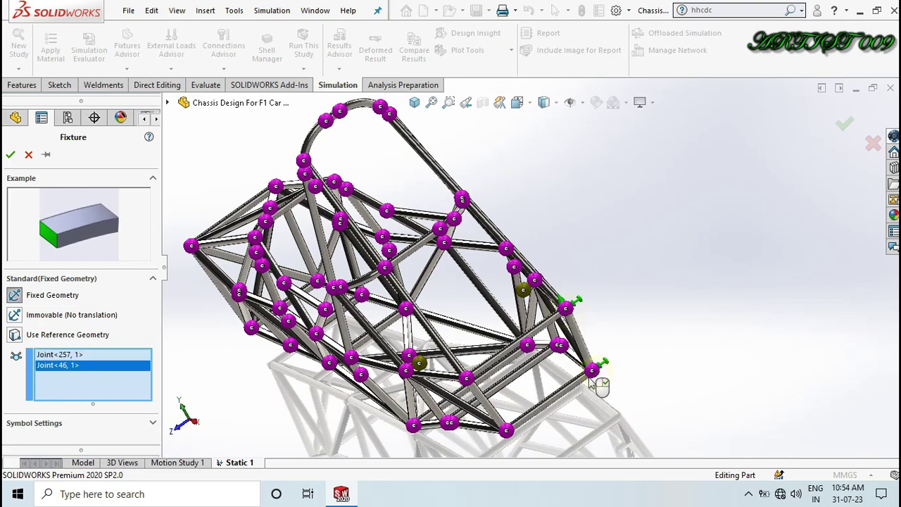
pyautogui.click(508, 431)
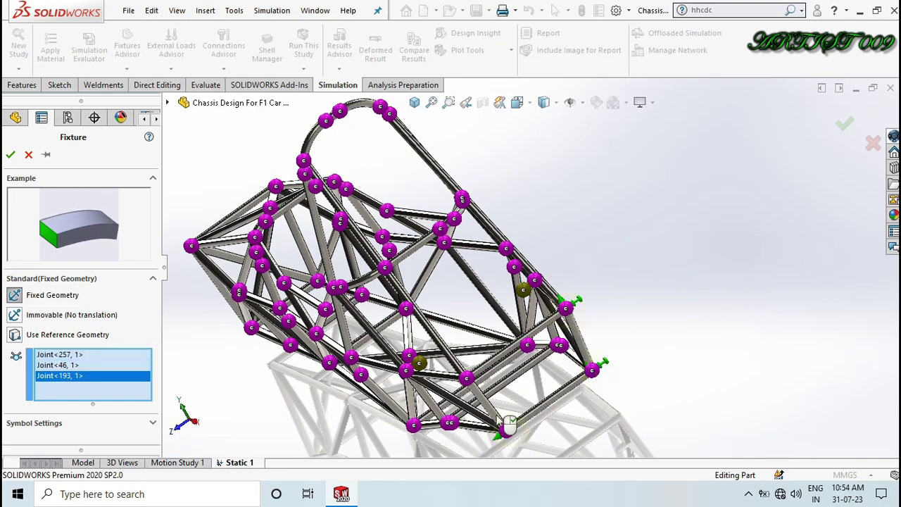
pyautogui.click(467, 379)
pyautogui.press('Return')
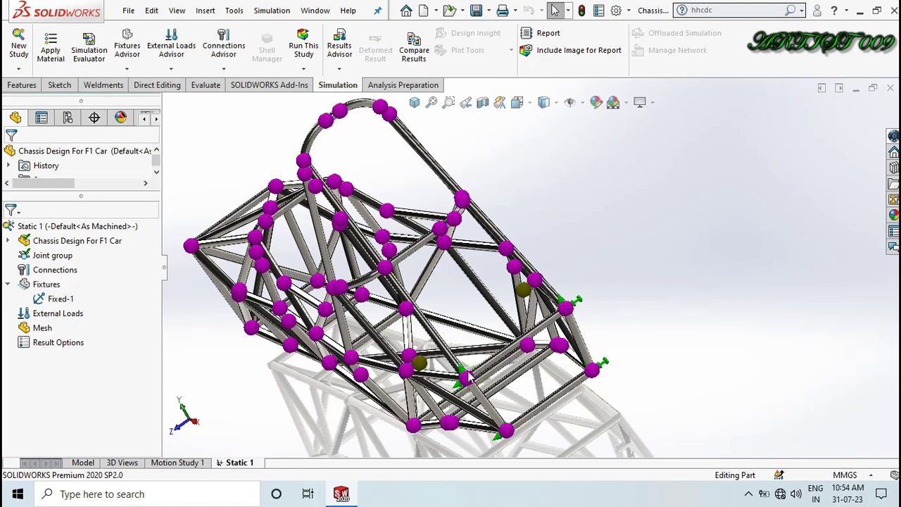
pyautogui.moveTo(470, 384); pyautogui.dragTo(563, 292, button='middle')
pyautogui.scroll(2, 563, 292)
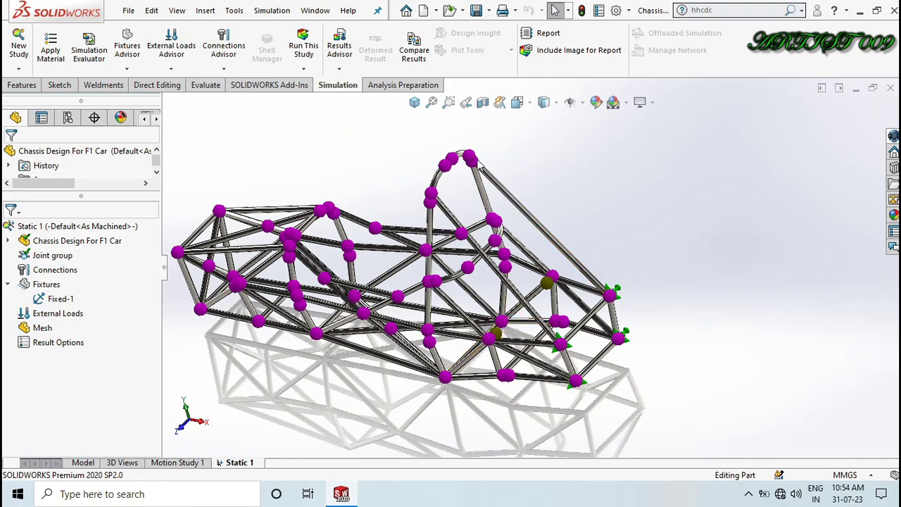
pyautogui.scroll(-5, 446, 203)
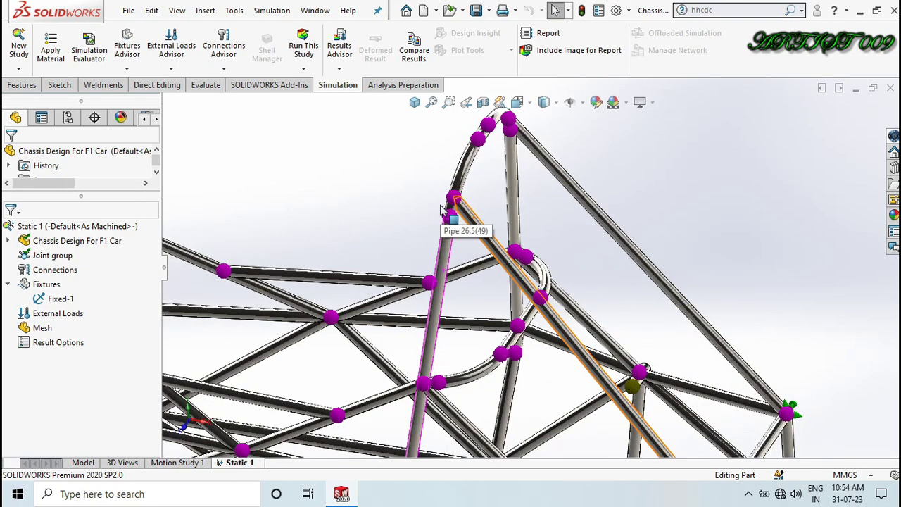
pyautogui.scroll(5, 441, 210)
pyautogui.press('Left')
pyautogui.press('Left')
pyautogui.press('Left')
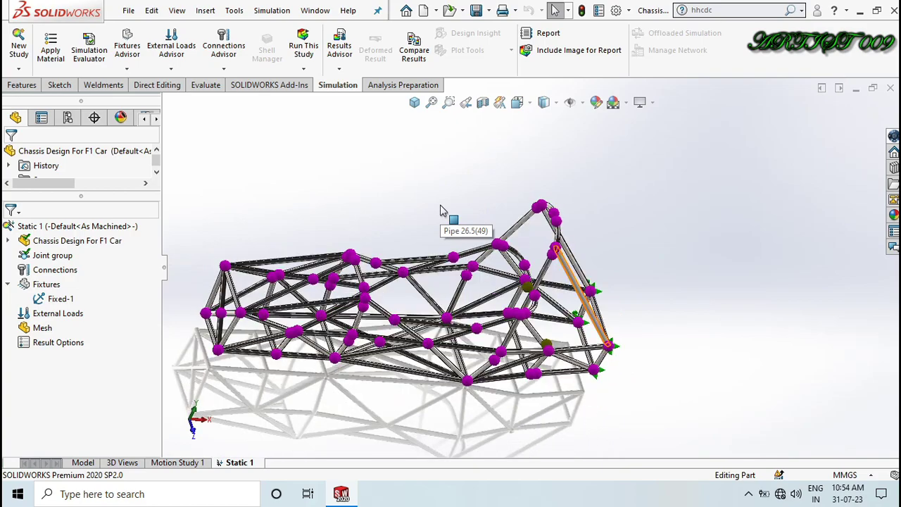
pyautogui.press('Left')
pyautogui.press('Left')
pyautogui.press('Left')
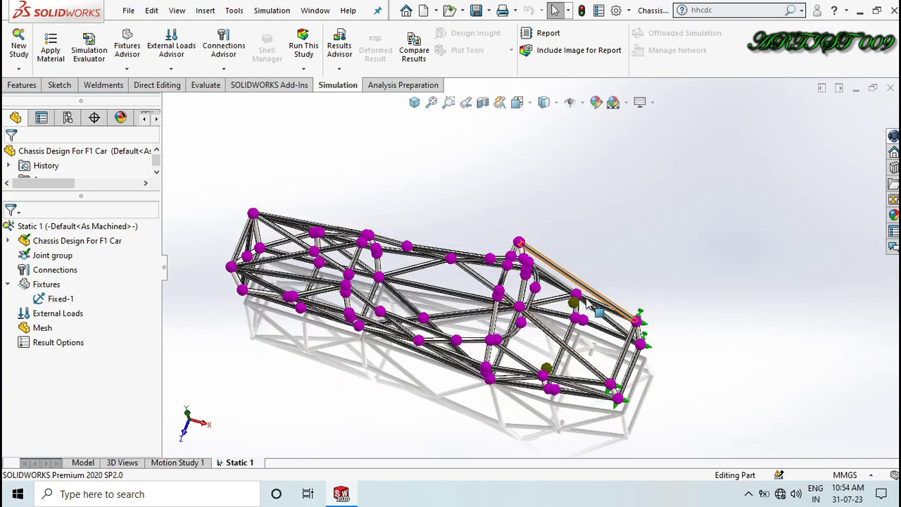
pyautogui.scroll(-6, 579, 306)
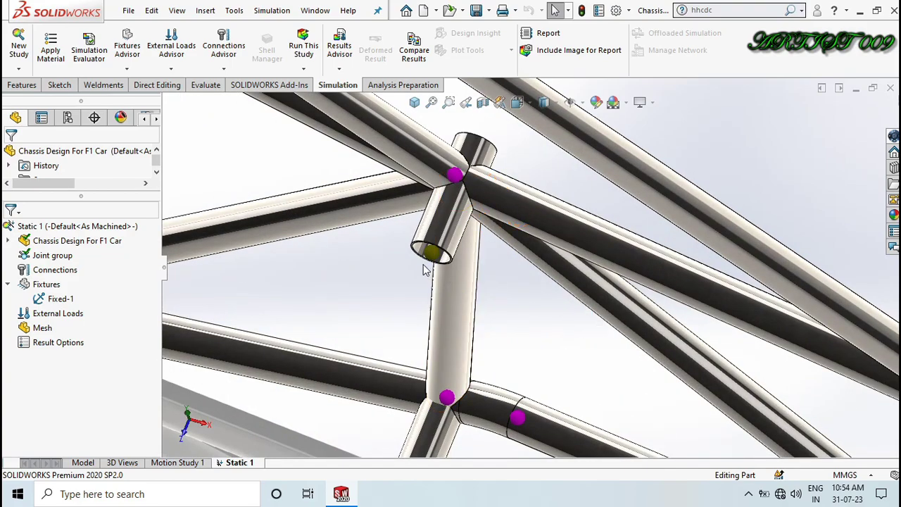
pyautogui.press('Left')
pyautogui.press('Left')
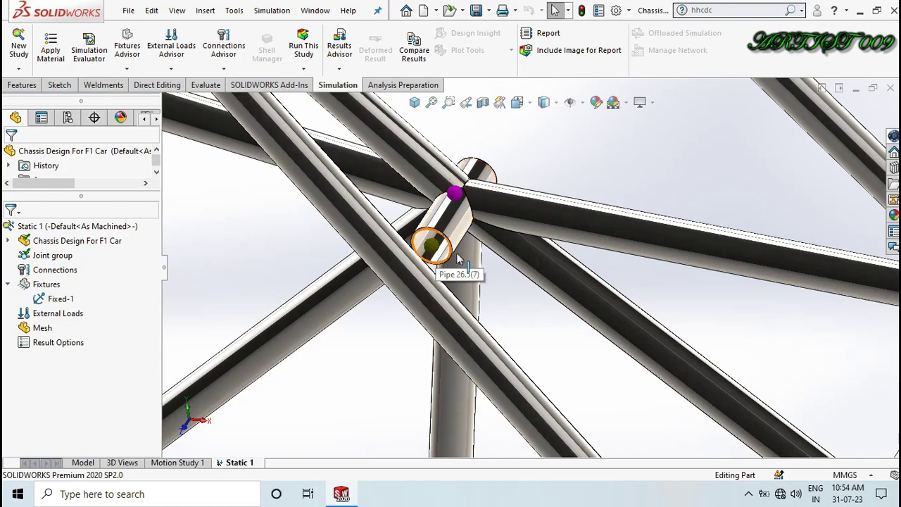
pyautogui.scroll(5, 450, 249)
pyautogui.press('Left')
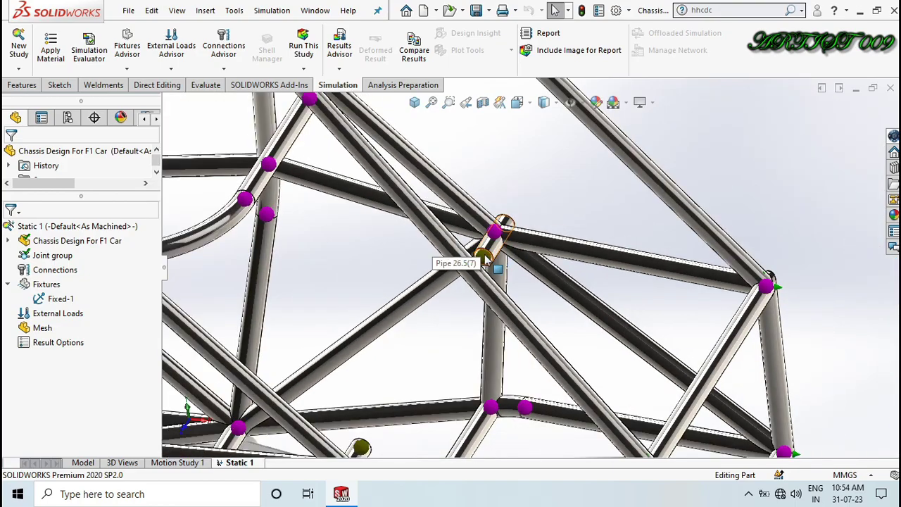
pyautogui.scroll(-5, 486, 259)
pyautogui.scroll(-2, 493, 262)
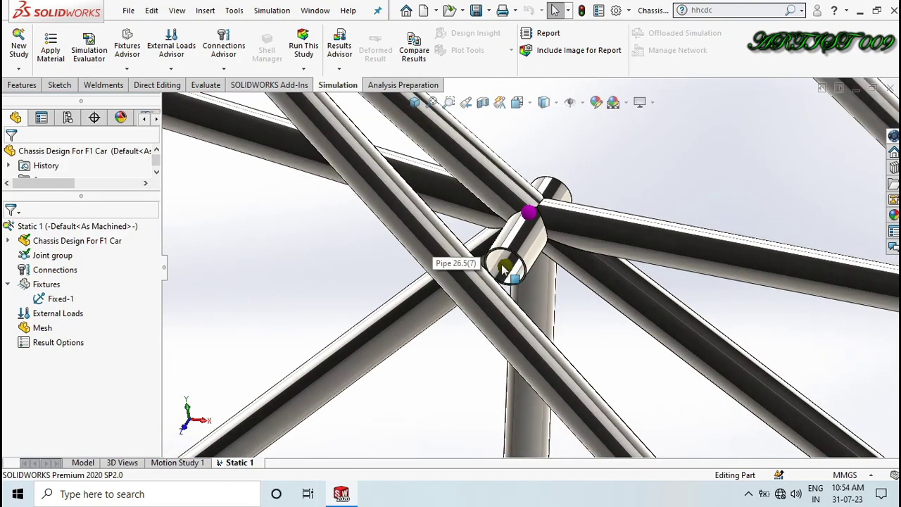
pyautogui.scroll(8, 502, 267)
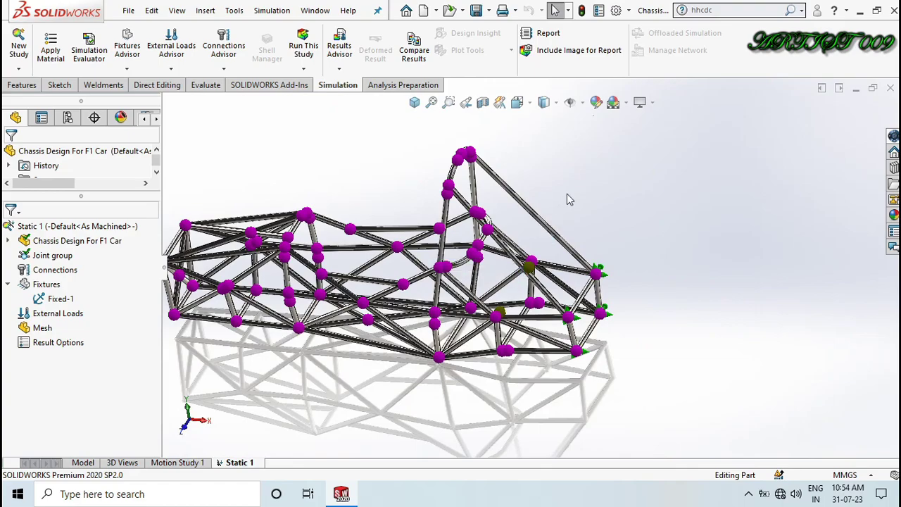
pyautogui.hotkey('ctrl', '7')
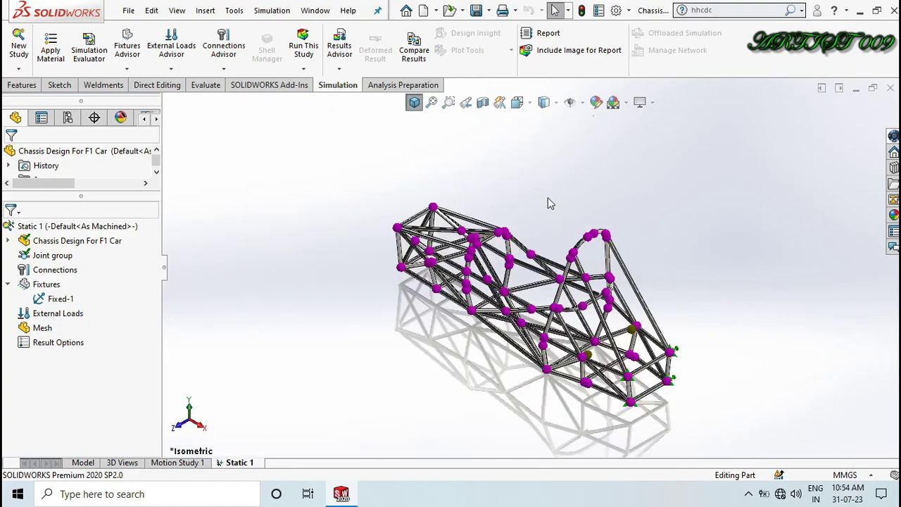
# Start a force load and select the four front chassis joints
pyautogui.rightClick(53, 312)
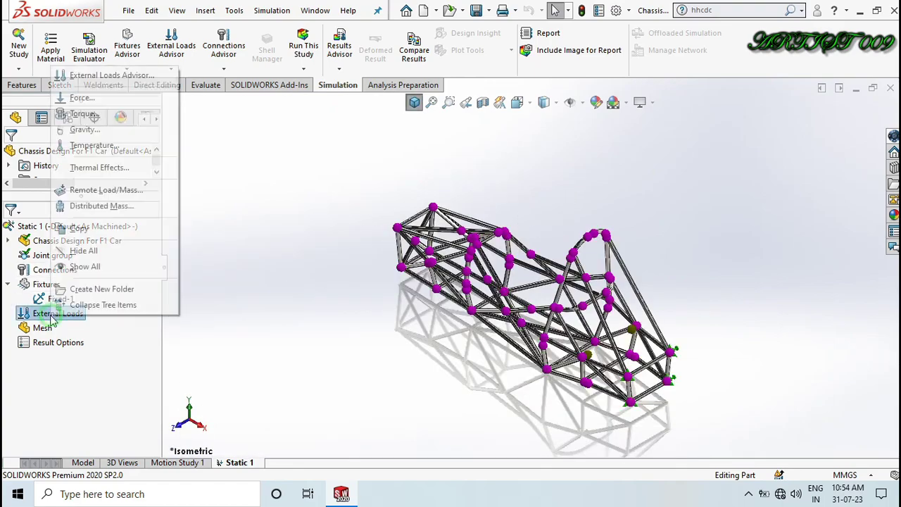
pyautogui.click(82, 98)
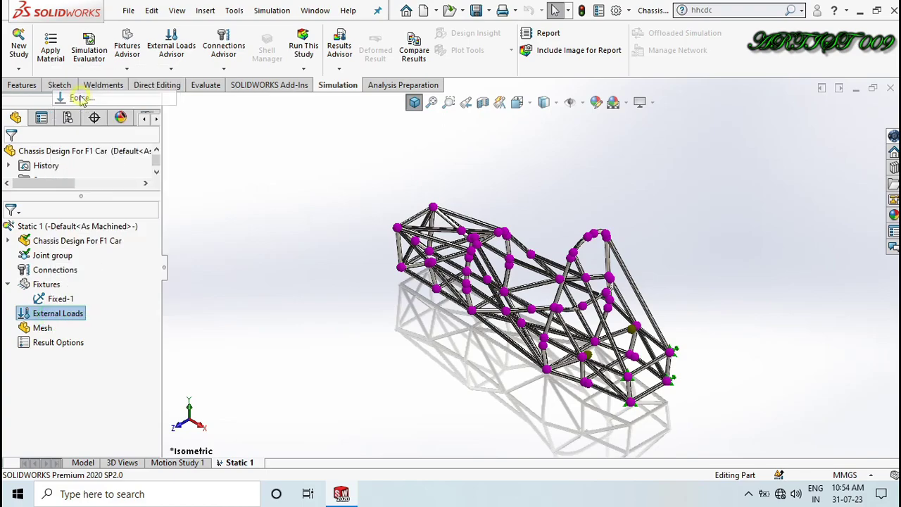
pyautogui.press('Up')
pyautogui.press('Up')
pyautogui.press('Up')
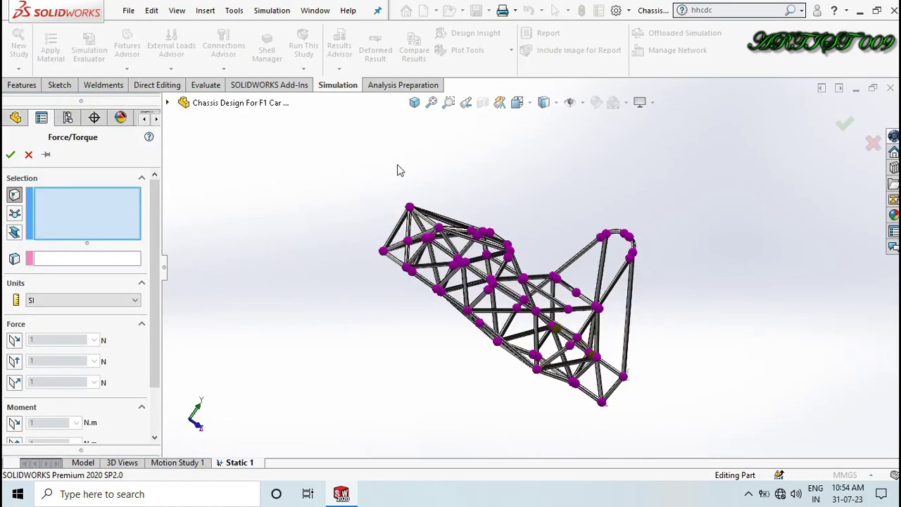
pyautogui.click(14, 214)
pyautogui.press('Down')
pyautogui.press('Down')
pyautogui.press('Down')
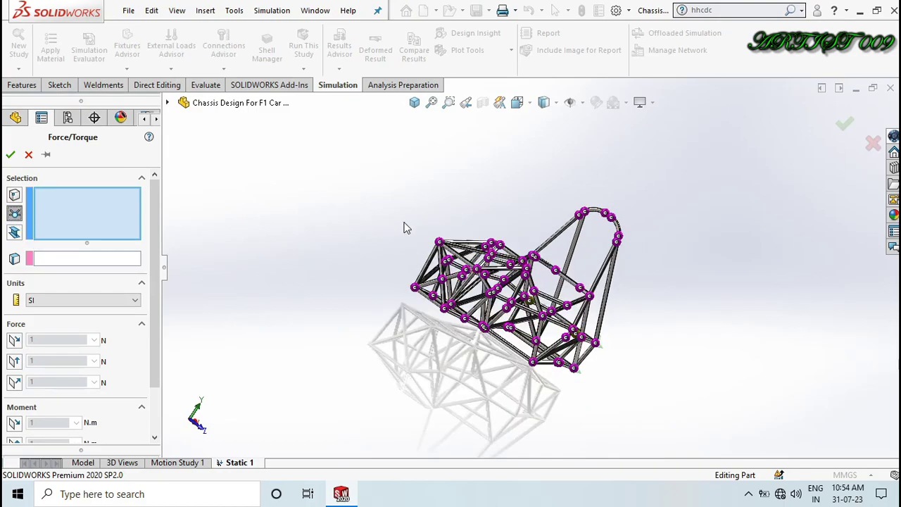
pyautogui.press('Left')
pyautogui.press('Left')
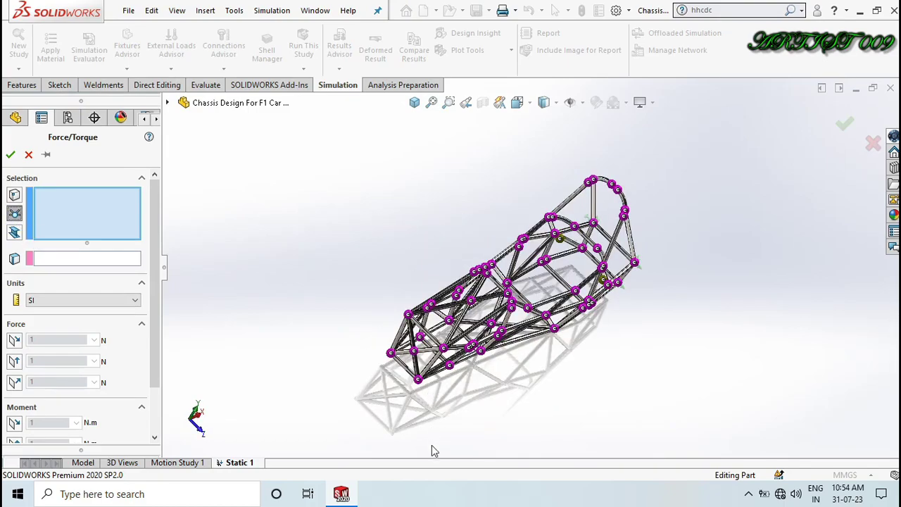
pyautogui.scroll(-2, 392, 351)
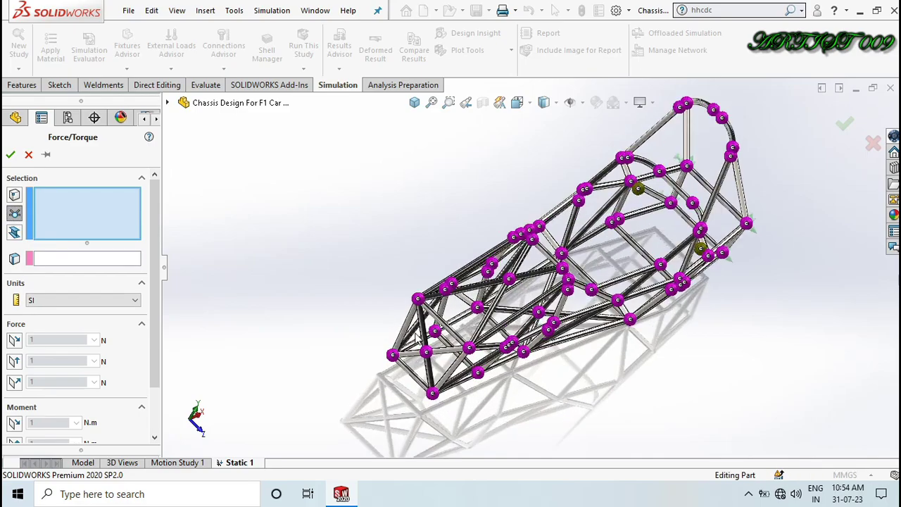
pyautogui.click(419, 300)
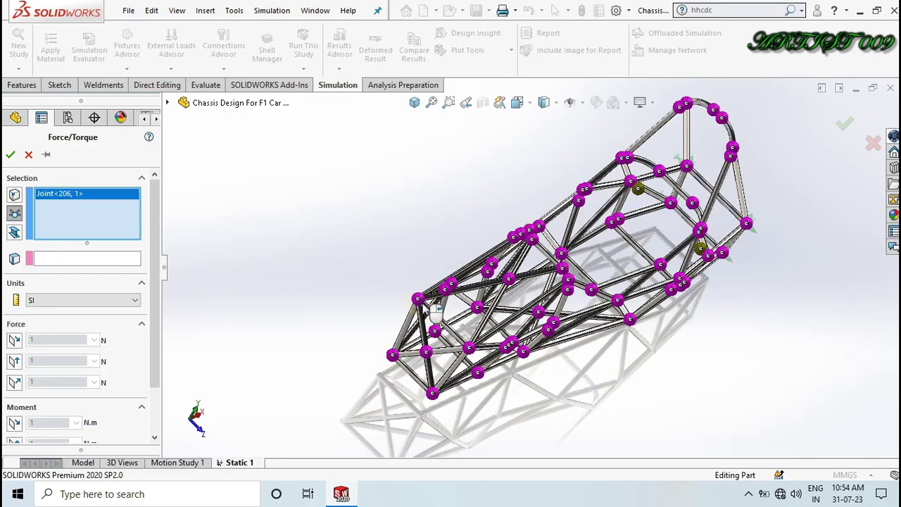
pyautogui.click(469, 350)
pyautogui.click(431, 392)
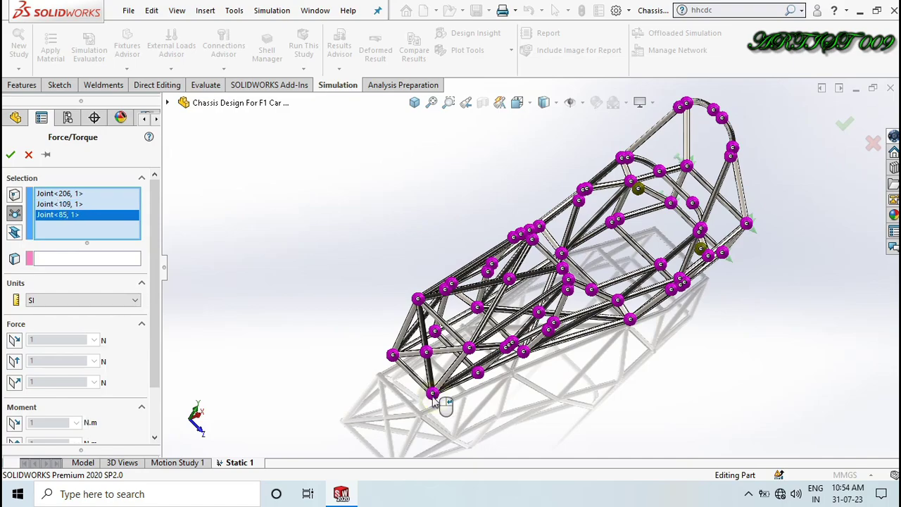
pyautogui.click(393, 354)
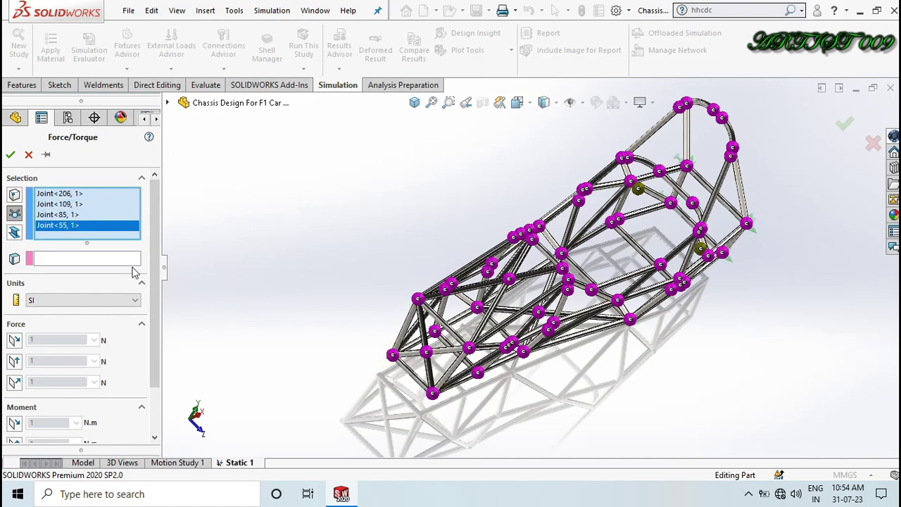
# Set the force to 2,500 N normal to the Right Plane
pyautogui.click(108, 261)
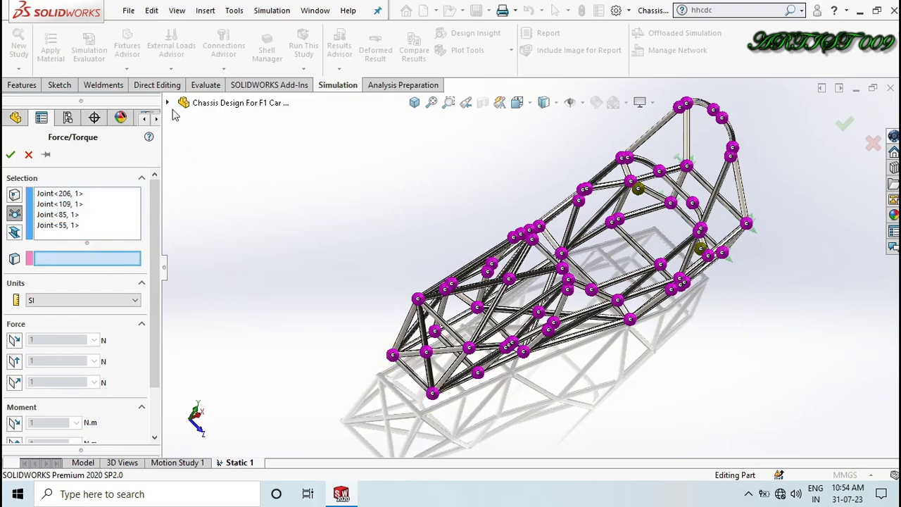
pyautogui.click(167, 102)
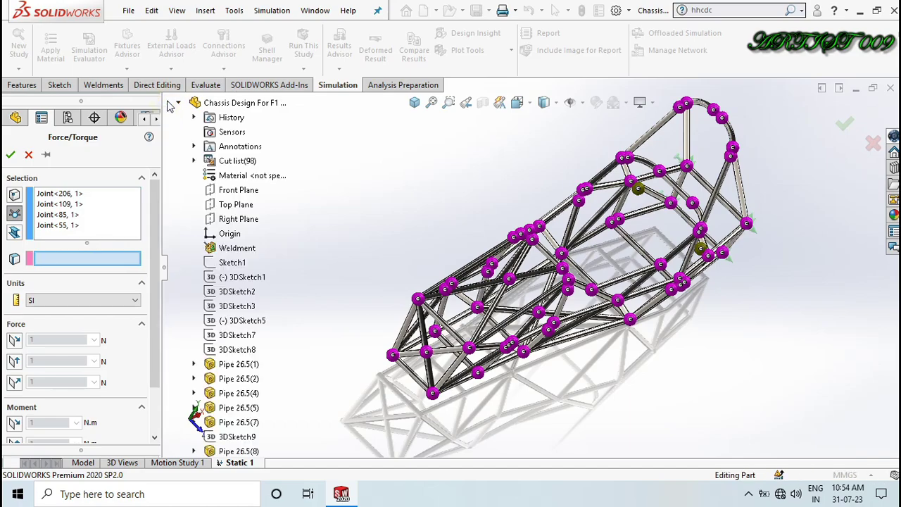
pyautogui.click(227, 219)
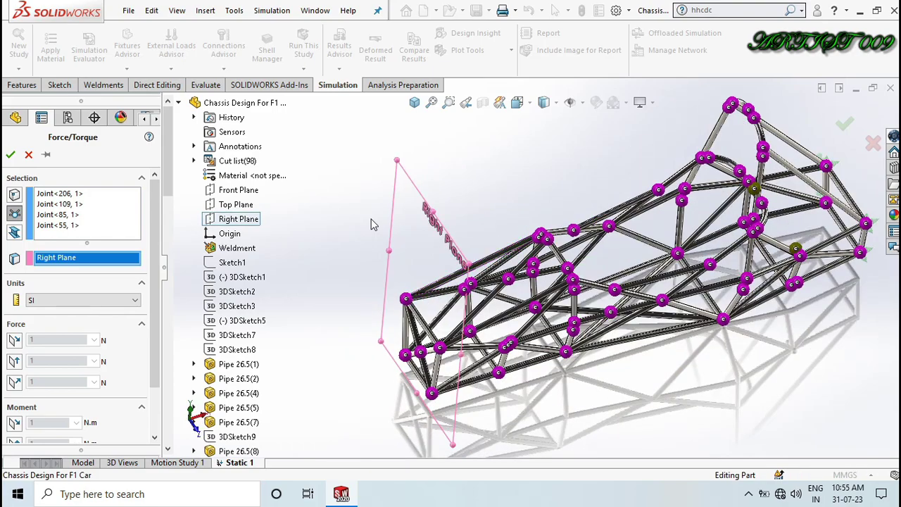
pyautogui.click(14, 382)
pyautogui.doubleClick(43, 380)
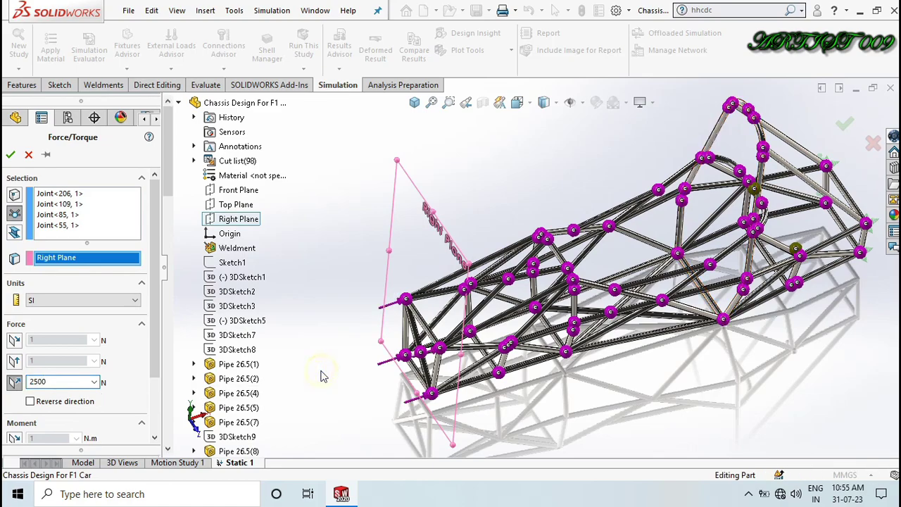
pyautogui.click(11, 154)
# Add a 9.81 m/s² gravity load to the study
pyautogui.press('Left')
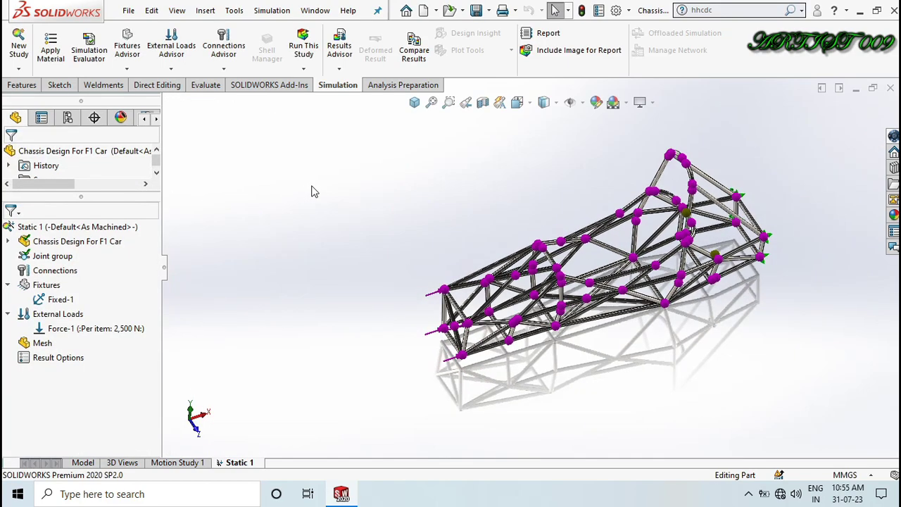
pyautogui.rightClick(57, 317)
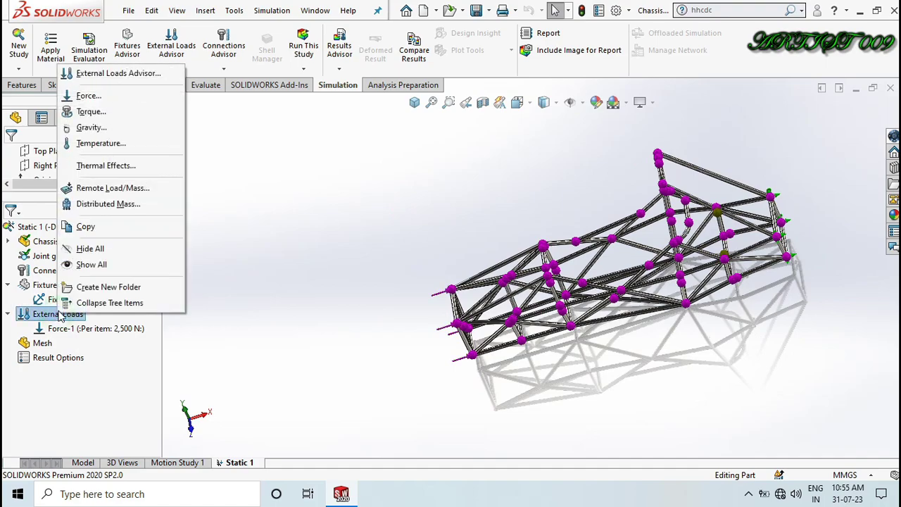
pyautogui.click(106, 128)
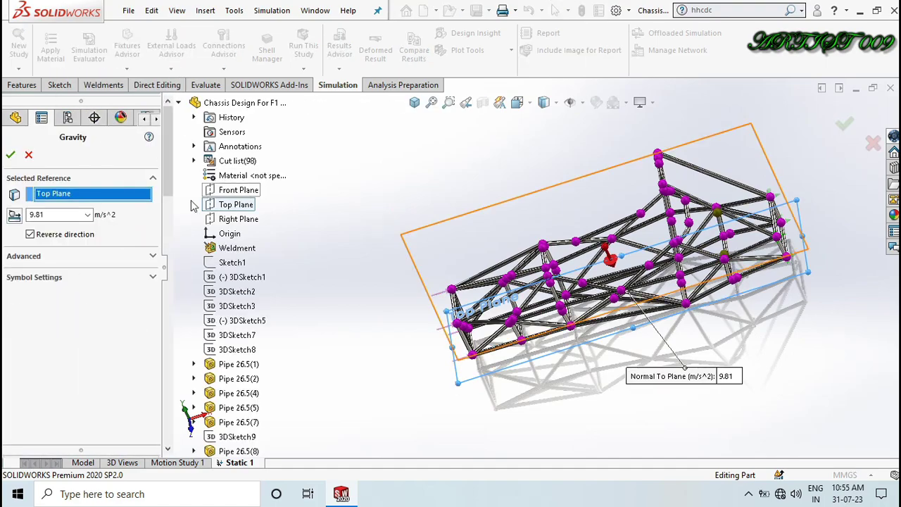
pyautogui.click(10, 156)
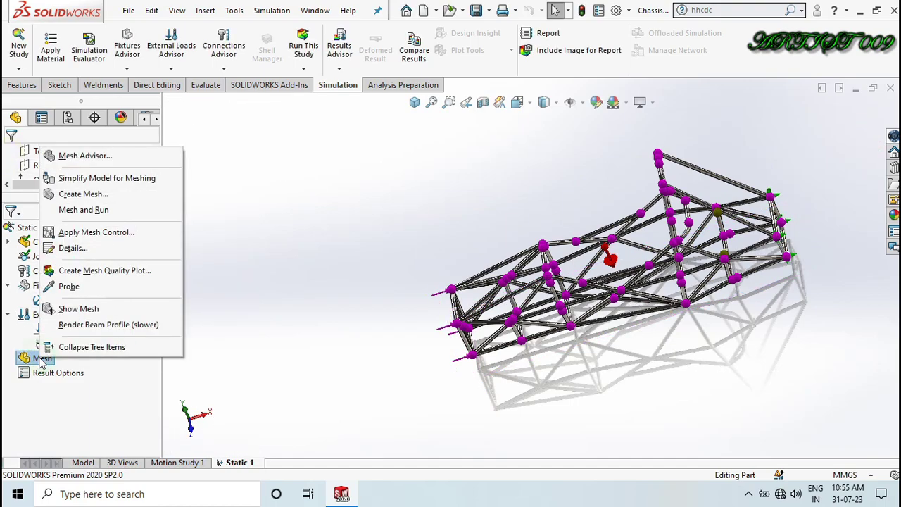
# Mesh the chassis with default settings and orbit the meshed frame
pyautogui.click(83, 193)
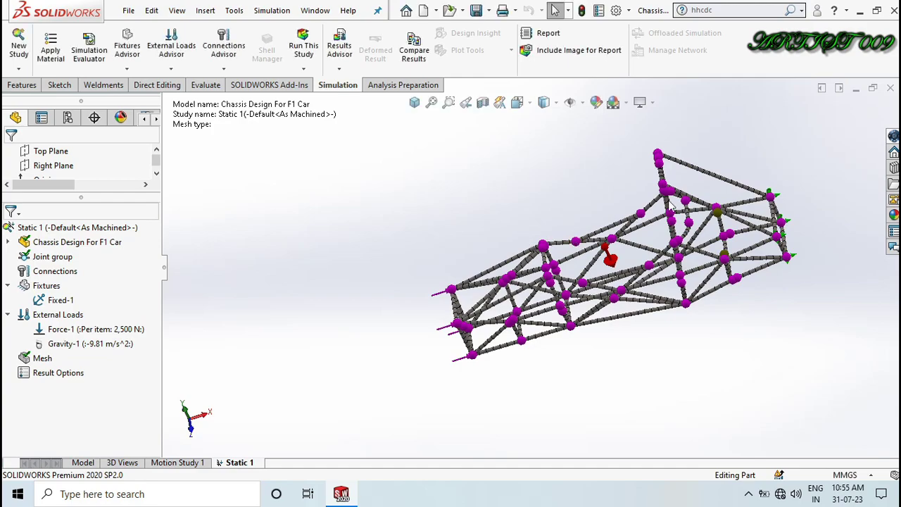
pyautogui.scroll(-2, 668, 218)
pyautogui.moveTo(669, 218); pyautogui.dragTo(631, 219, button='middle')
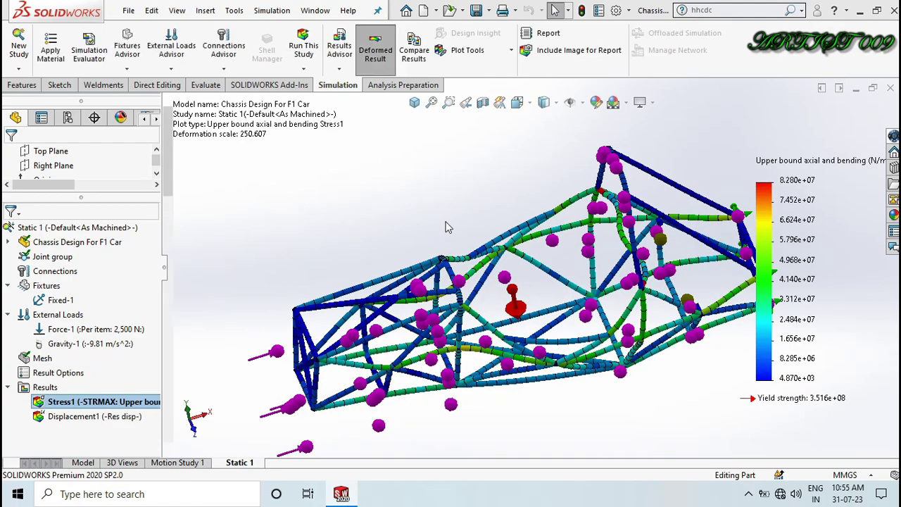
pyautogui.press('f')
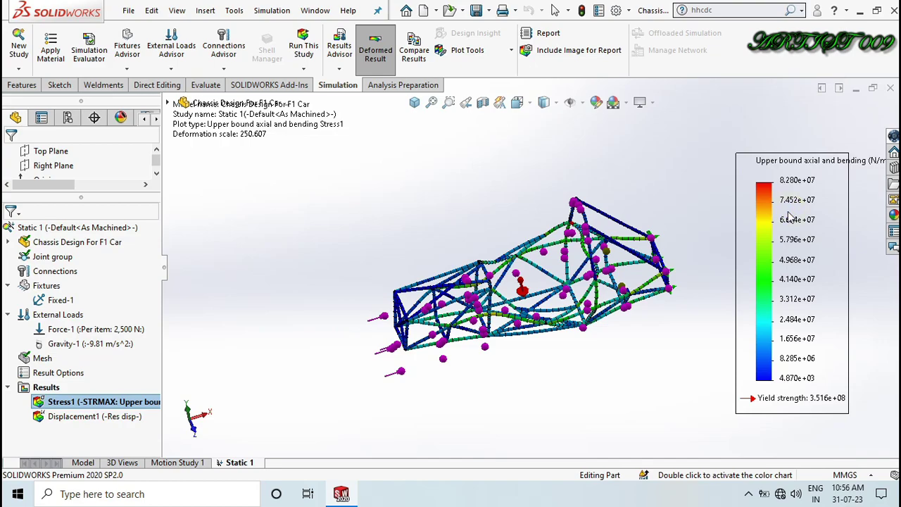
# Give Stress1 min/max annotations, floating number format and N/mm^2 (MPa) units
pyautogui.doubleClick(739, 255)
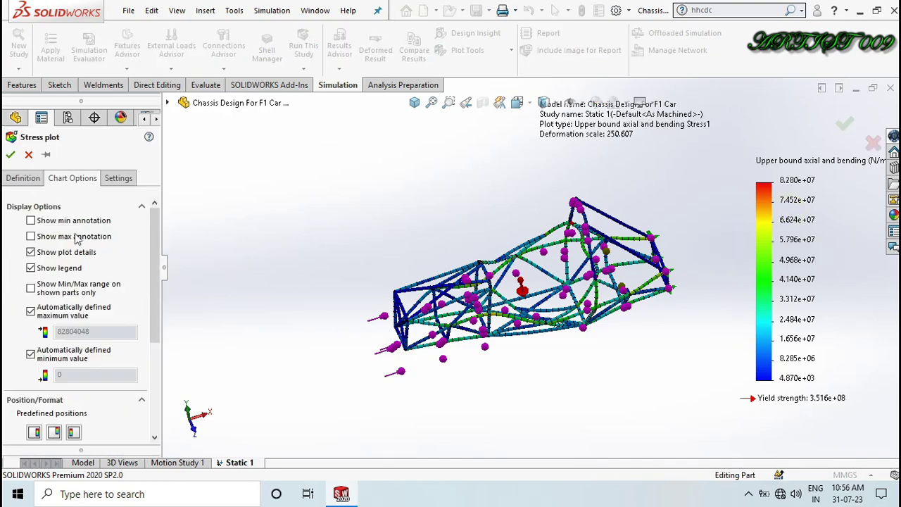
pyautogui.click(55, 221)
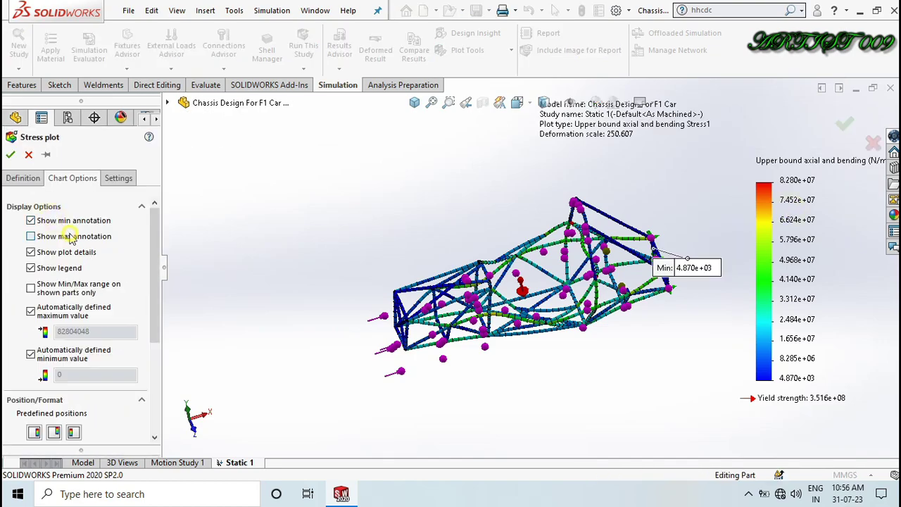
pyautogui.click(71, 237)
pyautogui.scroll(-3, 118, 263)
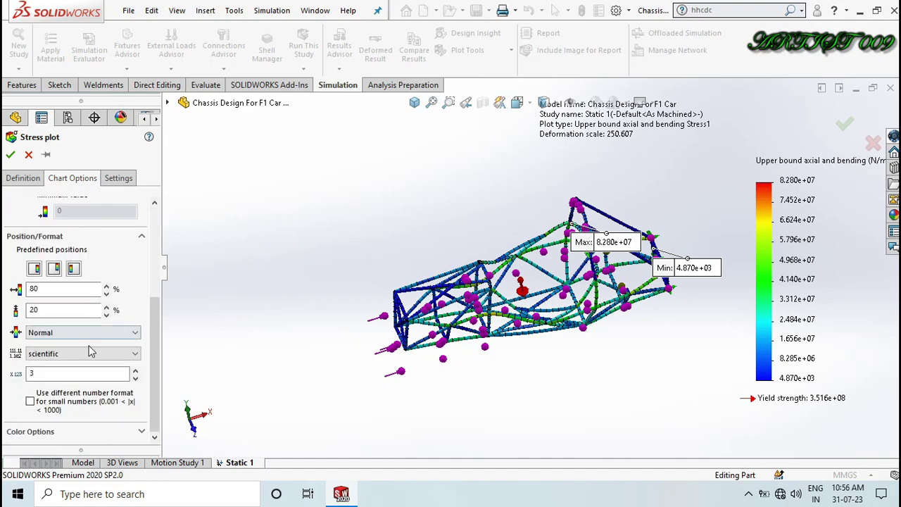
pyautogui.click(83, 354)
pyautogui.click(76, 373)
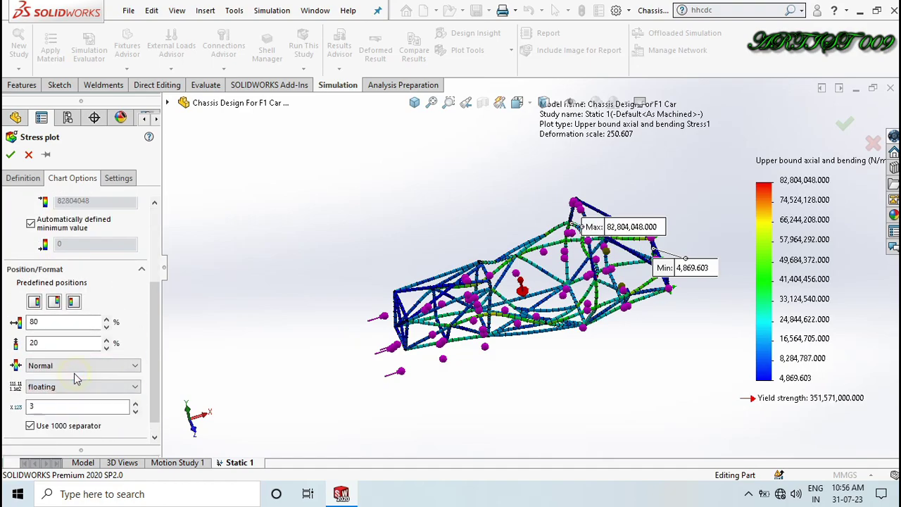
pyautogui.click(29, 179)
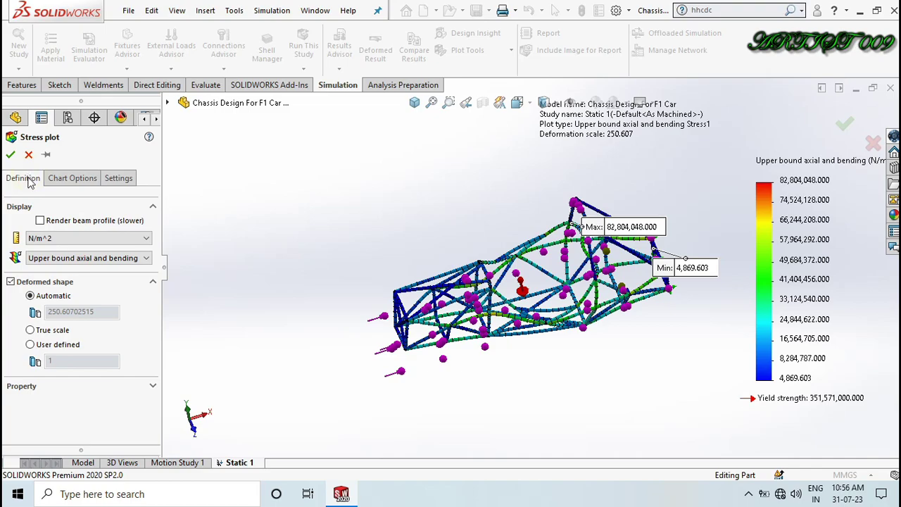
pyautogui.click(43, 238)
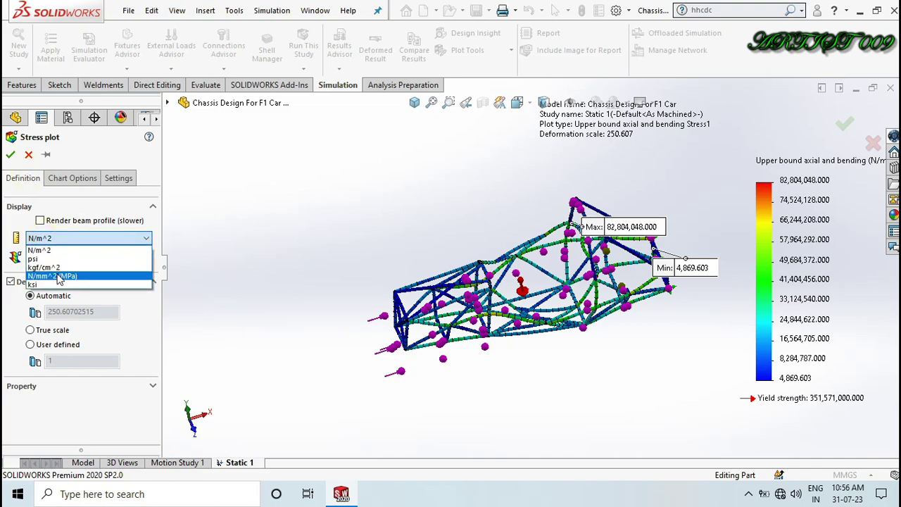
pyautogui.click(60, 275)
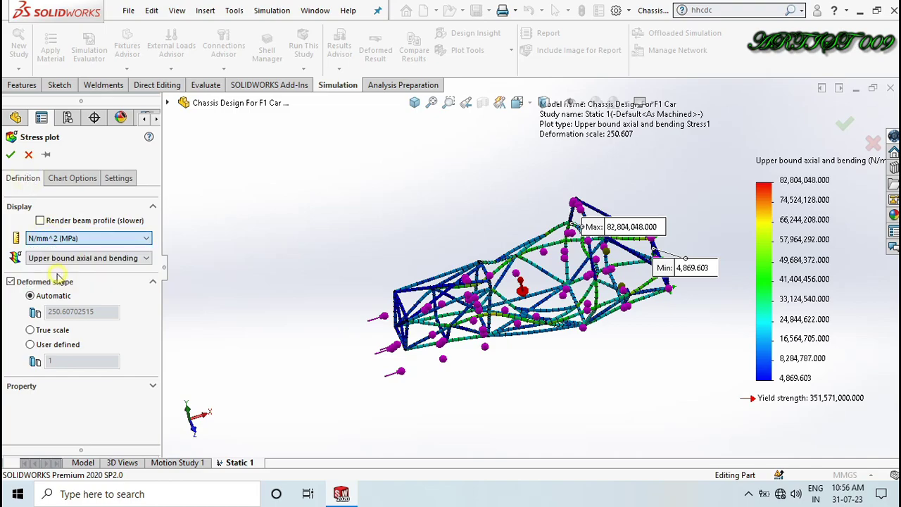
pyautogui.click(12, 156)
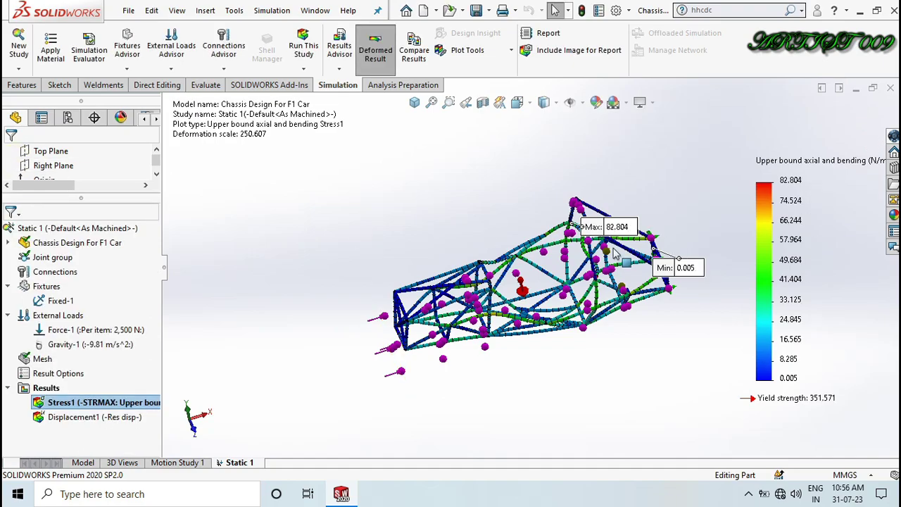
# Move the Max: 82.804 label above the frame and zoom in on the peak-stress joint
pyautogui.moveTo(616, 232); pyautogui.dragTo(599, 184)
pyautogui.scroll(-3, 665, 206)
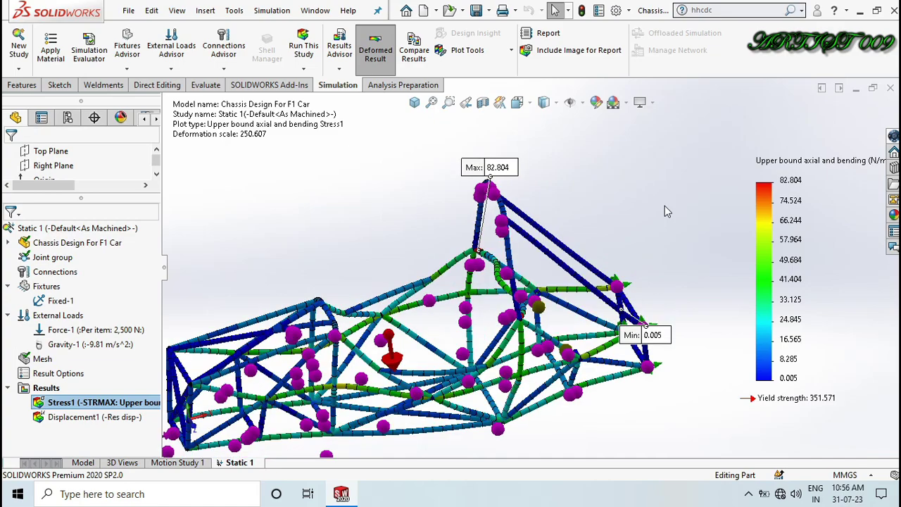
pyautogui.press('Down')
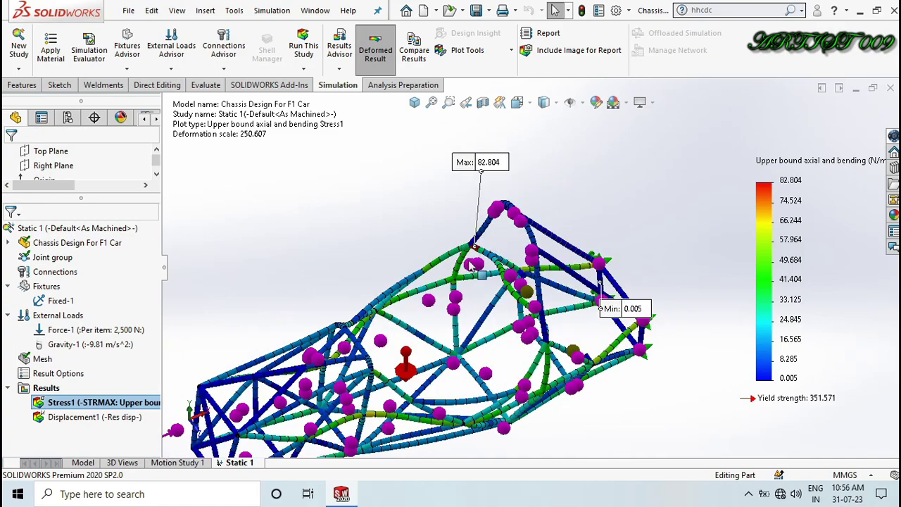
pyautogui.scroll(-3, 477, 252)
pyautogui.scroll(-1, 479, 252)
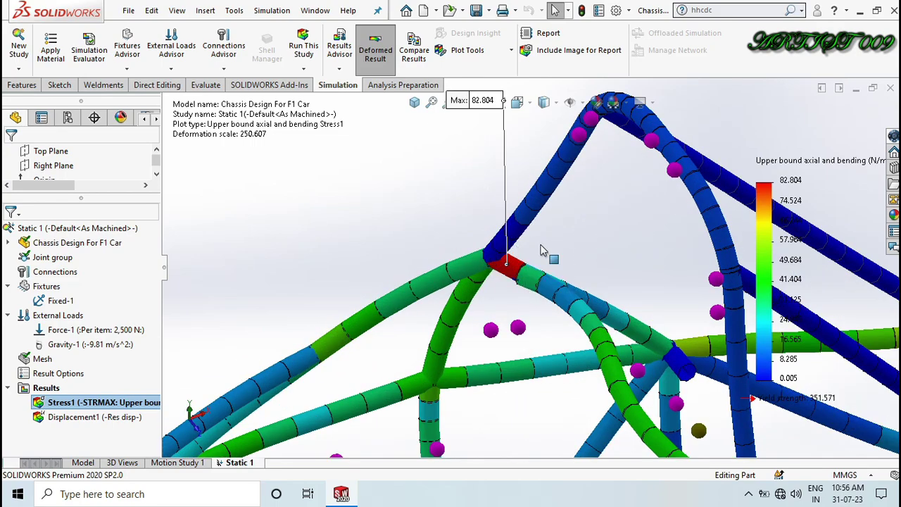
pyautogui.scroll(5, 543, 251)
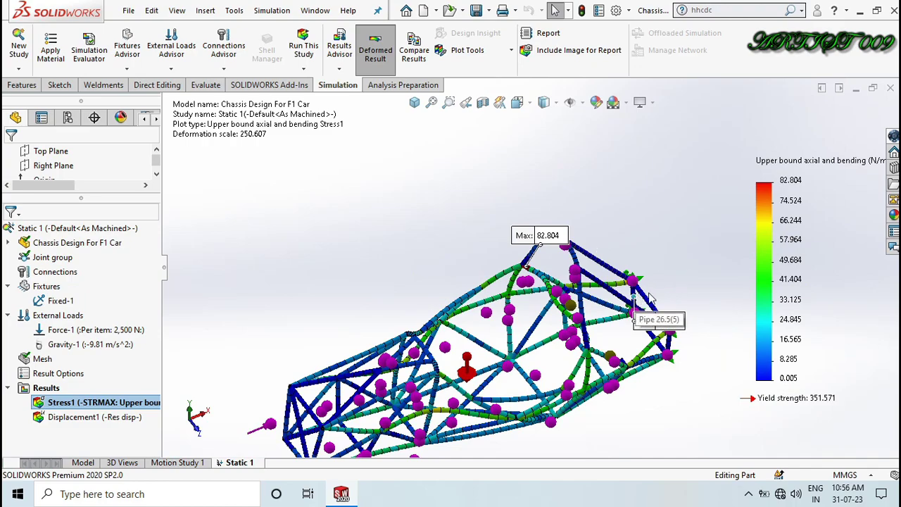
pyautogui.click(734, 161)
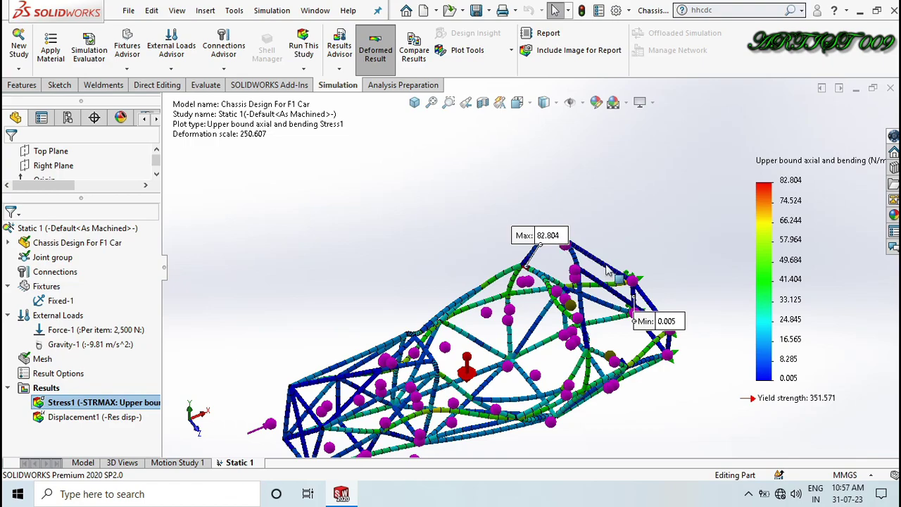
pyautogui.scroll(3, 615, 275)
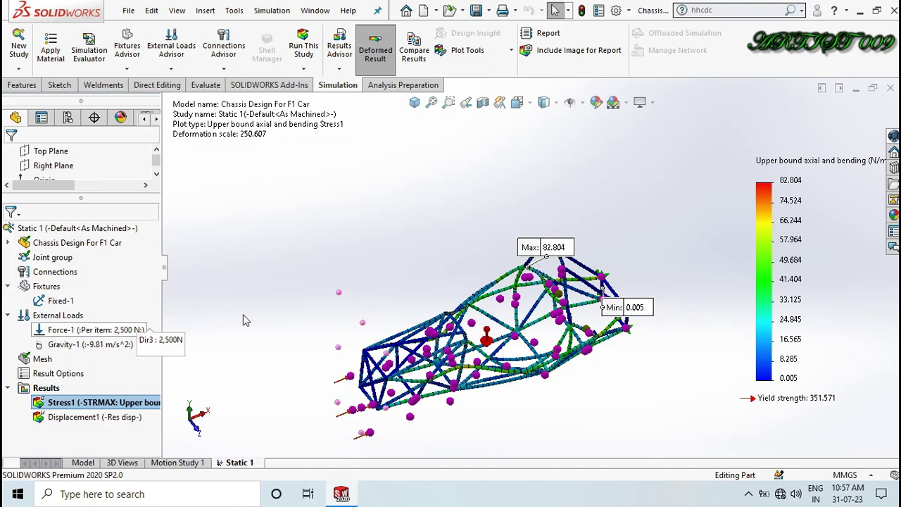
# Show Displacement1 with min/max annotations and floating-decimal values
pyautogui.click(115, 417)
pyautogui.doubleClick(115, 417)
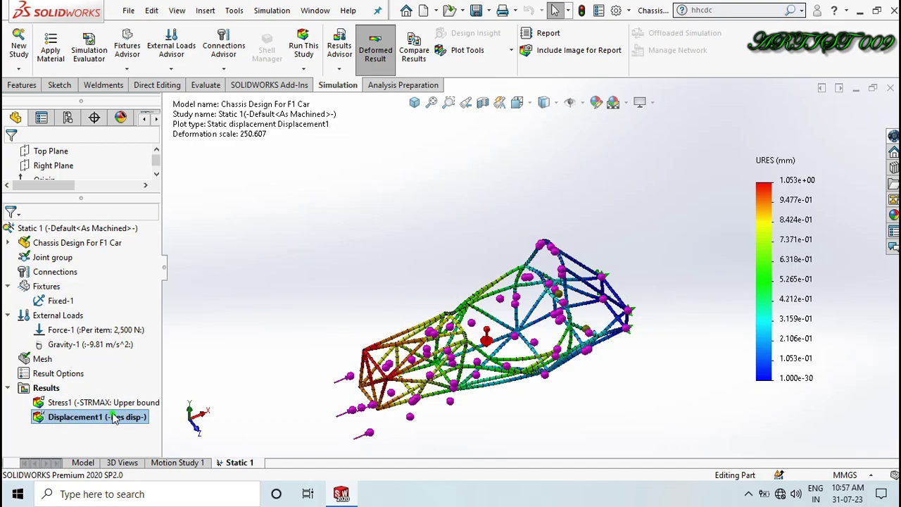
pyautogui.rightClick(115, 416)
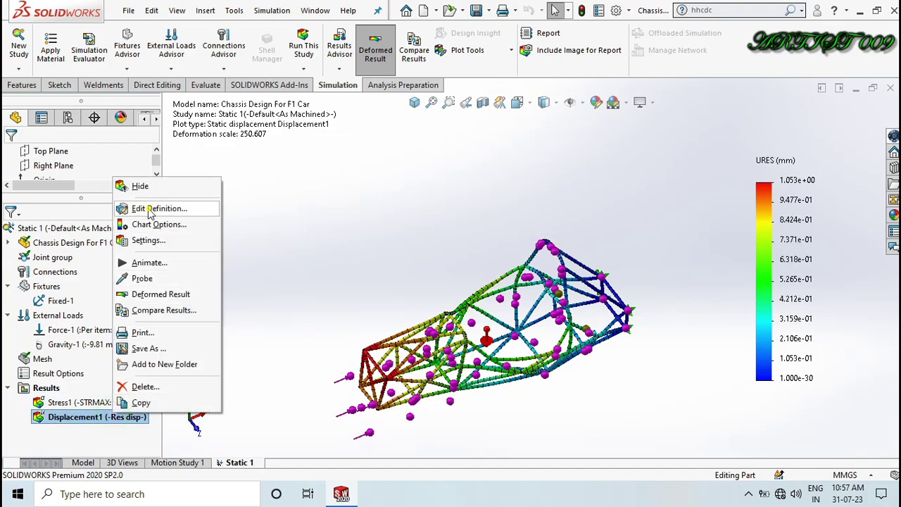
pyautogui.click(148, 210)
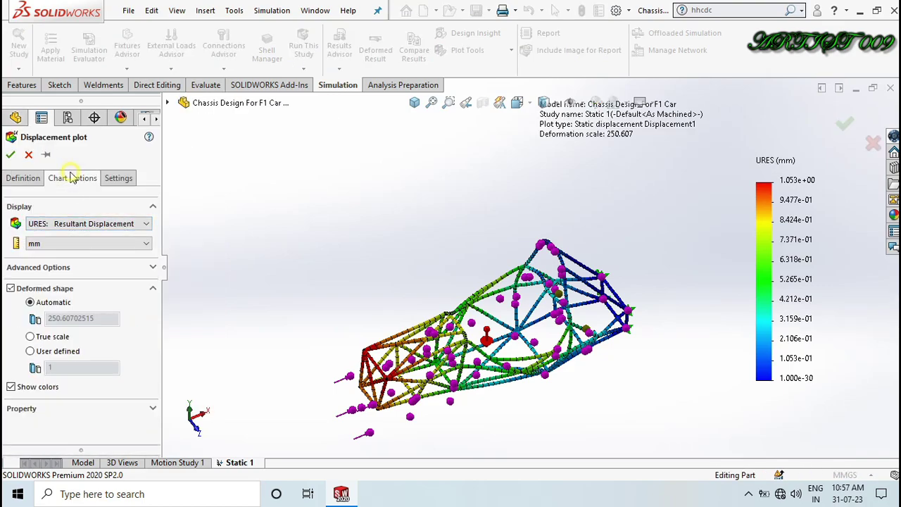
pyautogui.click(73, 178)
pyautogui.click(68, 223)
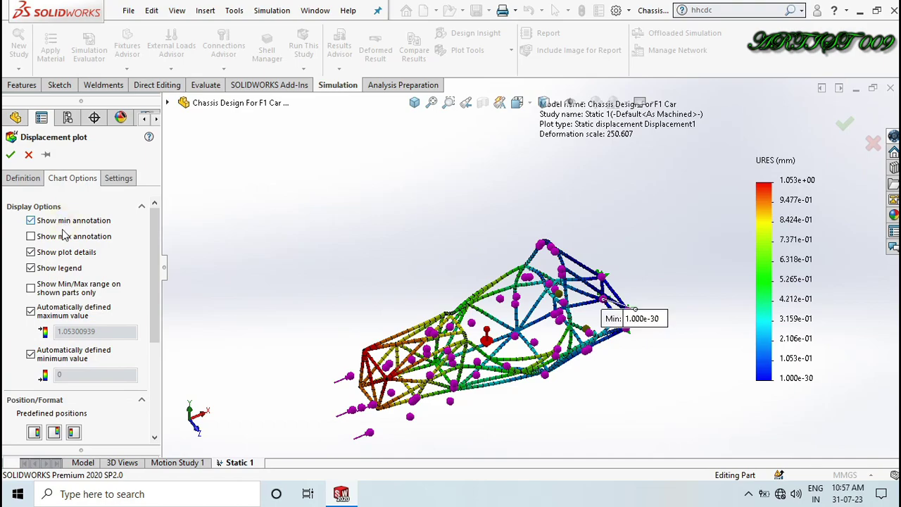
pyautogui.click(64, 237)
pyautogui.scroll(-5, 67, 296)
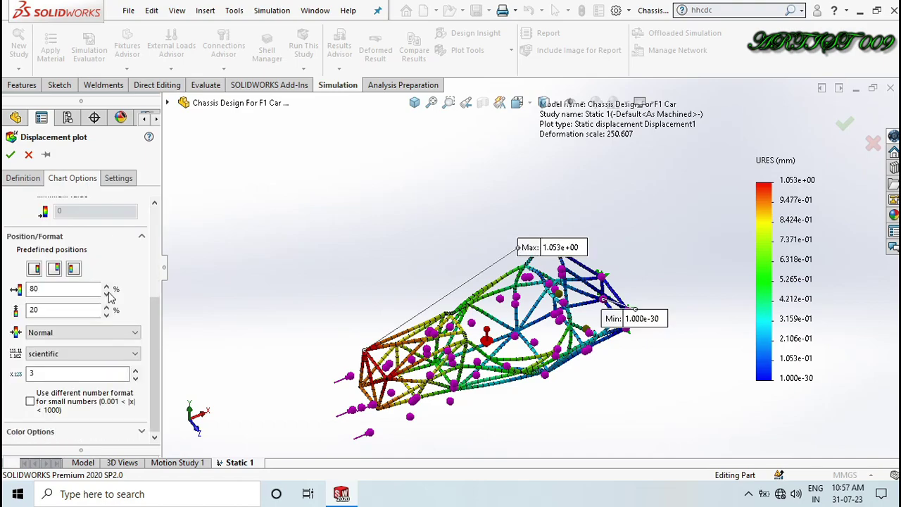
pyautogui.click(68, 357)
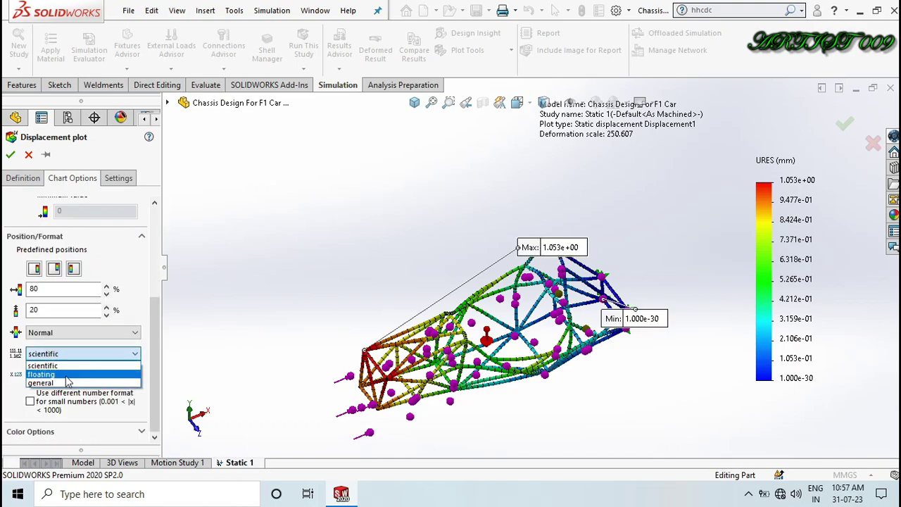
pyautogui.click(66, 374)
pyautogui.click(29, 179)
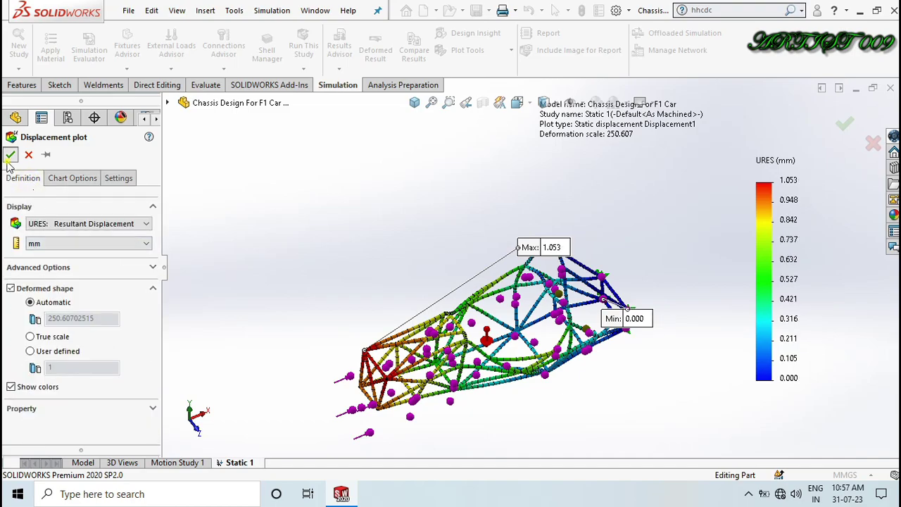
pyautogui.click(10, 155)
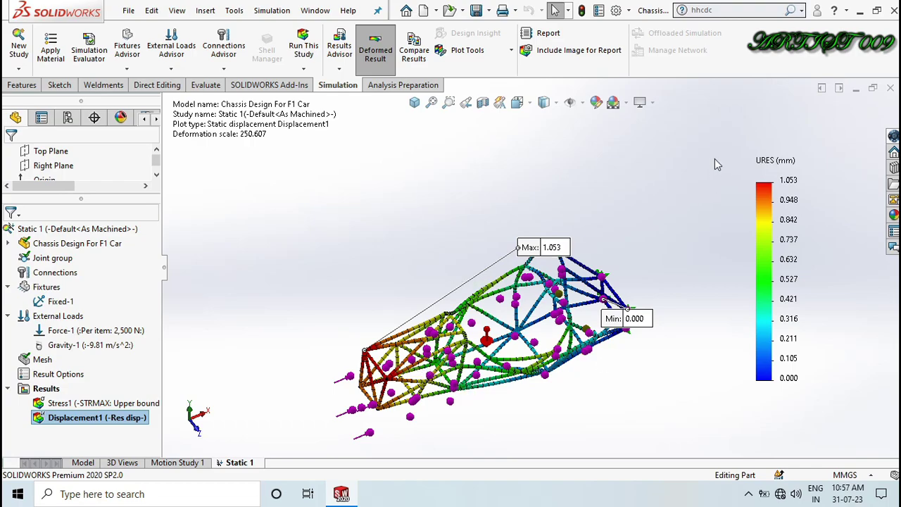
pyautogui.moveTo(715, 159); pyautogui.dragTo(823, 195)
pyautogui.scroll(-5, 380, 366)
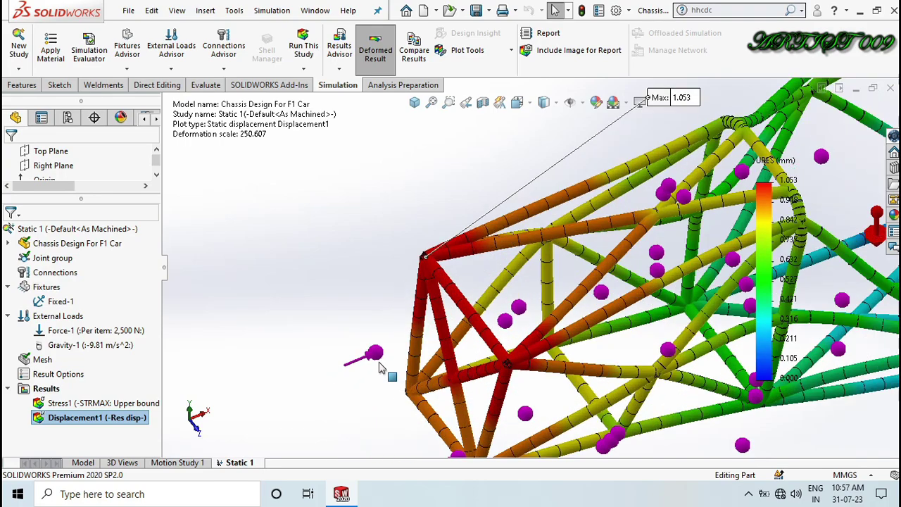
pyautogui.scroll(-5, 376, 356)
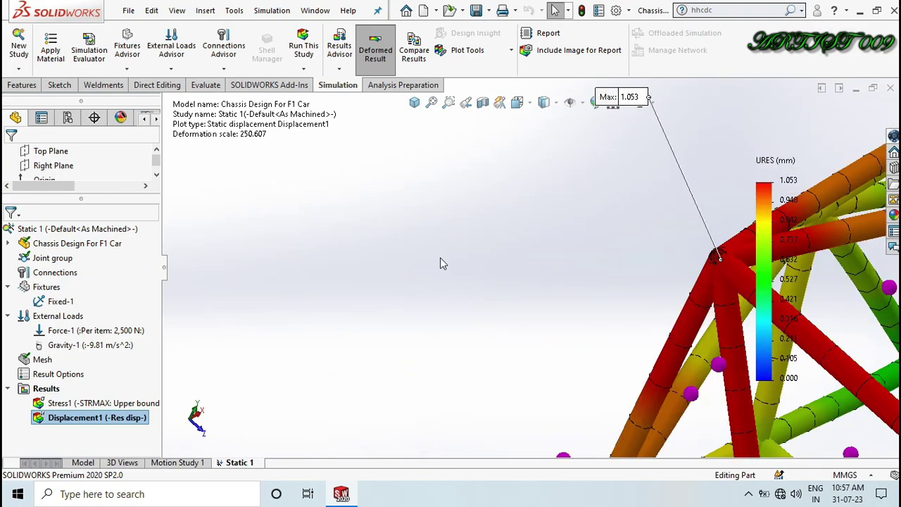
pyautogui.scroll(3, 519, 261)
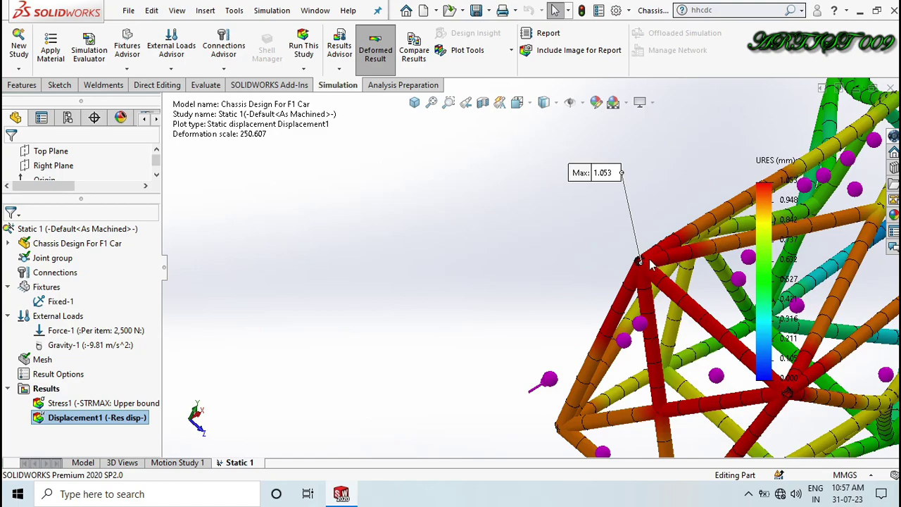
pyautogui.scroll(-4, 651, 264)
pyautogui.scroll(6, 649, 268)
pyautogui.press('Right')
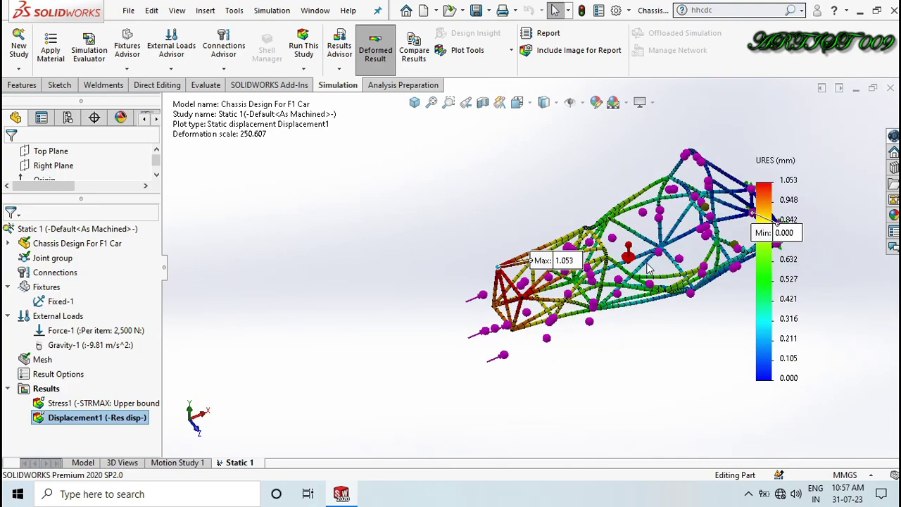
# Switch the Stress1 plot from combined axial and bending to Axial stress
pyautogui.hotkey('ctrl', '7')
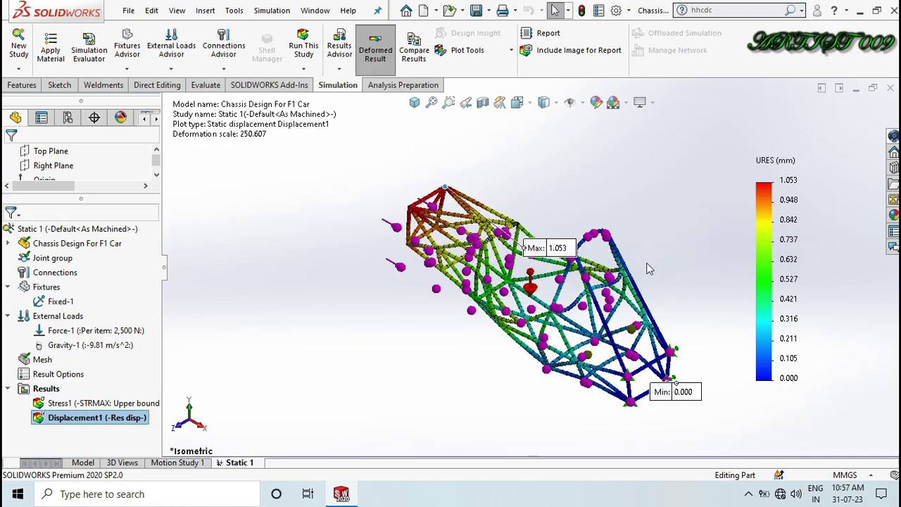
pyautogui.doubleClick(85, 403)
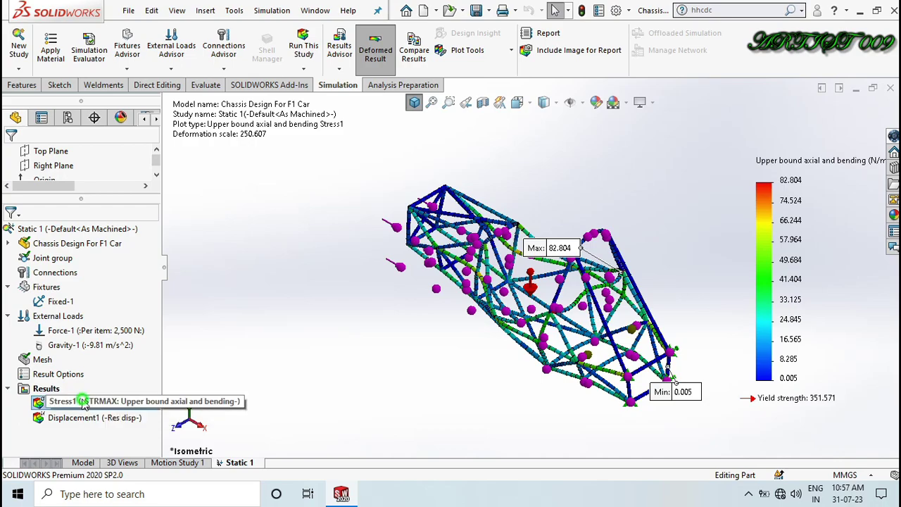
pyautogui.rightClick(84, 402)
pyautogui.click(132, 194)
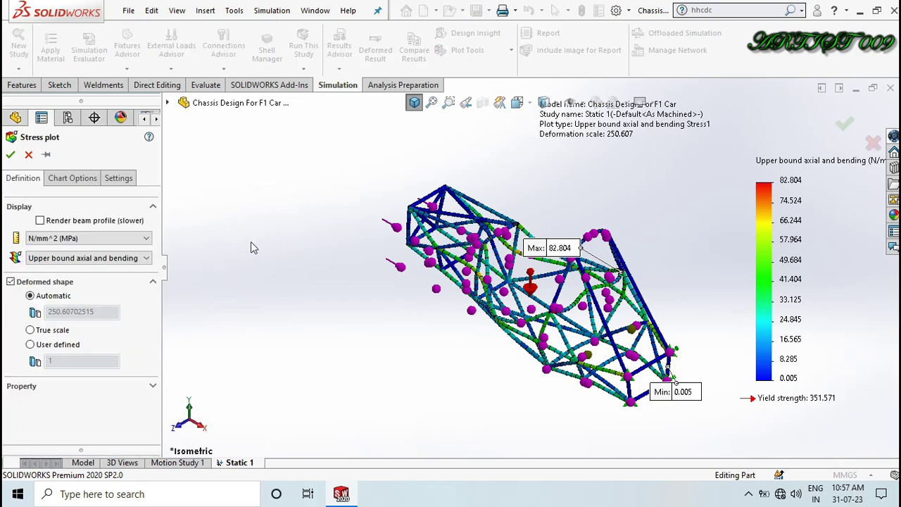
pyautogui.click(130, 259)
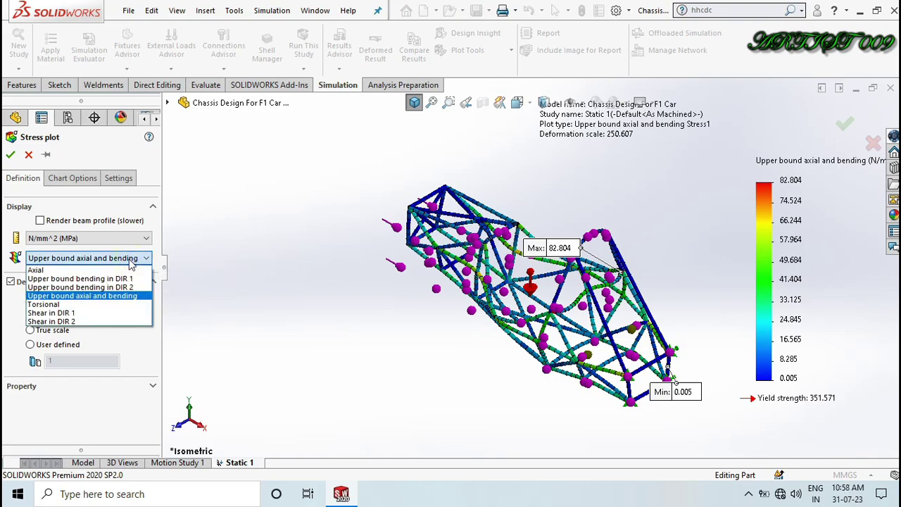
pyautogui.click(91, 271)
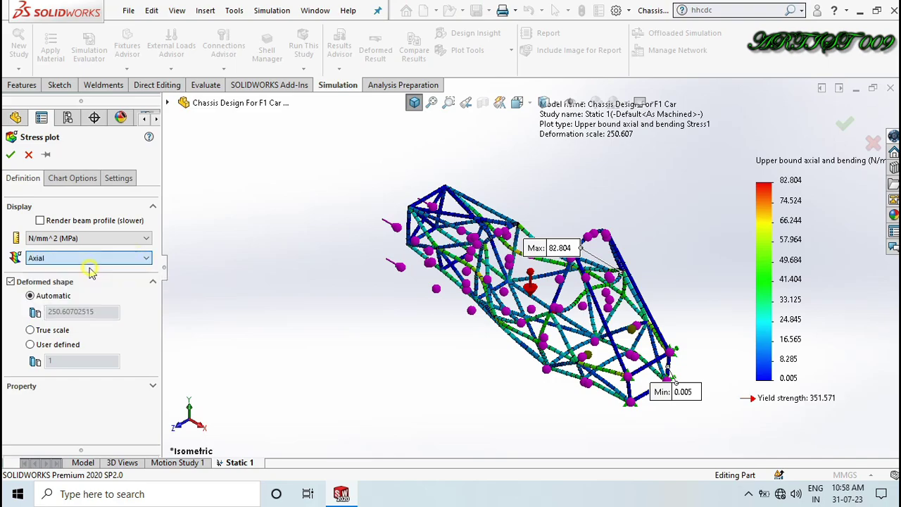
pyautogui.click(11, 156)
# Drag the Max label to the right of the chassis frame, viewed from above
pyautogui.hotkey('ctrl', '1')
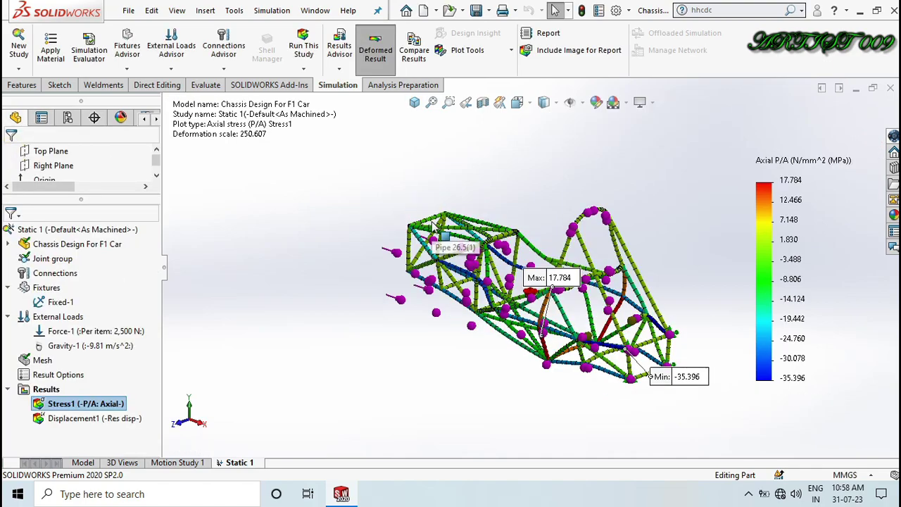
pyautogui.hotkey('ctrl', '7')
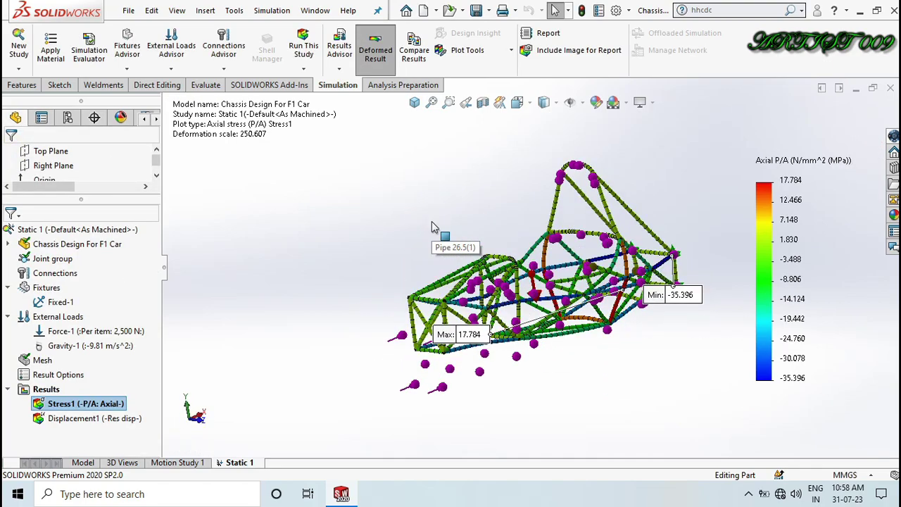
pyautogui.press('Down')
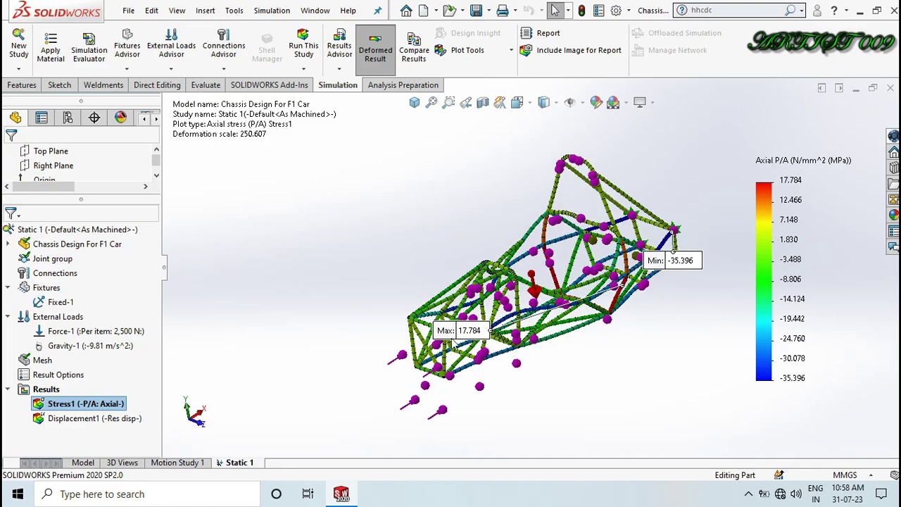
pyautogui.moveTo(484, 331); pyautogui.dragTo(684, 342)
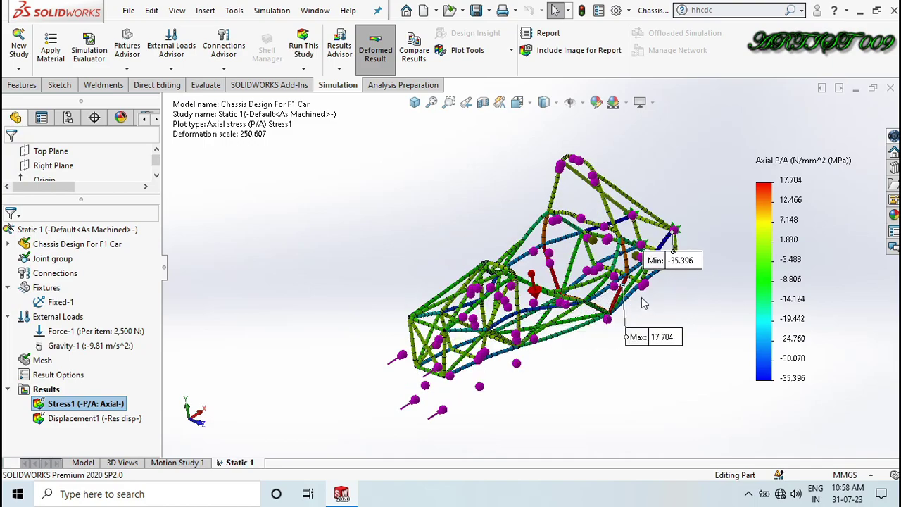
pyautogui.scroll(-2, 630, 298)
pyautogui.scroll(-3, 630, 298)
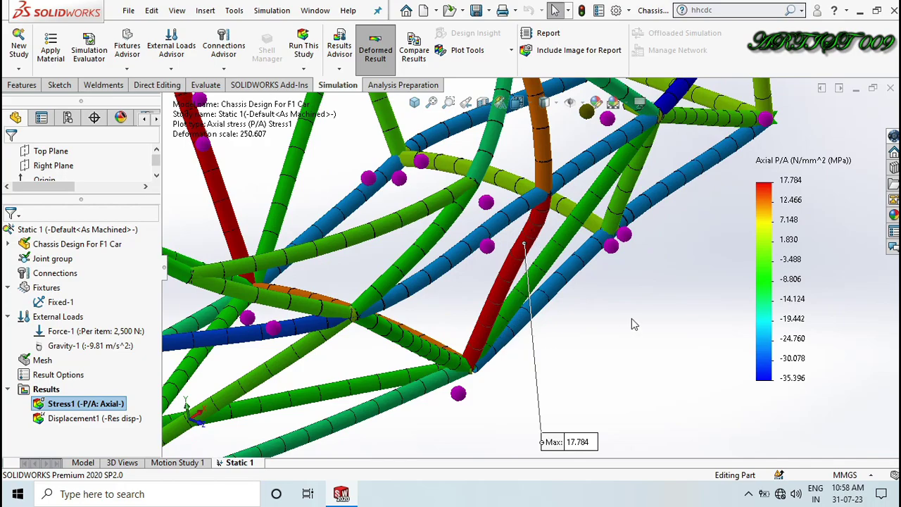
pyautogui.scroll(5, 632, 324)
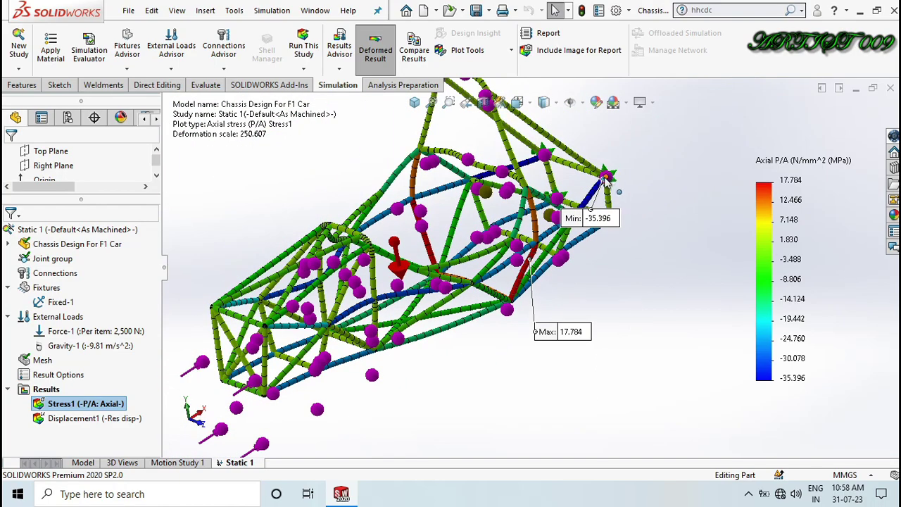
pyautogui.scroll(-4, 605, 179)
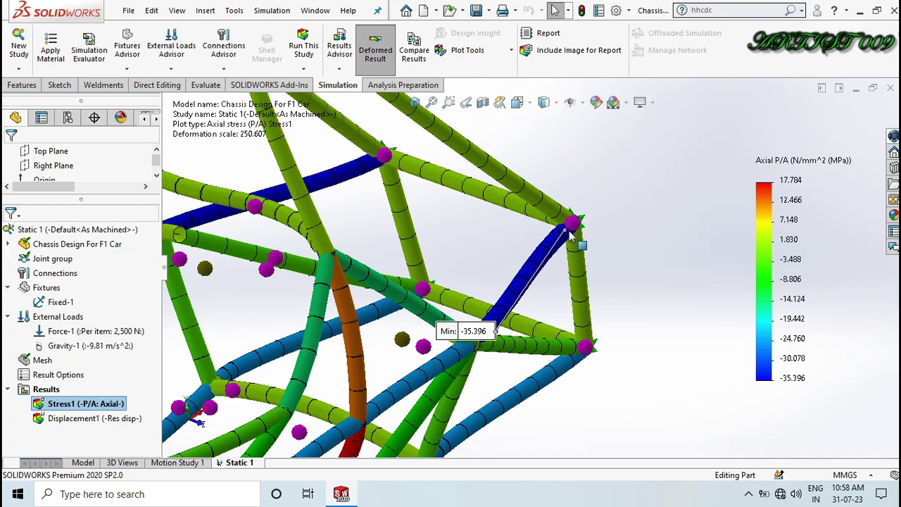
pyautogui.scroll(5, 570, 237)
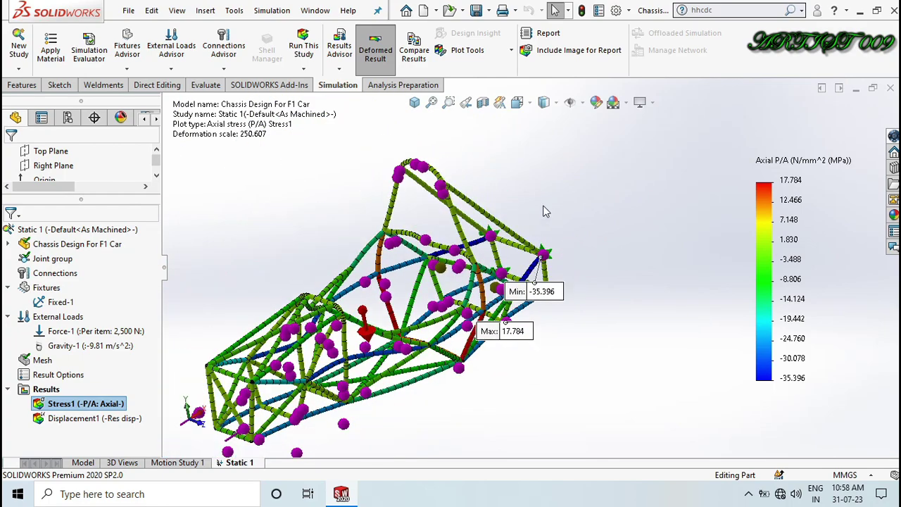
# Switch the Stress1 plot component from axial to Torsional shear stress
pyautogui.rightClick(65, 406)
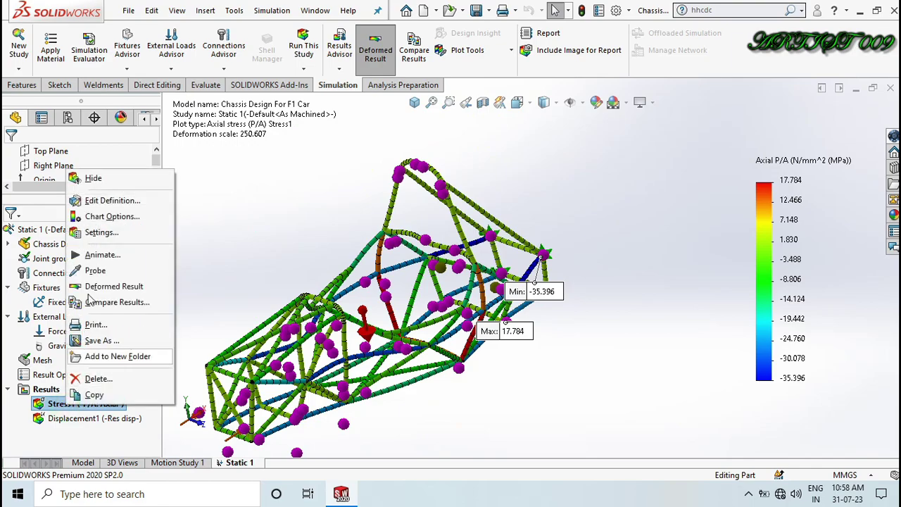
pyautogui.click(101, 202)
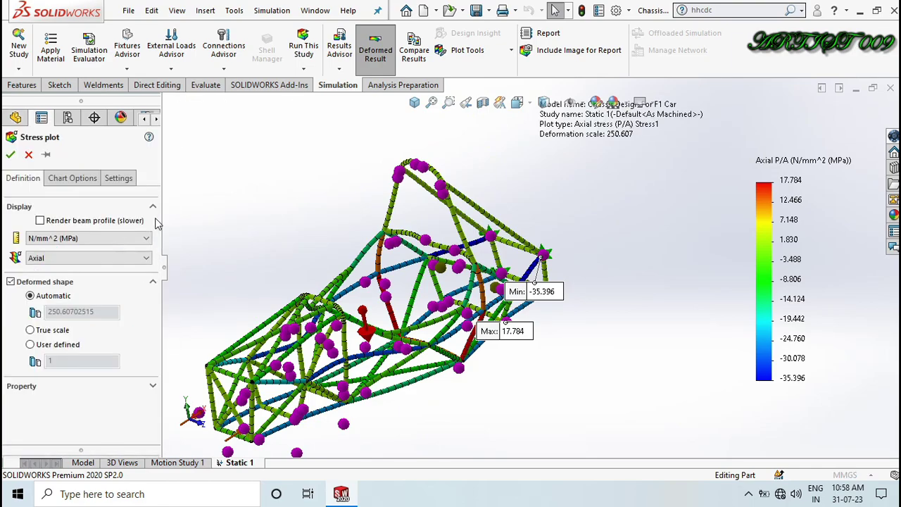
pyautogui.click(117, 258)
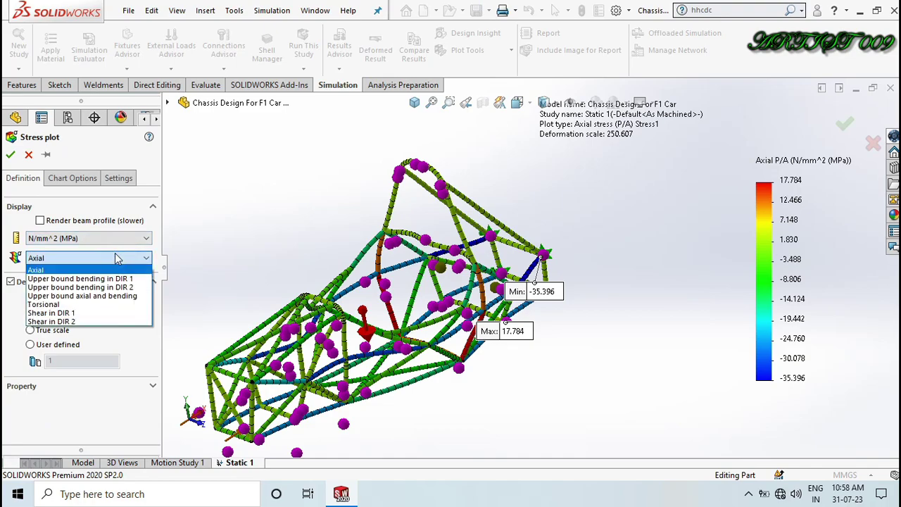
pyautogui.click(51, 304)
pyautogui.click(10, 154)
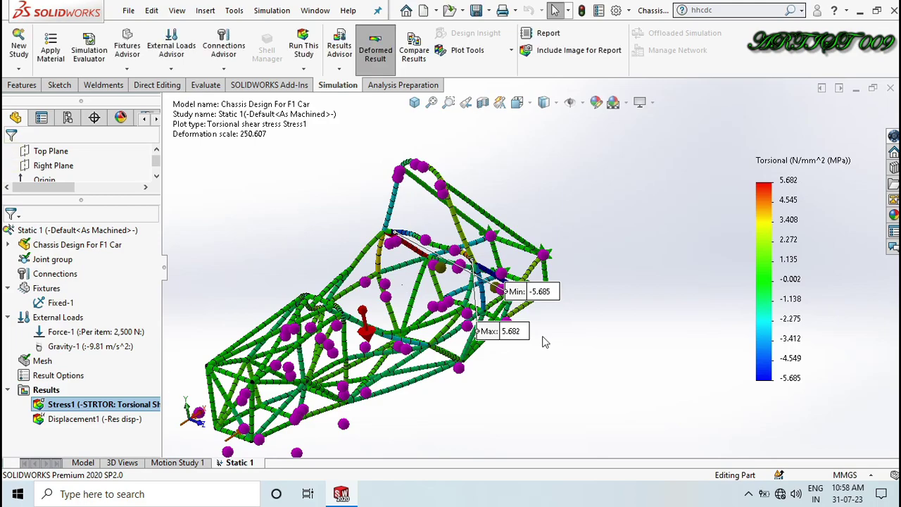
# Move the Max label above the frame and zoom to inspect the −5.685 to 5.682 MPa torsional stress
pyautogui.moveTo(507, 337); pyautogui.dragTo(511, 239)
pyautogui.scroll(-2, 473, 261)
pyautogui.scroll(-5, 473, 260)
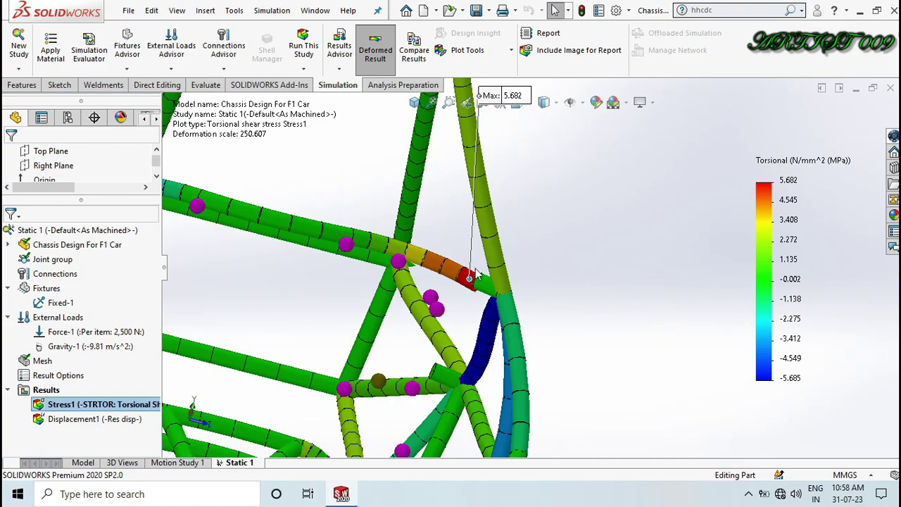
pyautogui.scroll(2, 477, 271)
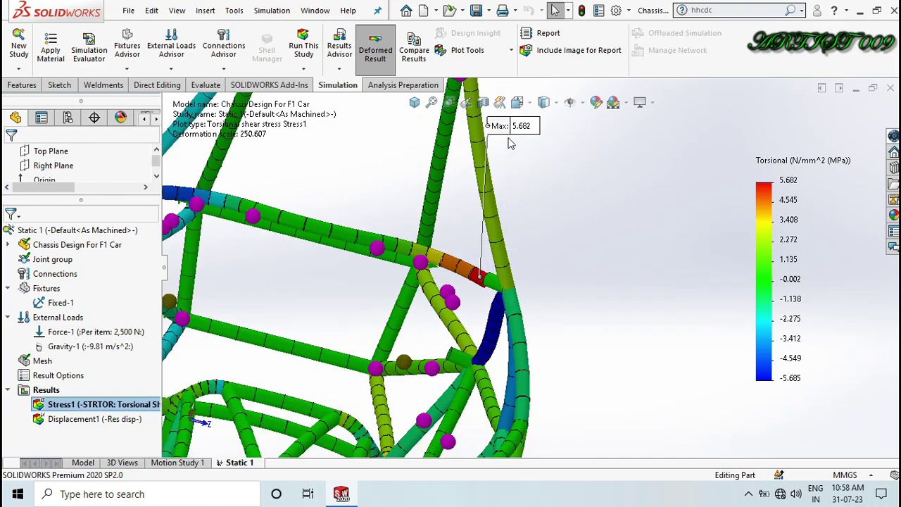
pyautogui.scroll(3, 513, 141)
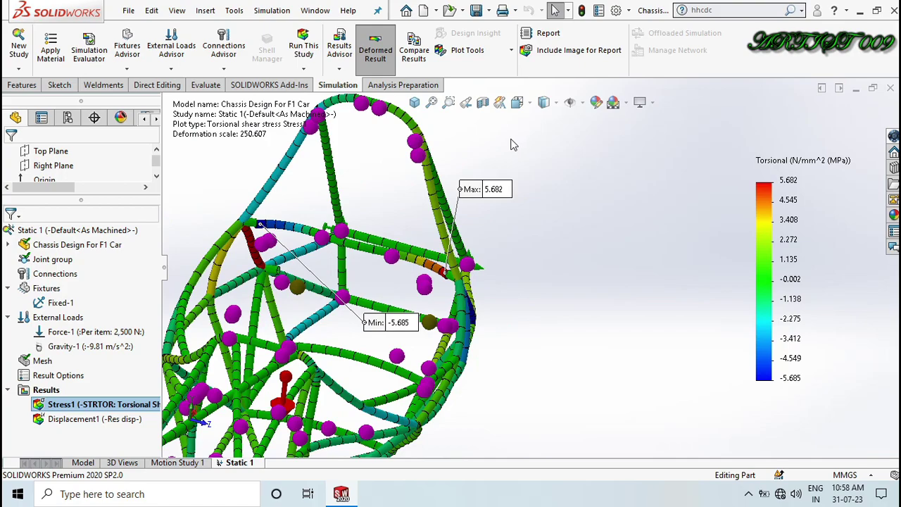
pyautogui.scroll(-5, 266, 225)
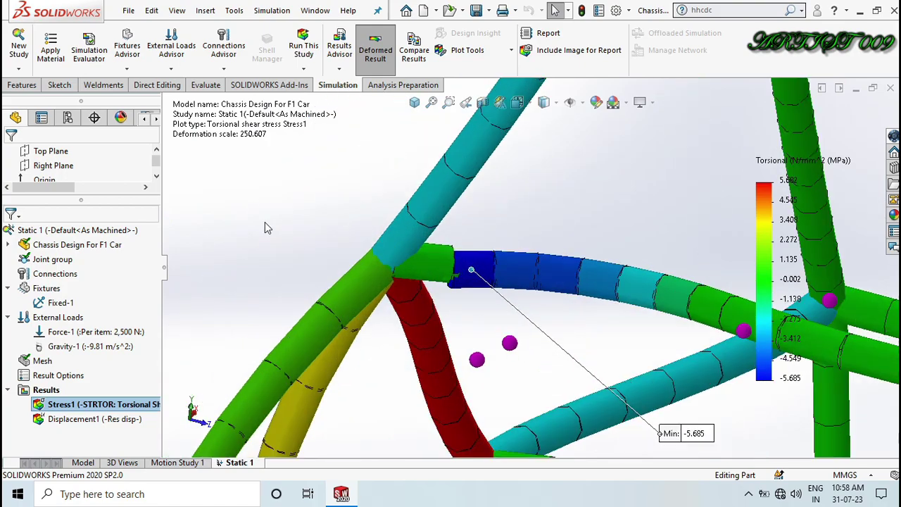
pyautogui.scroll(5, 469, 276)
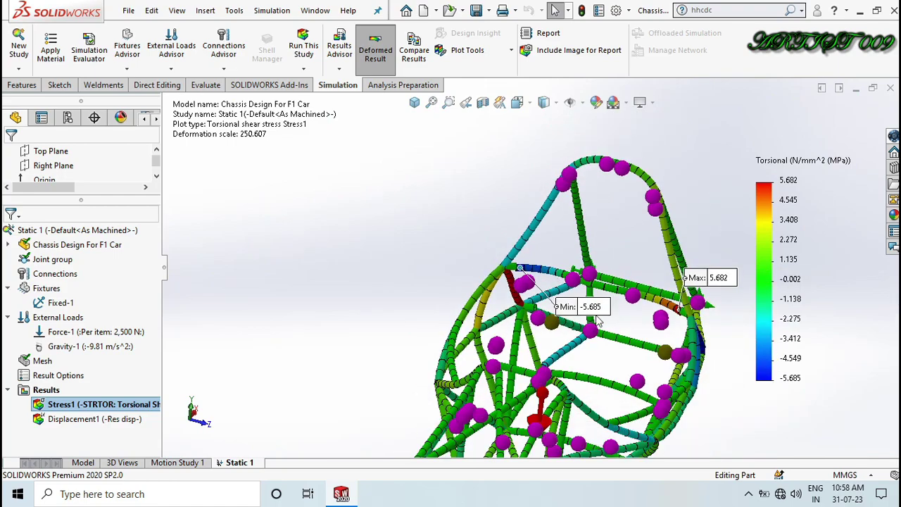
# Change the Stress1 plot component to Shear in DIR 1
pyautogui.rightClick(96, 404)
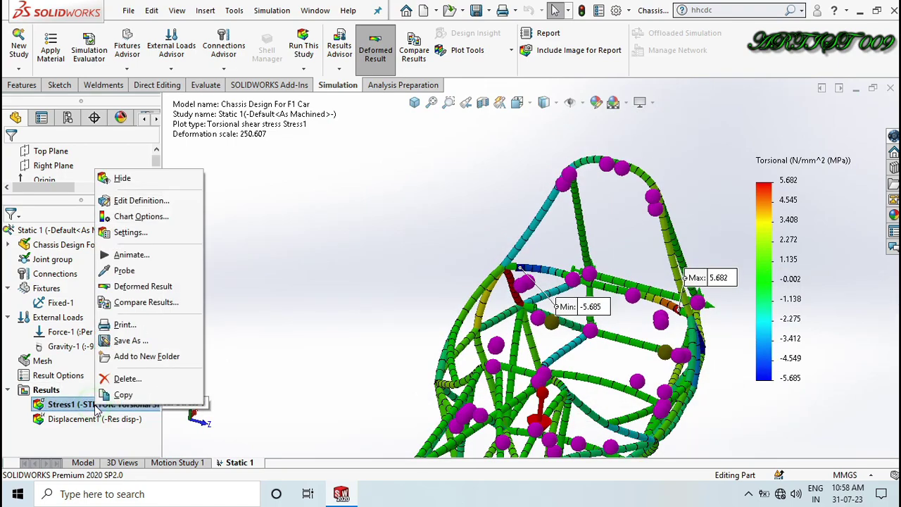
pyautogui.click(149, 203)
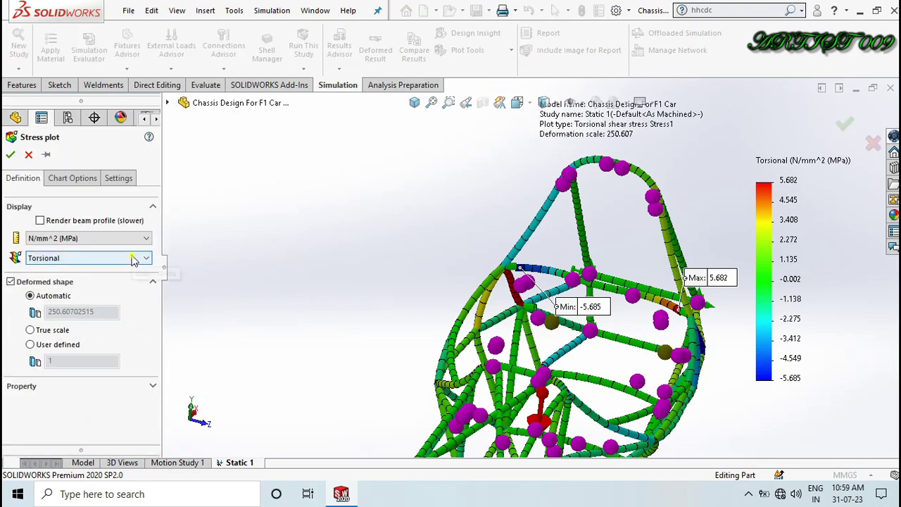
pyautogui.click(133, 259)
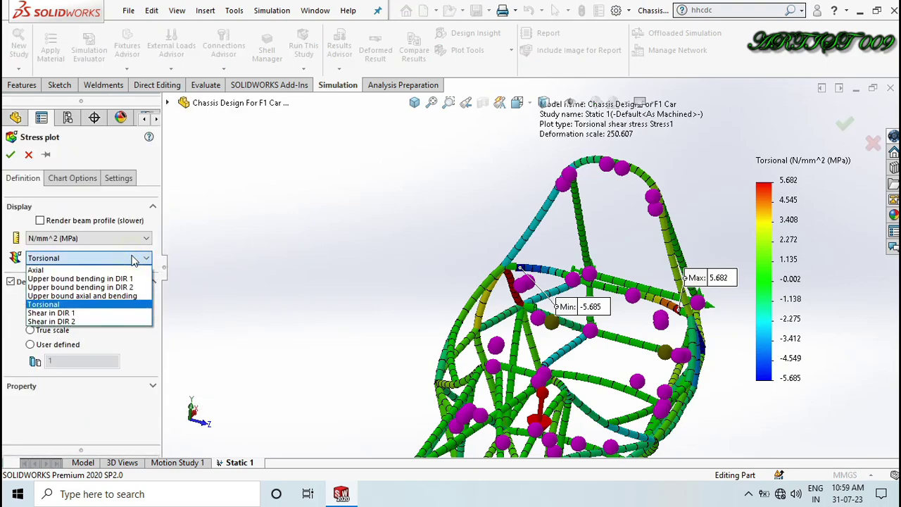
pyautogui.click(79, 314)
pyautogui.click(10, 156)
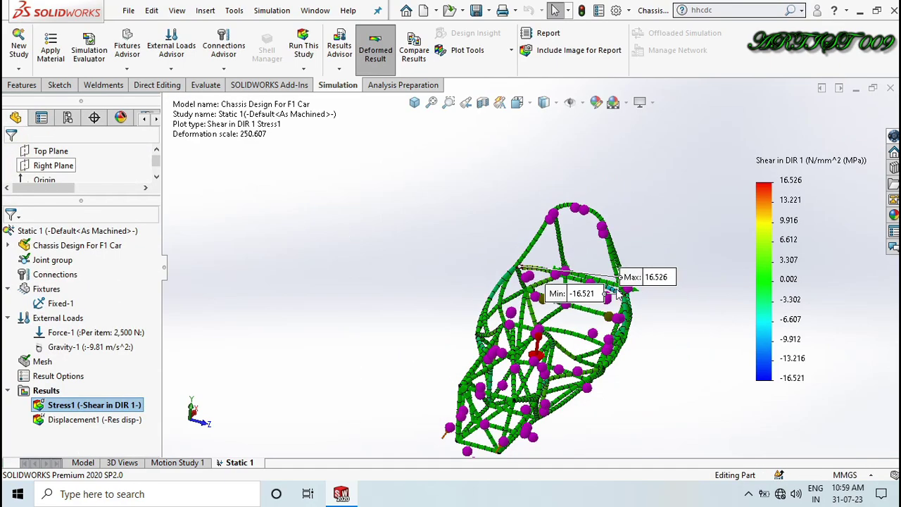
# Zoom and rotate the chassis to inspect the −16.521 to 16.526 MPa shear distribution
pyautogui.scroll(-8, 545, 274)
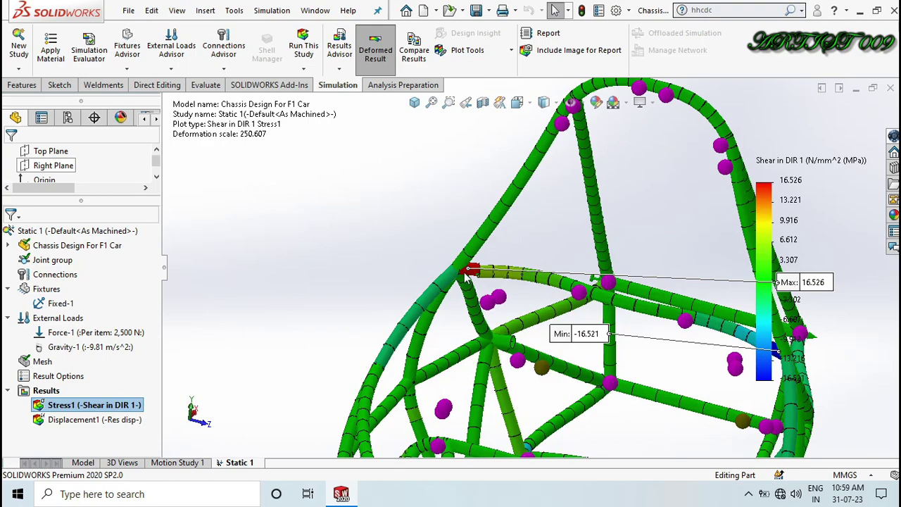
pyautogui.scroll(-3, 461, 278)
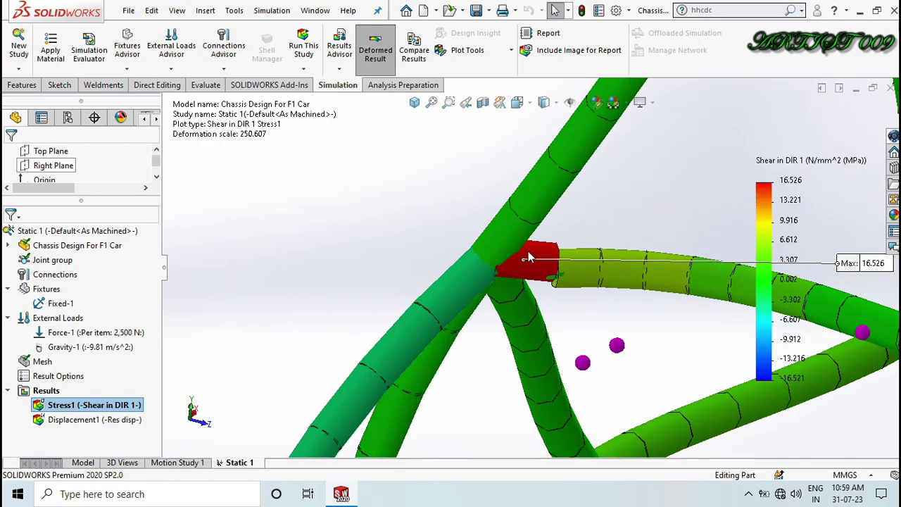
pyautogui.scroll(2, 528, 258)
pyautogui.scroll(3, 526, 260)
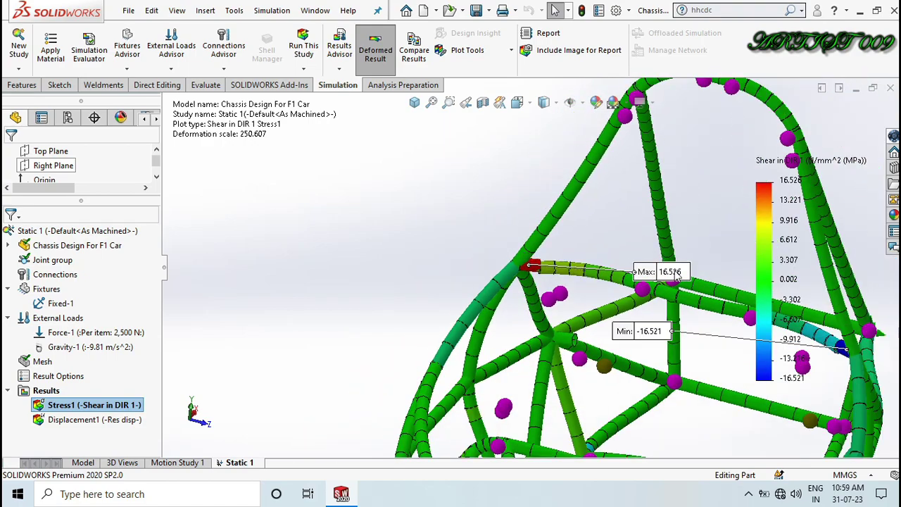
pyautogui.press('Right')
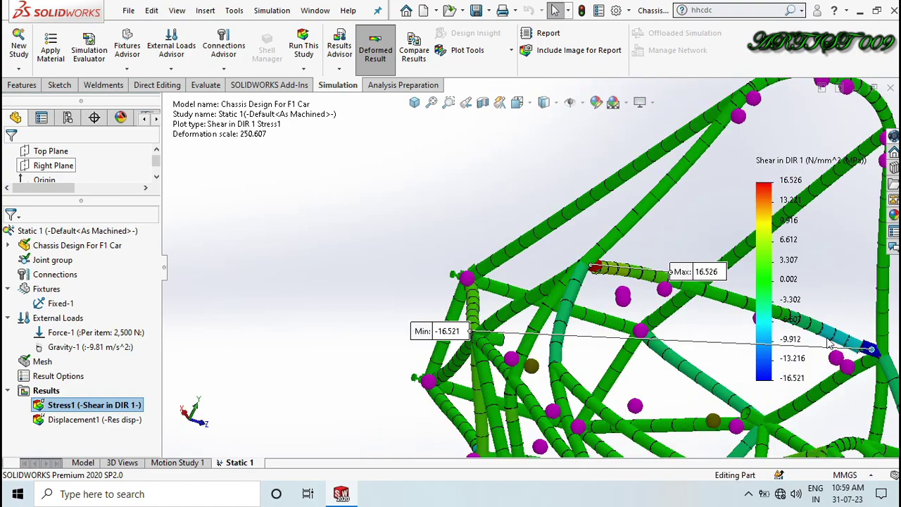
pyautogui.scroll(3, 572, 266)
pyautogui.press('Right')
pyautogui.press('Right')
pyautogui.press('Right')
pyautogui.press('Right')
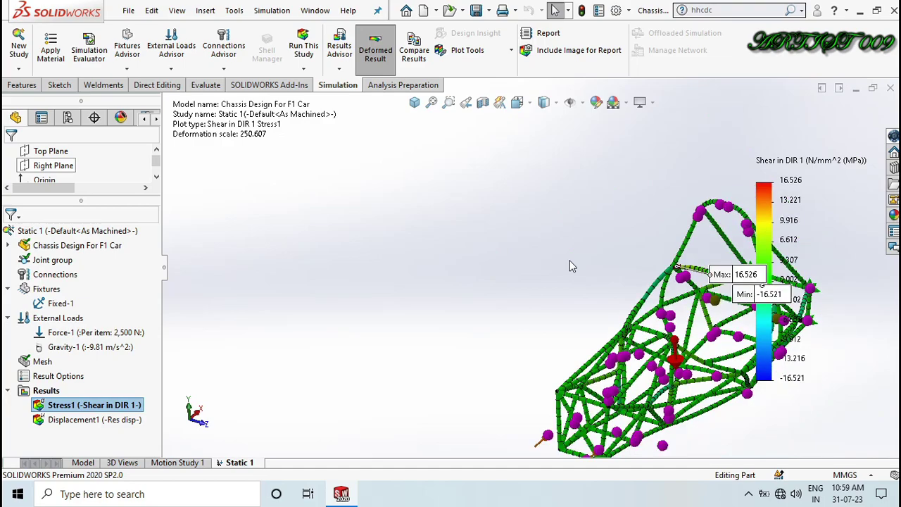
pyautogui.scroll(-3, 611, 295)
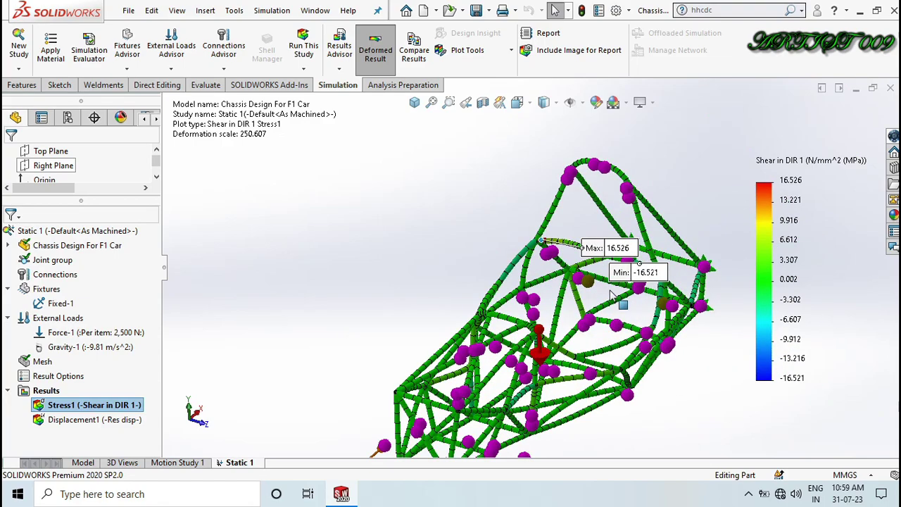
# Replot Stress1 as Shear in DIR 2, rendering the beams with their true tube profile
pyautogui.rightClick(78, 406)
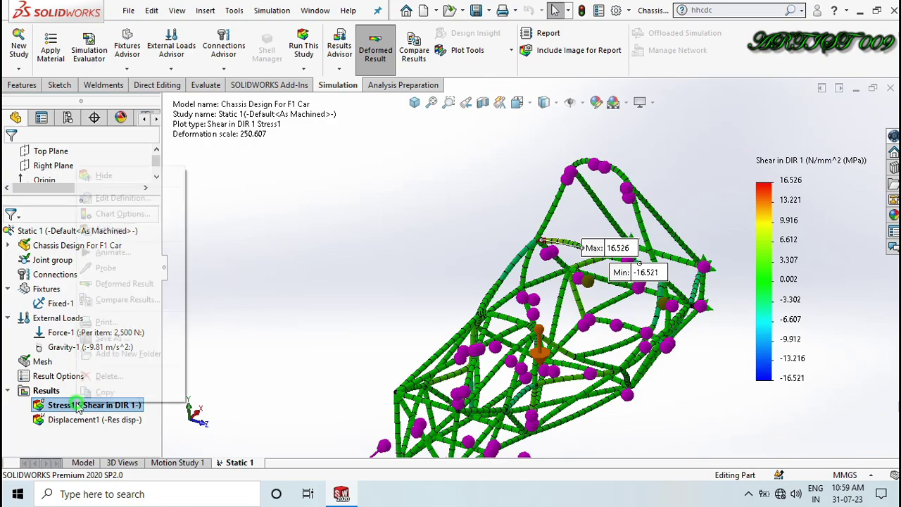
pyautogui.click(121, 199)
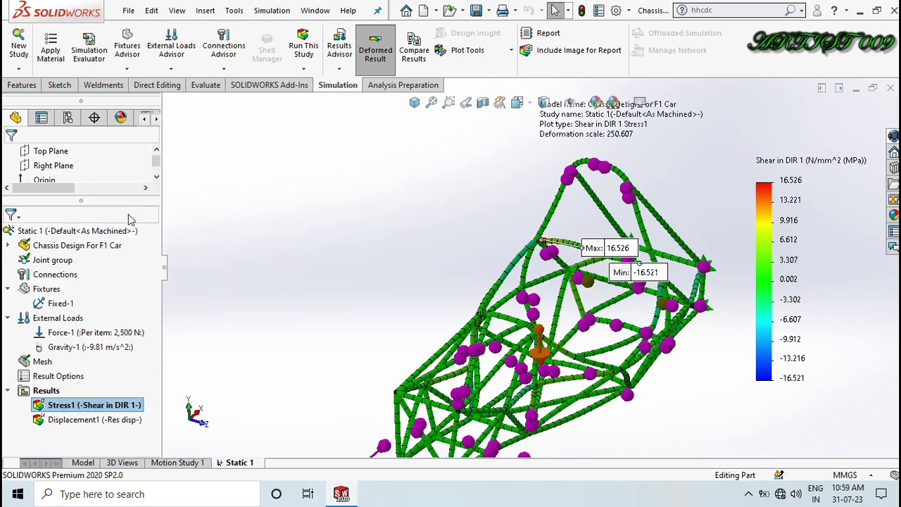
pyautogui.click(134, 258)
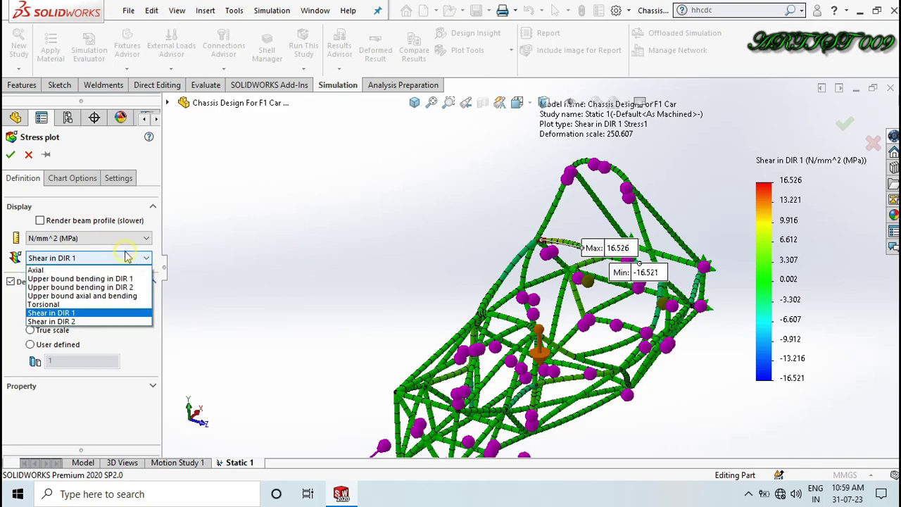
pyautogui.click(51, 321)
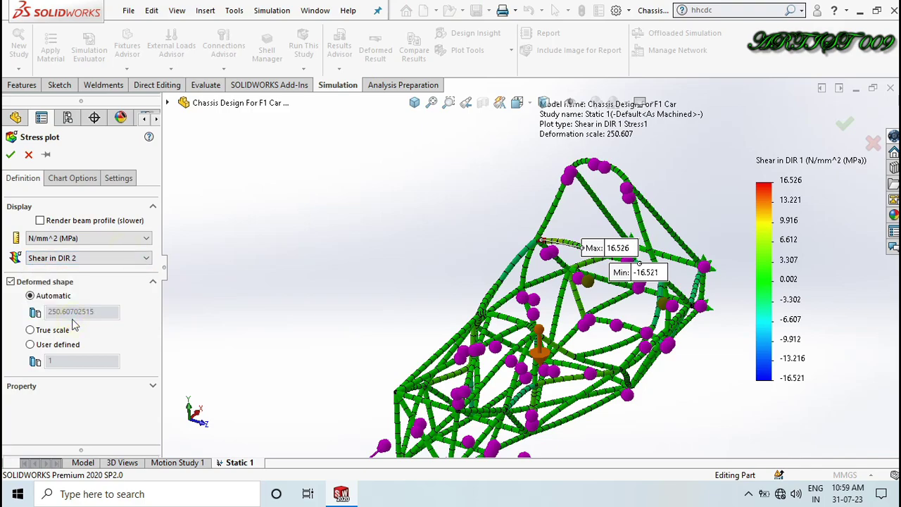
pyautogui.click(41, 221)
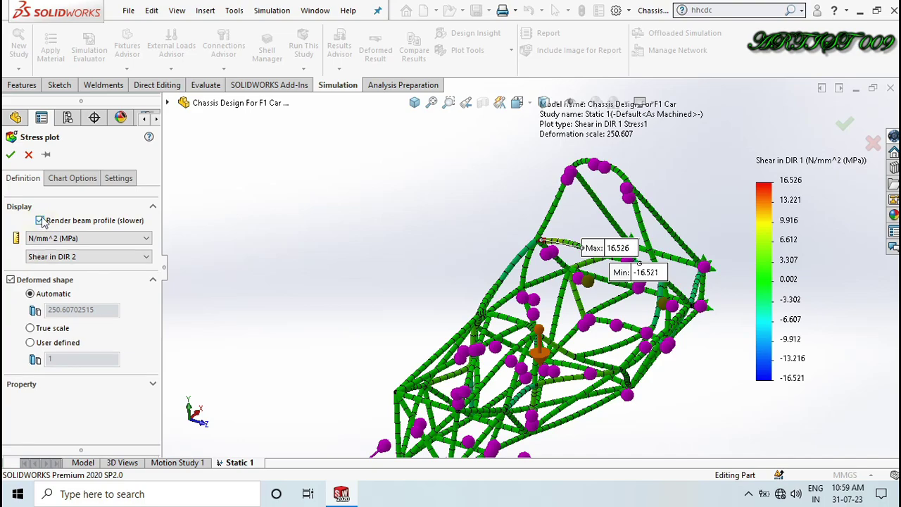
pyautogui.click(11, 155)
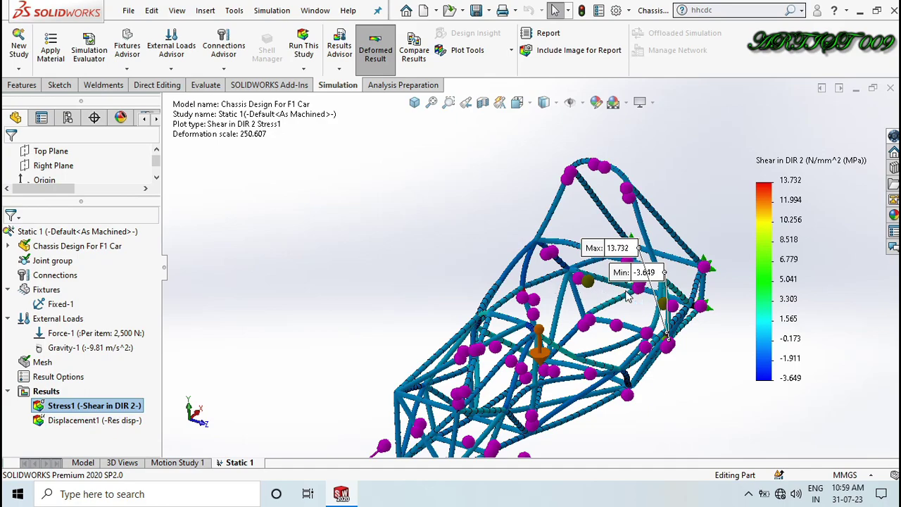
# Zoom and rotate to a side view to inspect the −3.649 to 13.732 MPa shear stress
pyautogui.scroll(3, 629, 297)
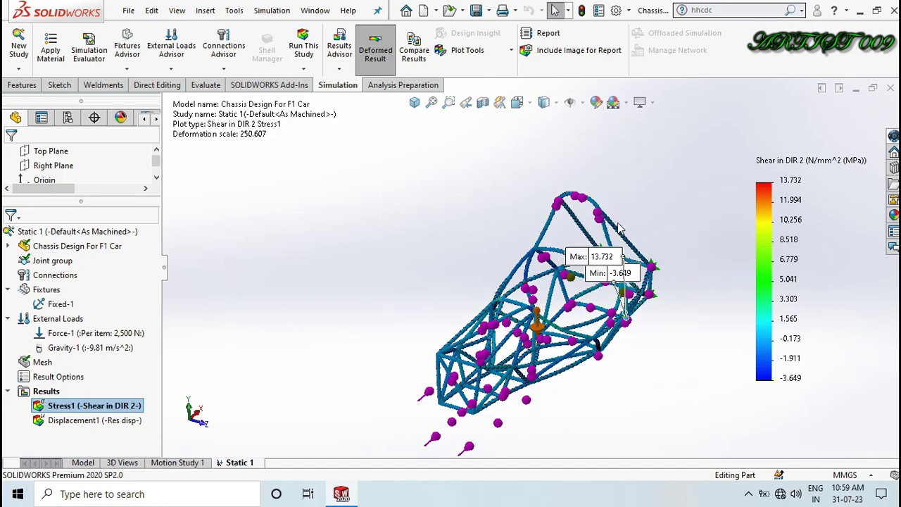
pyautogui.scroll(-5, 612, 252)
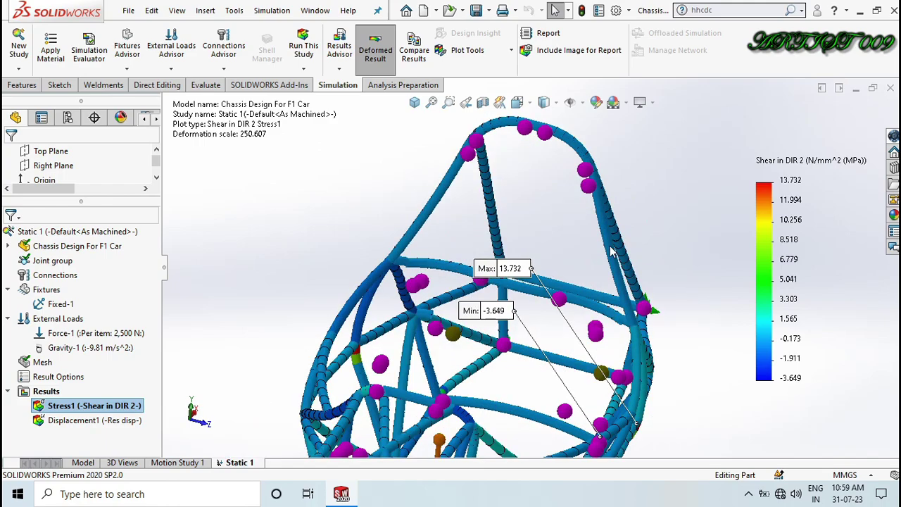
pyautogui.scroll(-5, 630, 380)
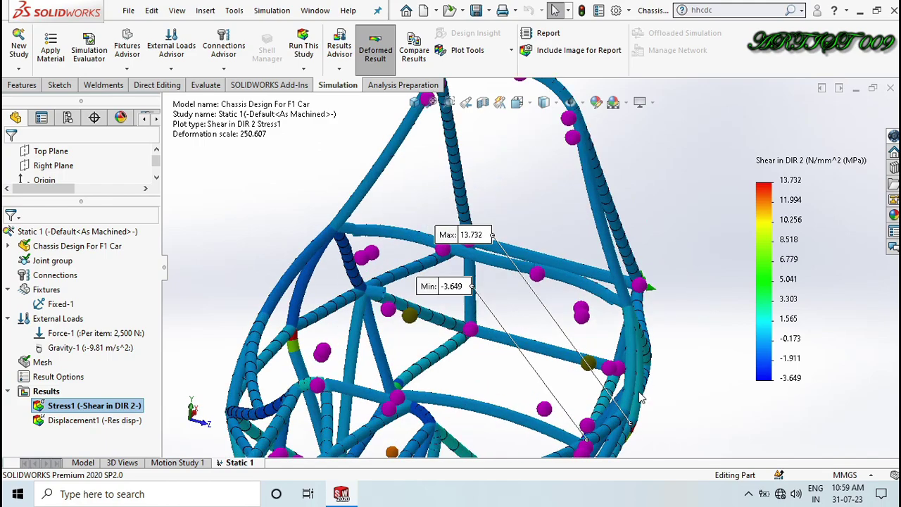
pyautogui.scroll(-5, 613, 427)
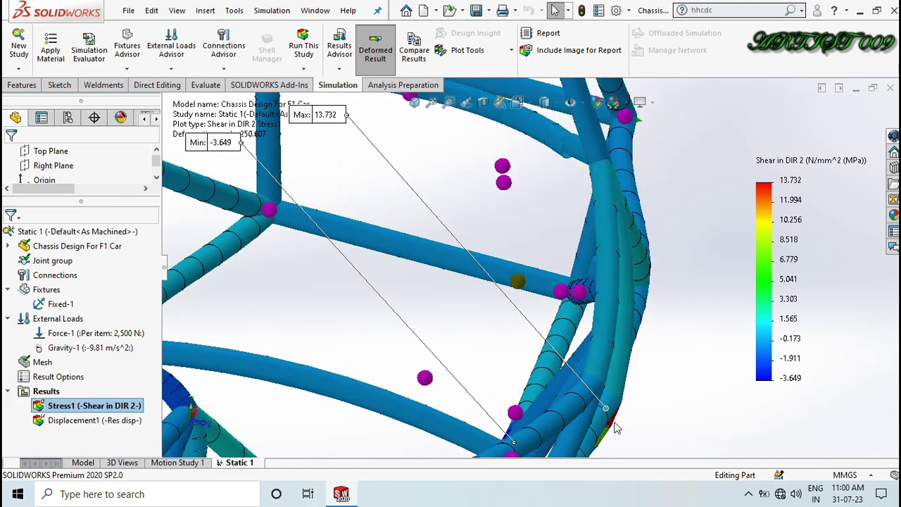
pyautogui.scroll(3, 591, 387)
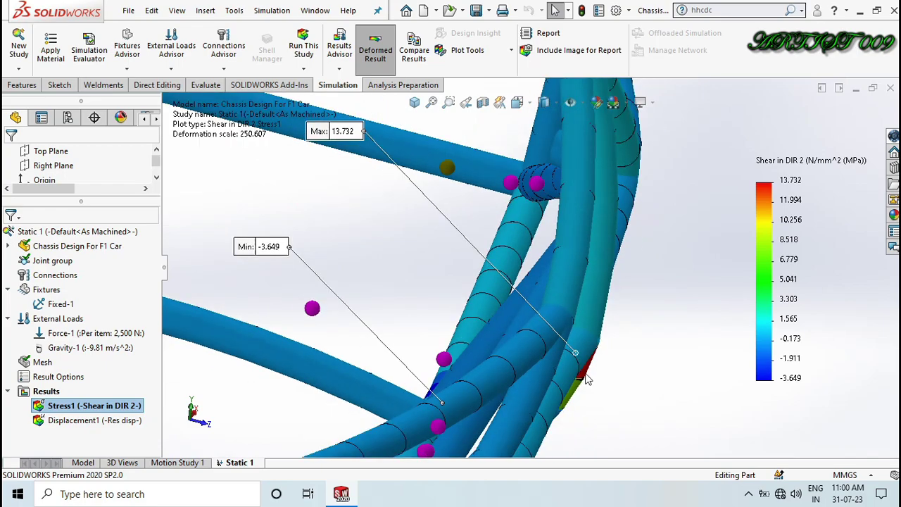
pyautogui.scroll(4, 477, 367)
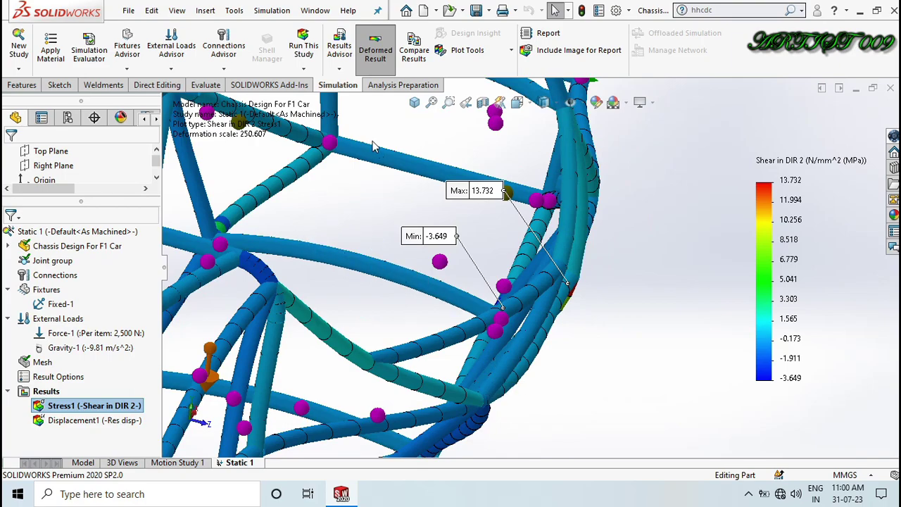
pyautogui.scroll(3, 468, 184)
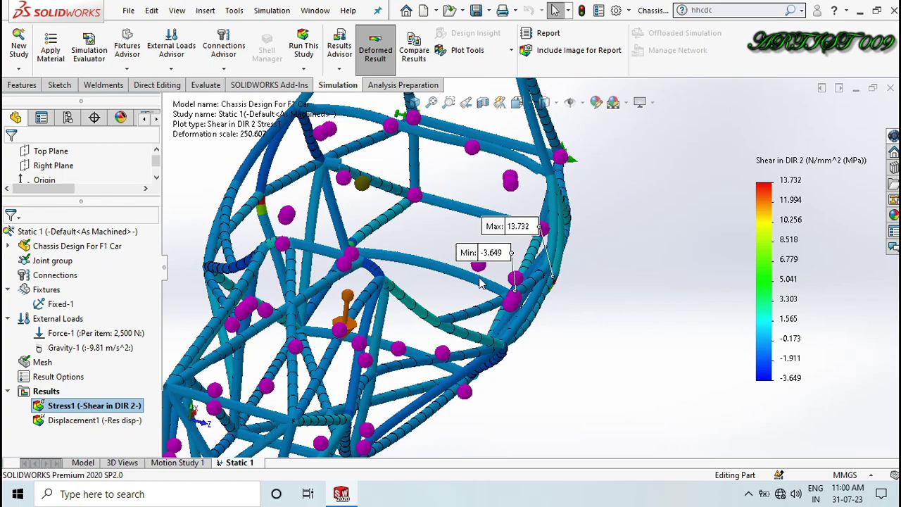
pyautogui.press('Left')
pyautogui.press('Left')
pyautogui.press('Left')
pyautogui.press('Left')
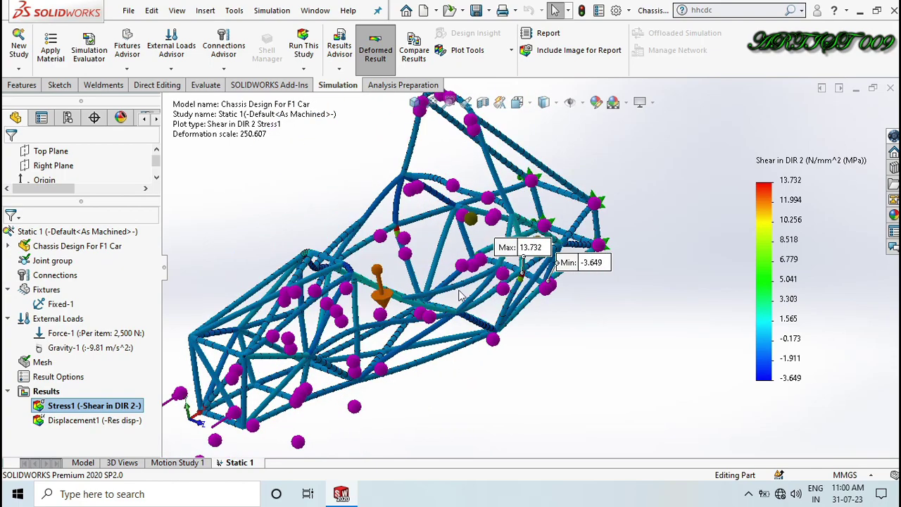
# Show Displacement1 (max 1.053 mm) and drag its Max and Min labels clear of the chassis
pyautogui.click(122, 419)
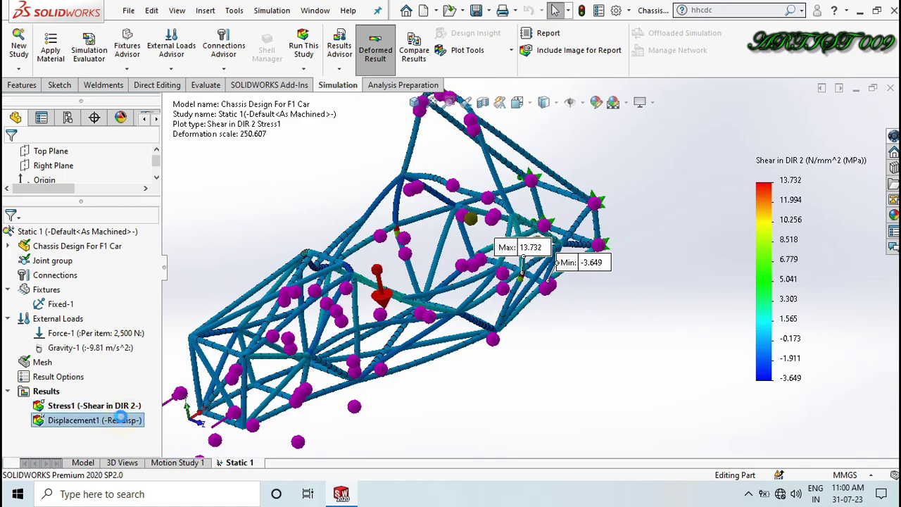
pyautogui.scroll(3, 549, 257)
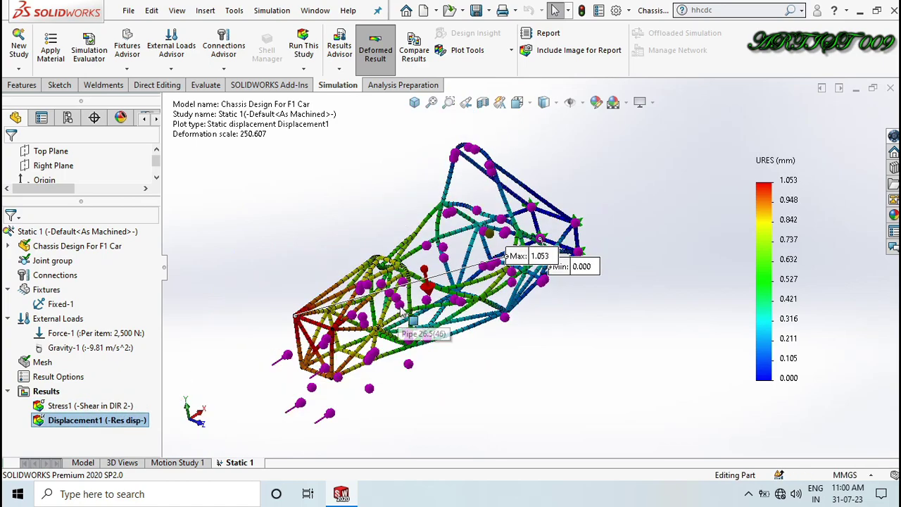
pyautogui.moveTo(505, 255)
pyautogui.mouseDown()
pyautogui.moveTo(381, 285)
pyautogui.moveTo(243, 289)
pyautogui.moveTo(239, 304)
pyautogui.mouseUp()
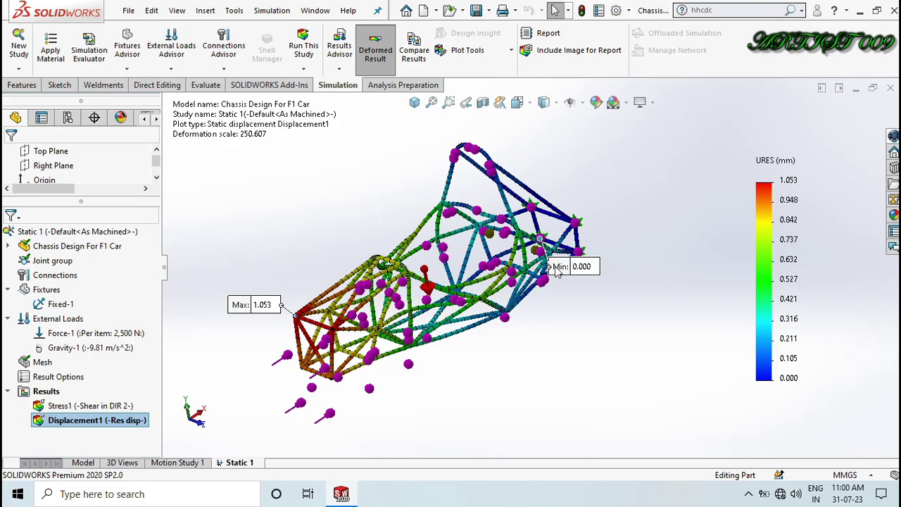
pyautogui.moveTo(561, 266); pyautogui.dragTo(573, 202)
pyautogui.rightClick(115, 423)
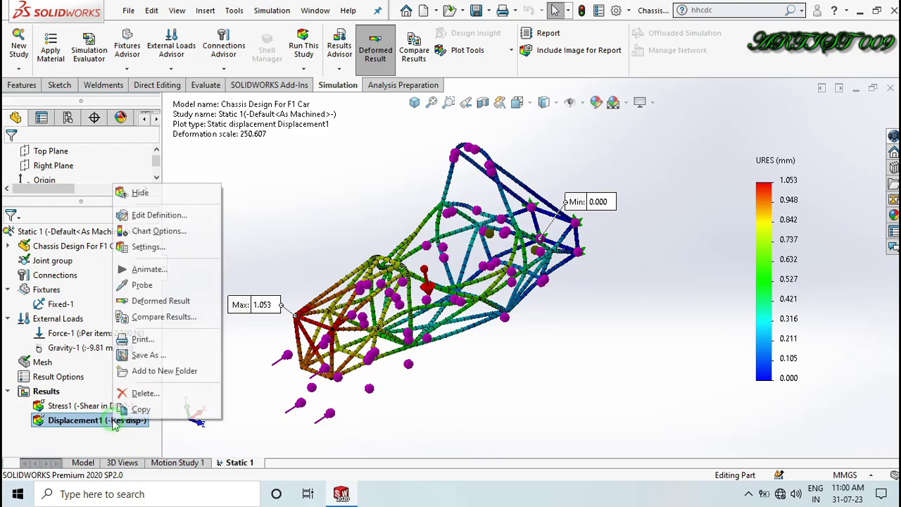
pyautogui.click(149, 270)
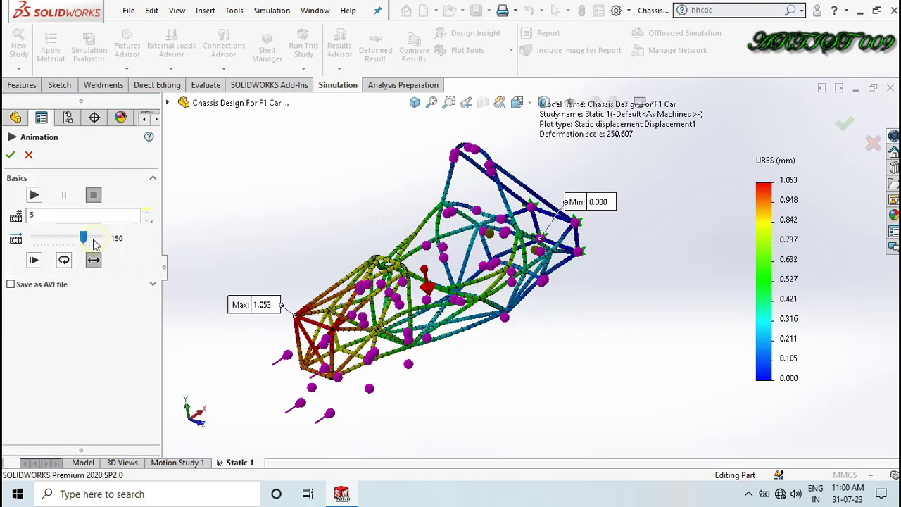
pyautogui.click(30, 215)
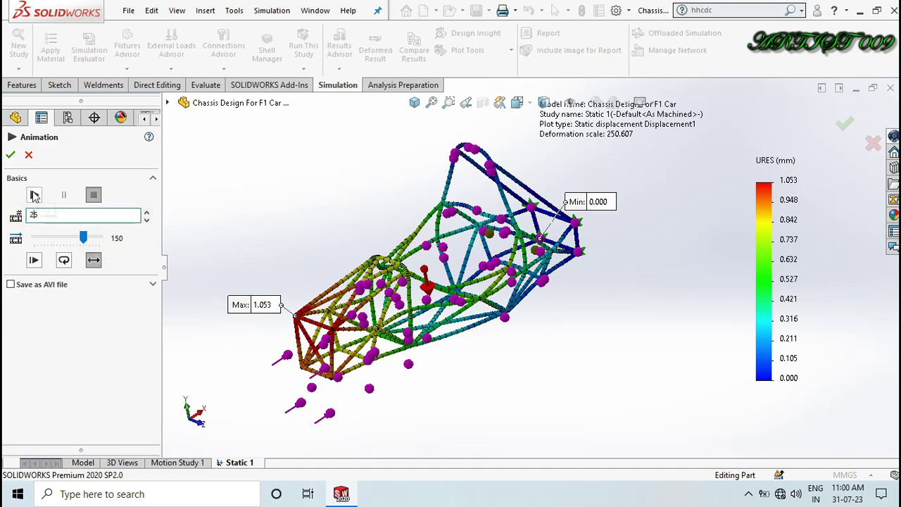
pyautogui.click(34, 195)
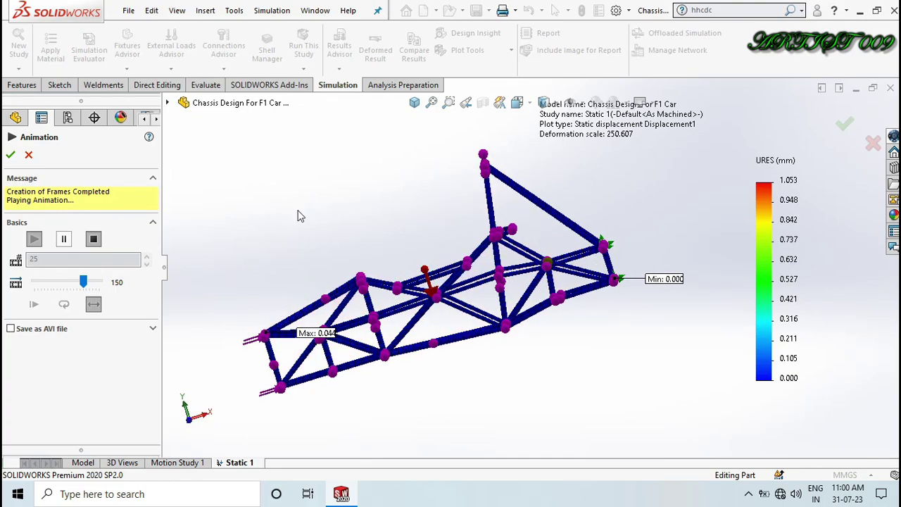
pyautogui.click(193, 425)
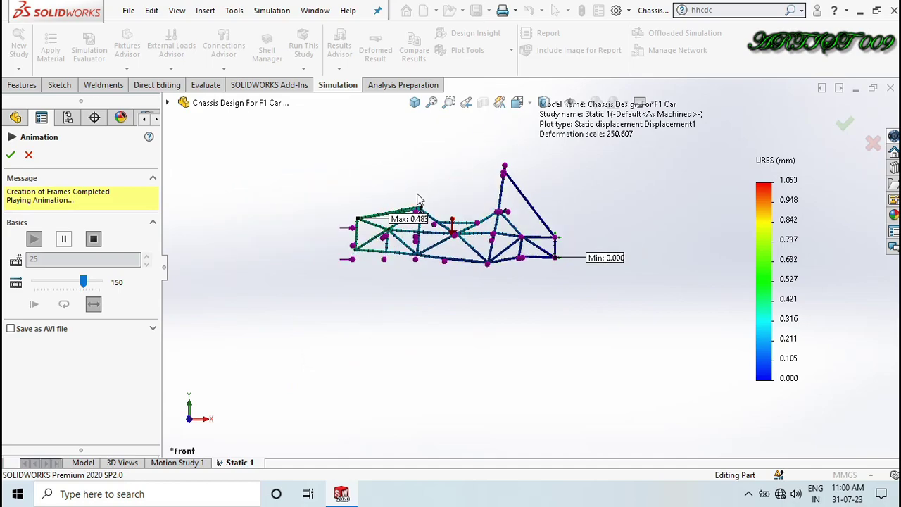
pyautogui.scroll(-3, 418, 199)
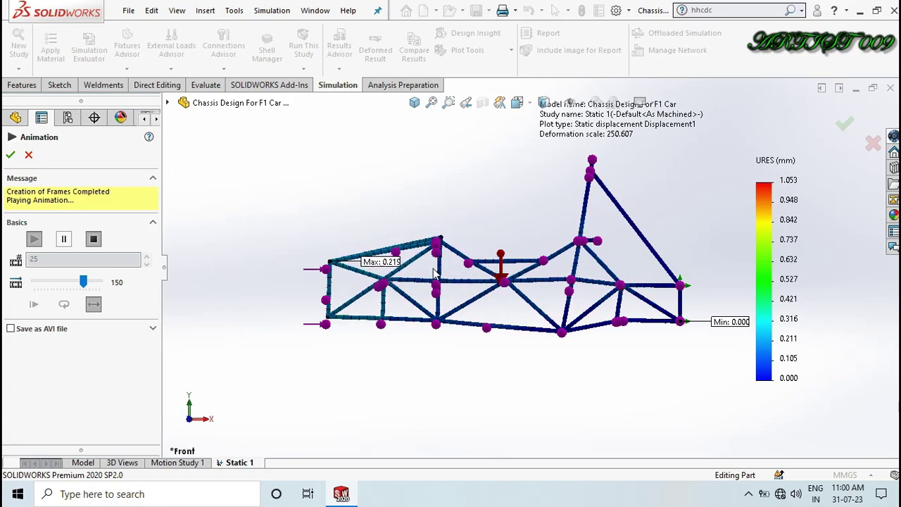
pyautogui.press('Left')
pyautogui.press('Up')
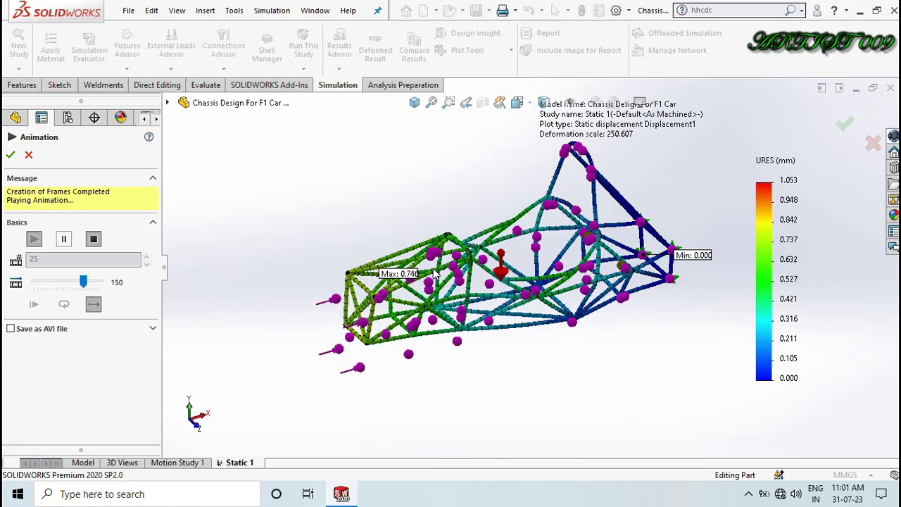
pyautogui.press('Up')
pyautogui.press('Left')
pyautogui.press('Left')
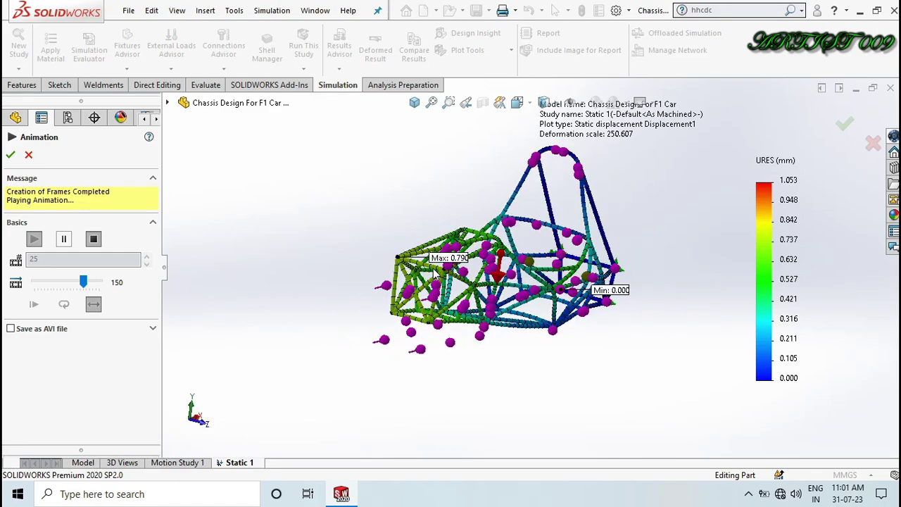
pyautogui.press('Up')
pyautogui.press('Up')
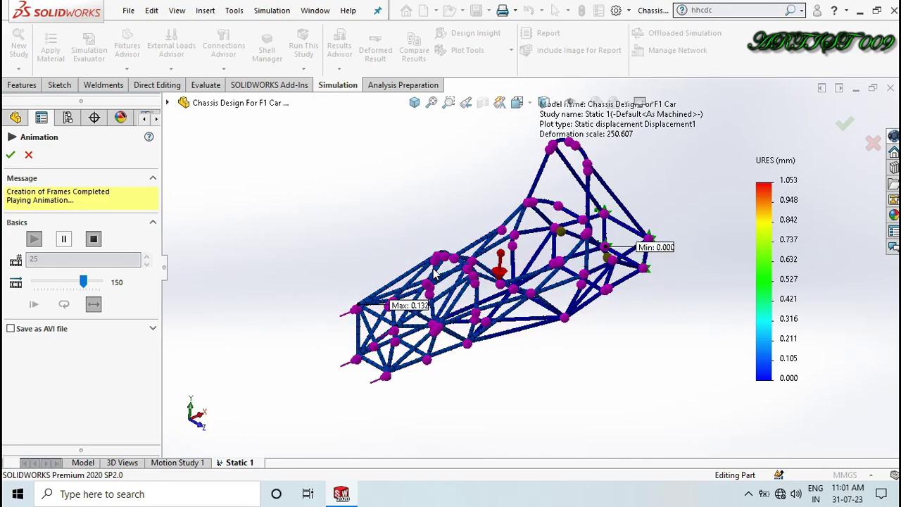
pyautogui.click(10, 155)
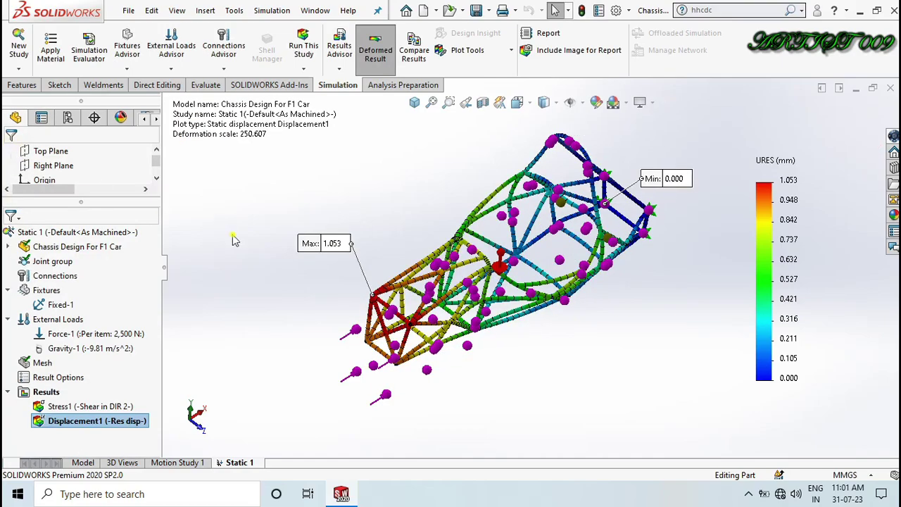
# Copy the Static 1 study to create Static 2 from [Static 1]
pyautogui.rightClick(237, 464)
pyautogui.click(245, 376)
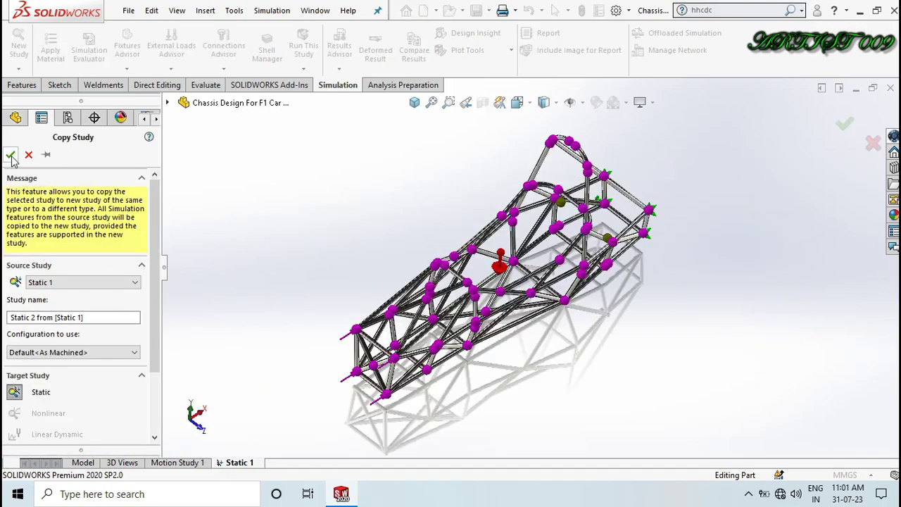
pyautogui.click(11, 155)
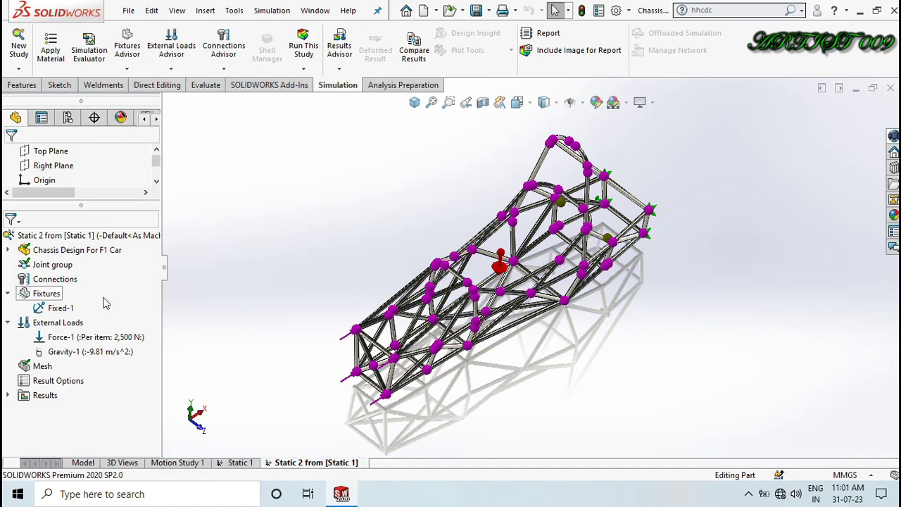
# Delete the Fixed-1 fixture from the copied study and select the Force-1 load
pyautogui.click(60, 308)
pyautogui.press('Delete')
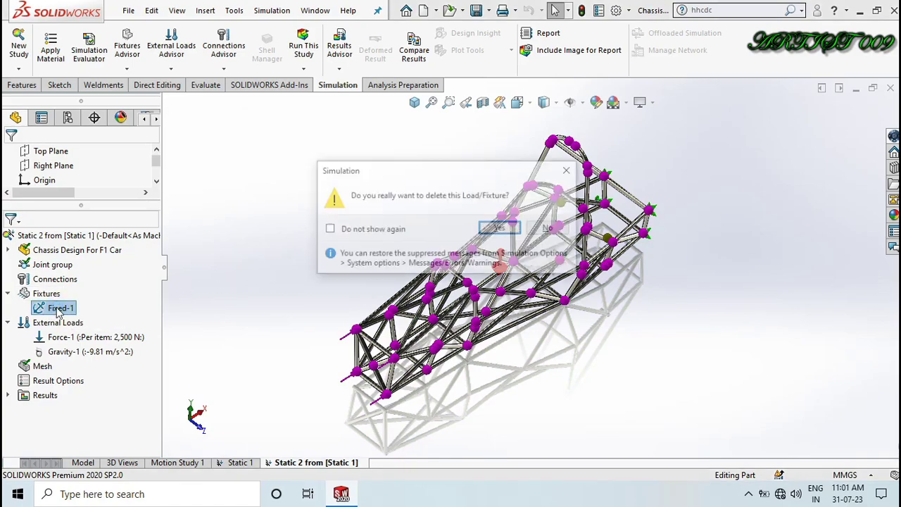
pyautogui.click(511, 234)
pyautogui.click(114, 322)
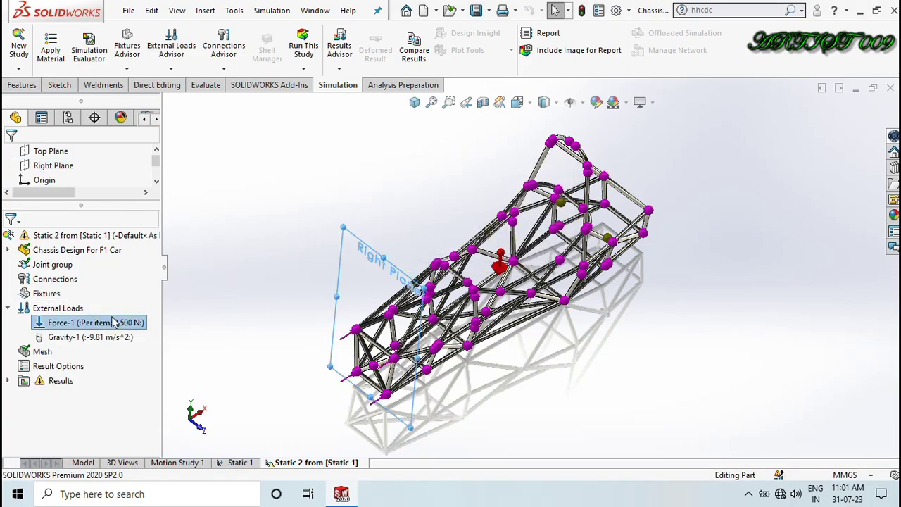
# Edit Force-1 and clear all four of its existing joints
pyautogui.rightClick(114, 321)
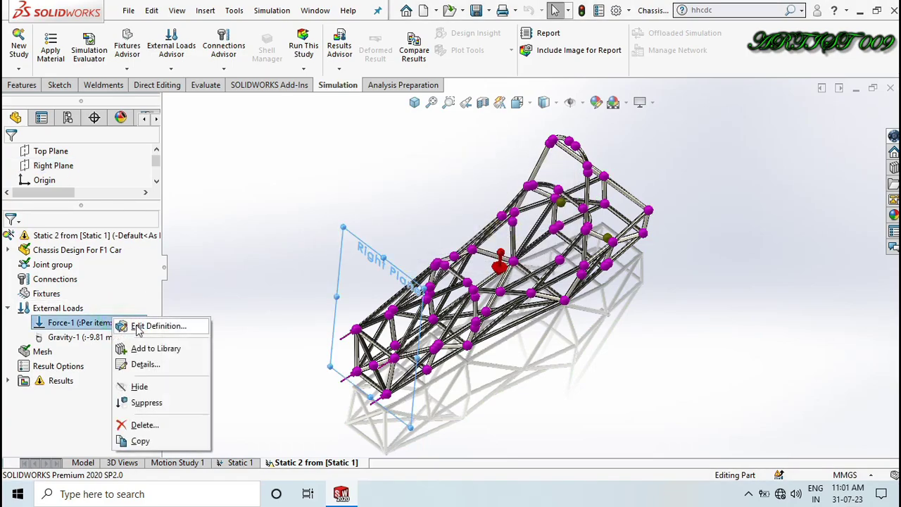
pyautogui.click(131, 323)
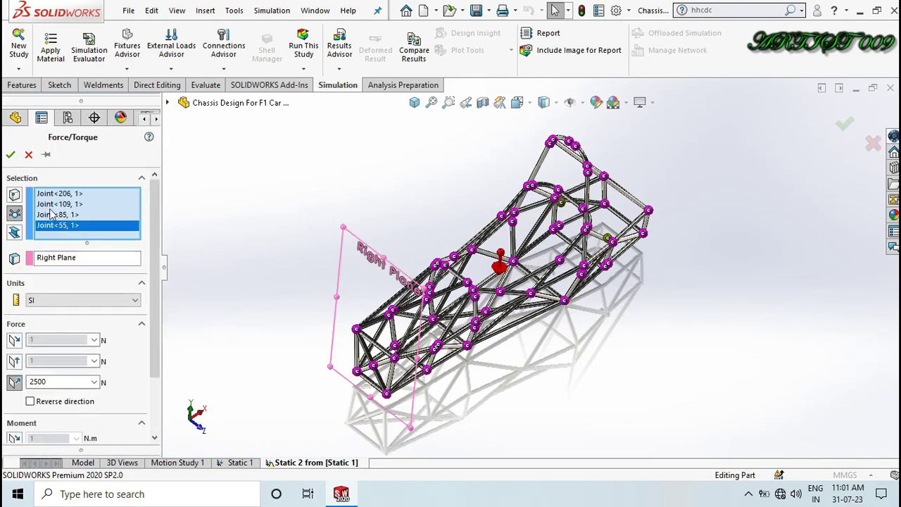
pyautogui.click(84, 211)
pyautogui.rightClick(84, 211)
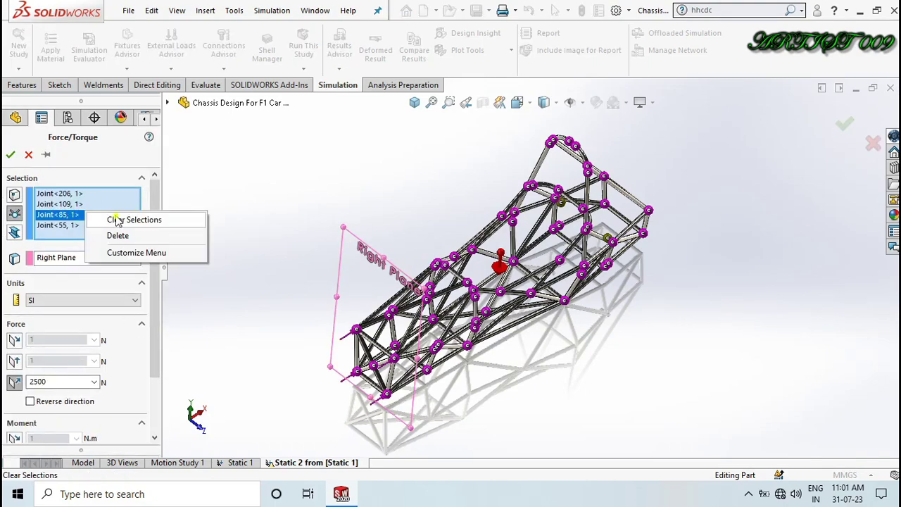
pyautogui.click(117, 217)
# Select four joints at the rear end of the chassis for the force
pyautogui.moveTo(380, 184); pyautogui.dragTo(419, 178, button='middle')
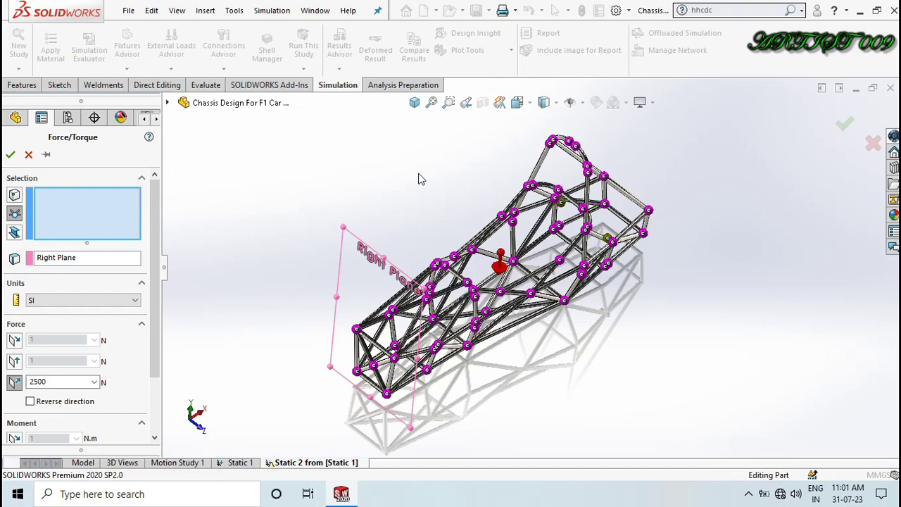
pyautogui.press('Down')
pyautogui.press('Down')
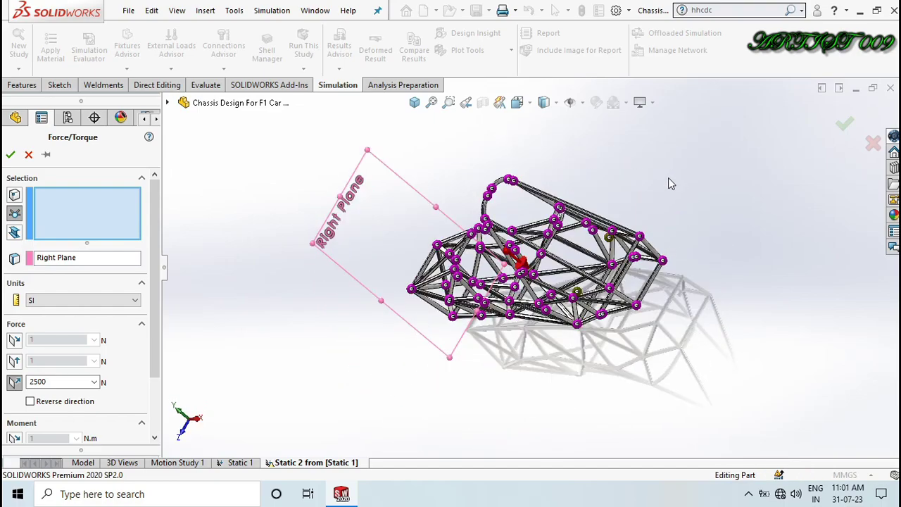
pyautogui.scroll(-5, 642, 274)
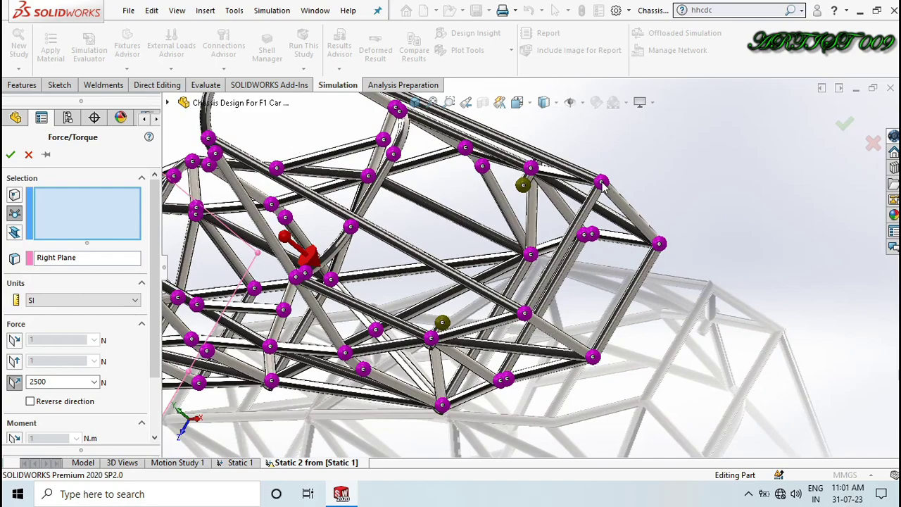
pyautogui.click(602, 183)
pyautogui.click(660, 245)
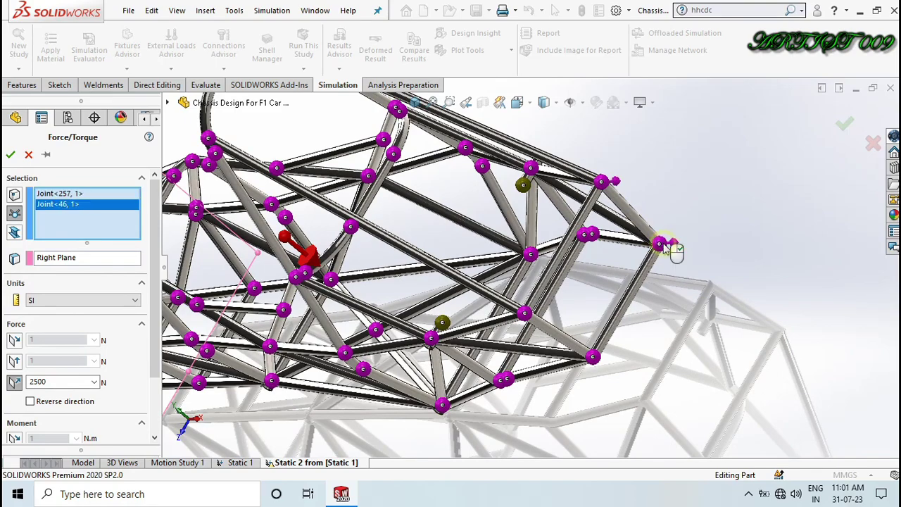
pyautogui.click(525, 314)
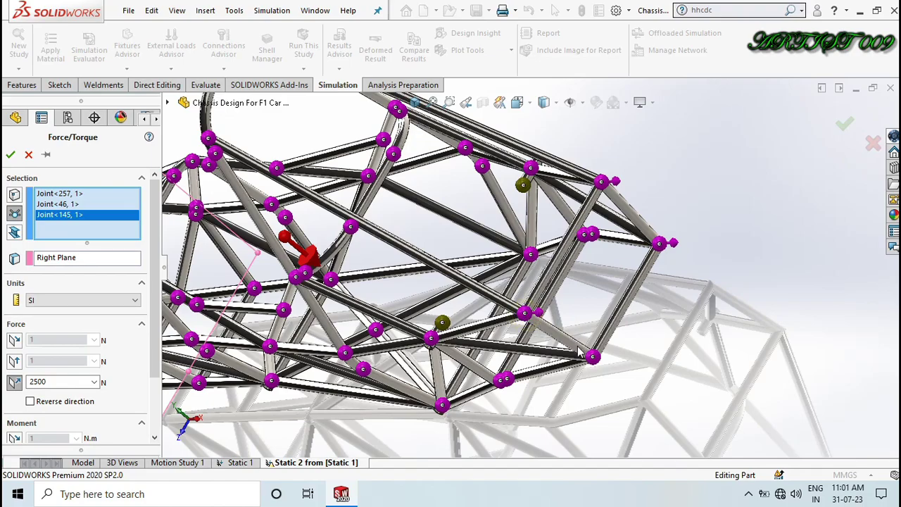
pyautogui.click(593, 358)
# Reverse the 2500 N force normal to the Right Plane and confirm Force-1
pyautogui.scroll(5, 686, 366)
pyautogui.moveTo(690, 369); pyautogui.dragTo(549, 363, button='middle')
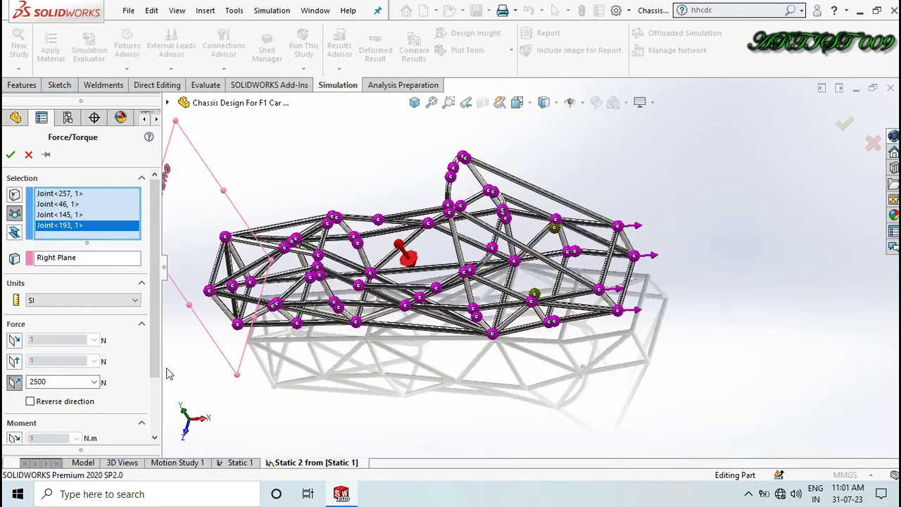
pyautogui.click(30, 401)
pyautogui.click(10, 155)
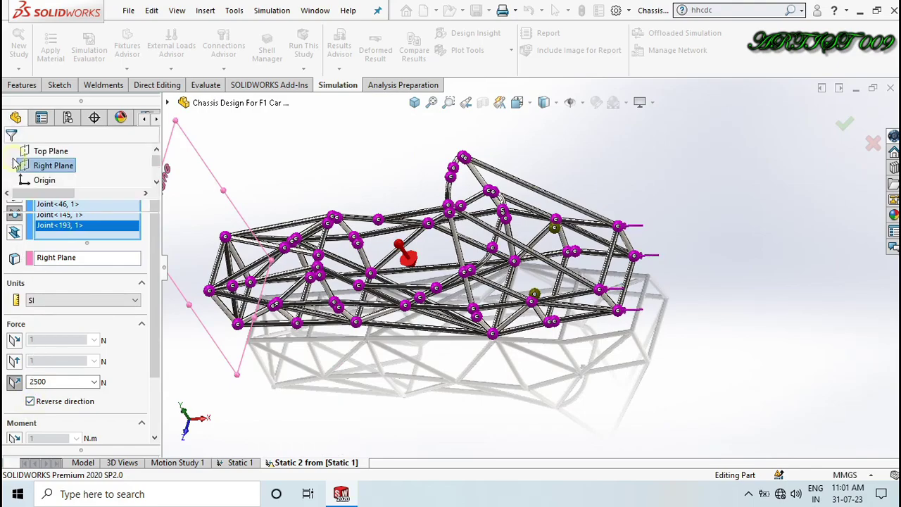
pyautogui.moveTo(291, 164); pyautogui.dragTo(286, 176, button='middle')
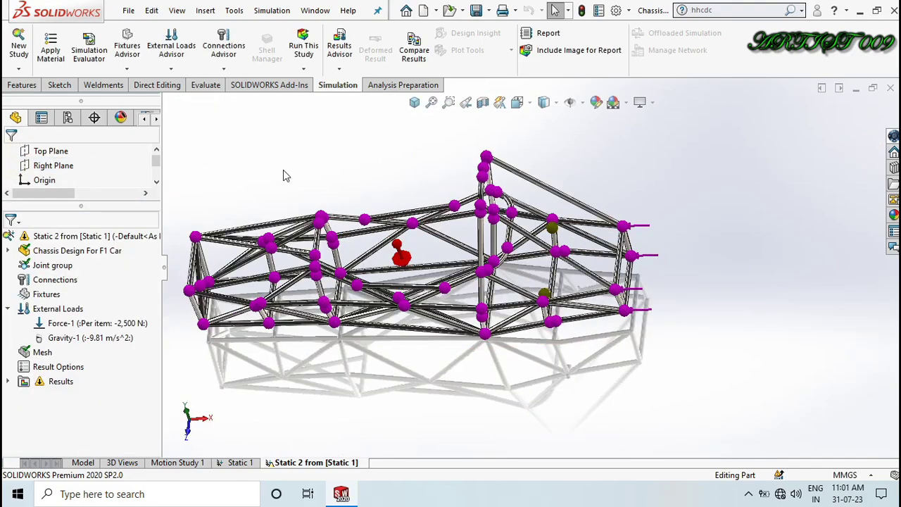
# Add a Fixed Geometry restraint, Fixed-2, on five joints at the chassis front end
pyautogui.rightClick(46, 294)
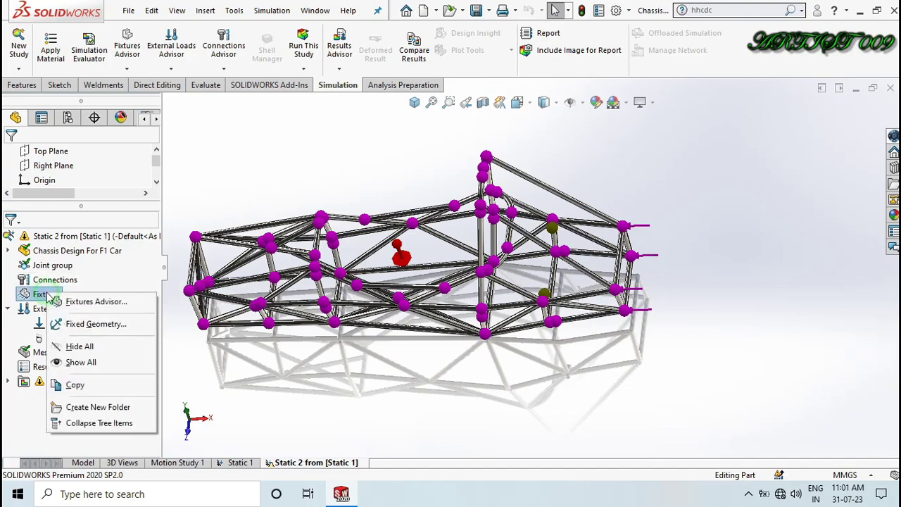
pyautogui.click(89, 324)
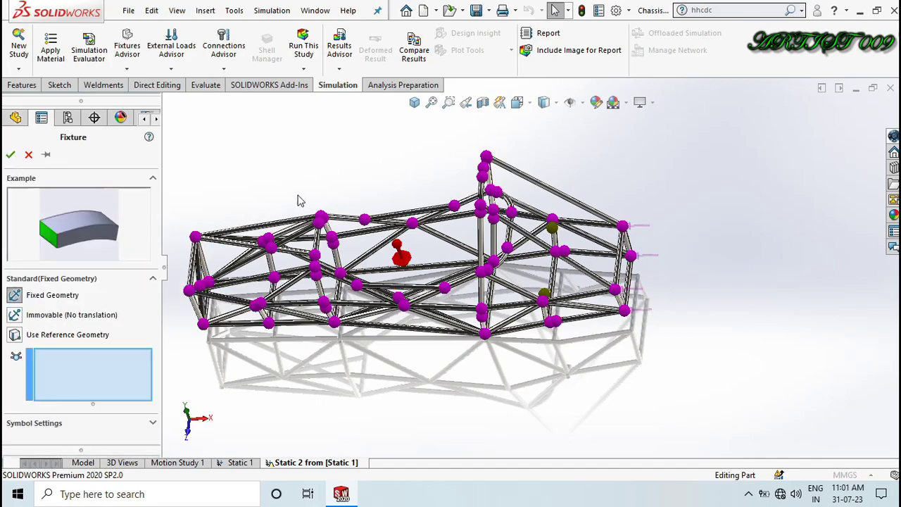
pyautogui.hotkey('ctrl', '7')
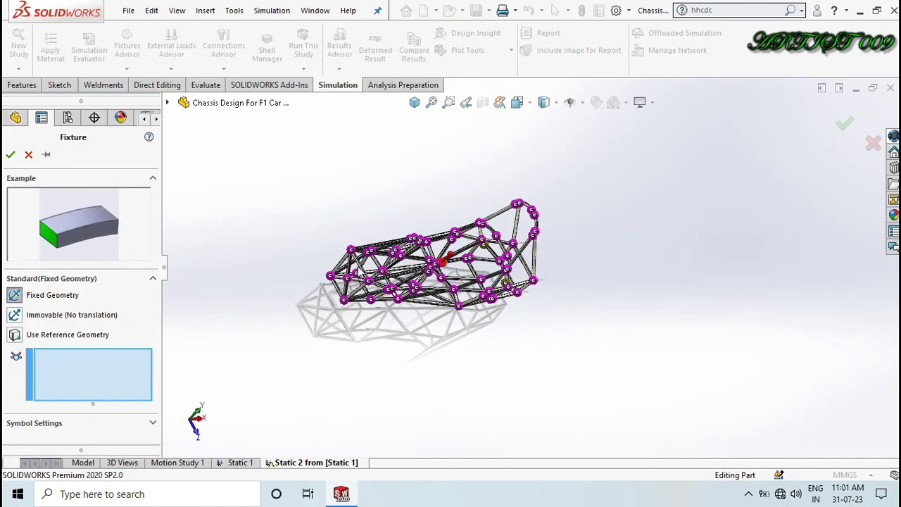
pyautogui.scroll(-5, 362, 273)
pyautogui.click(404, 225)
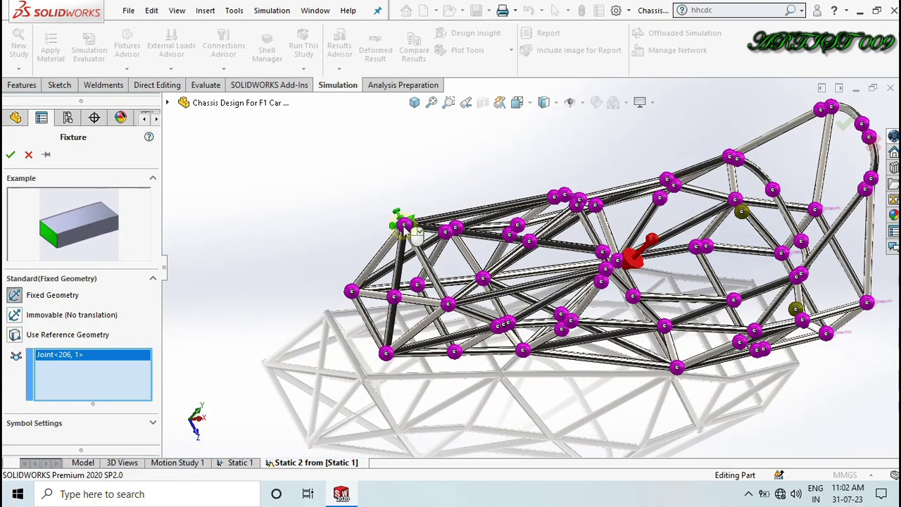
pyautogui.click(393, 296)
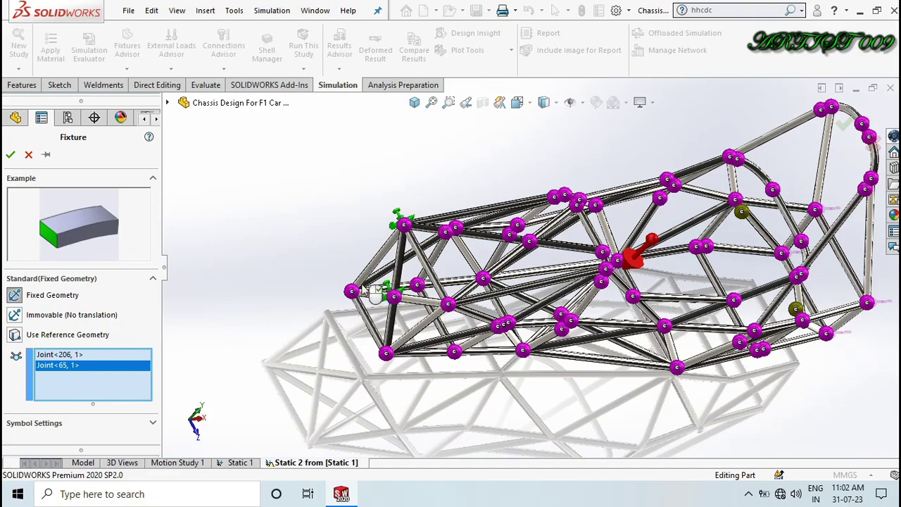
pyautogui.click(350, 291)
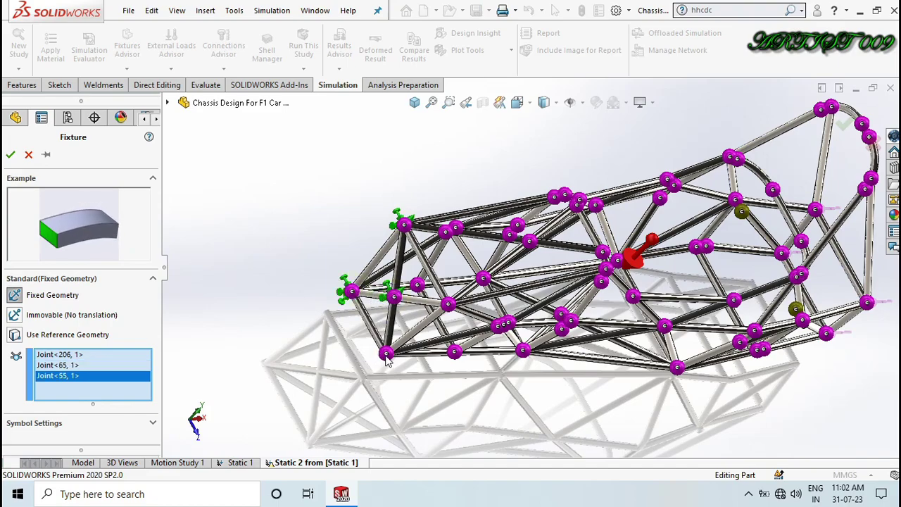
pyautogui.click(387, 354)
pyautogui.click(448, 305)
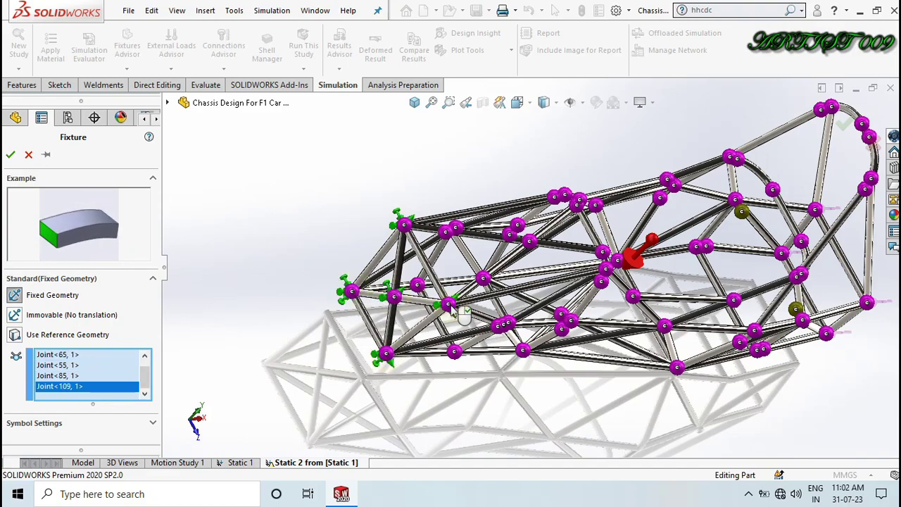
pyautogui.click(10, 154)
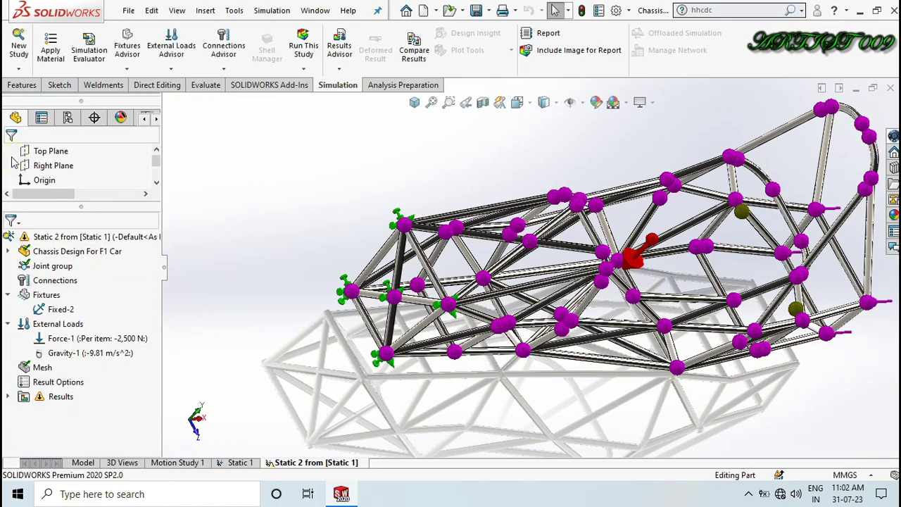
# Run Static 2 from the isometric view, giving Shear in DIR 2 from −4.873 to 11.673 MPa
pyautogui.hotkey('ctrl', '7')
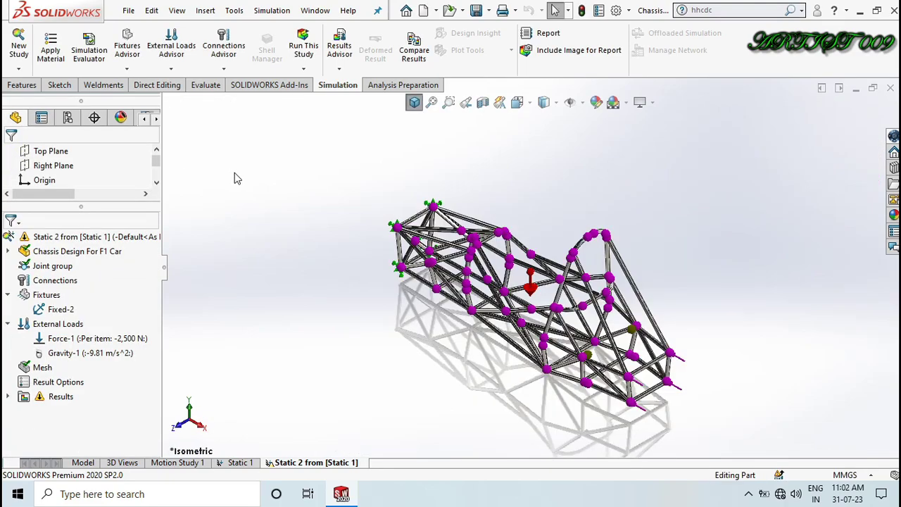
pyautogui.click(312, 45)
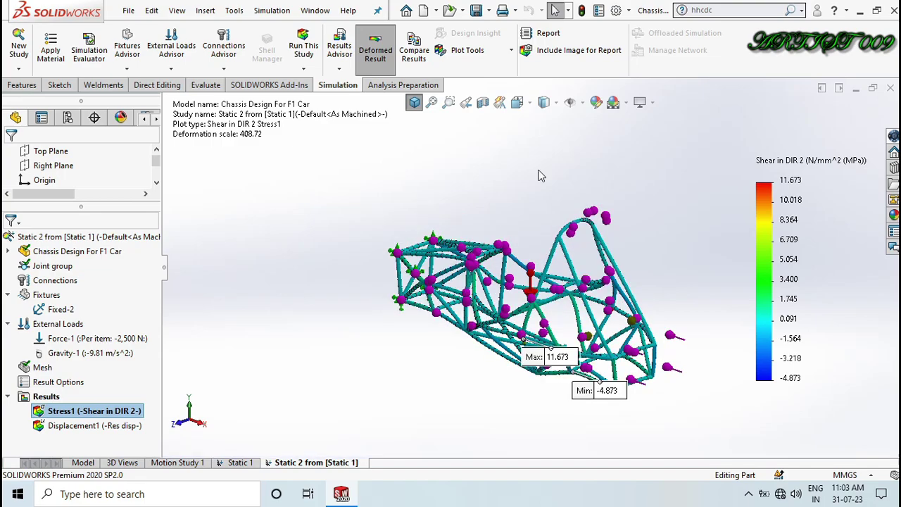
pyautogui.press('Right')
pyautogui.press('Right')
pyautogui.press('Right')
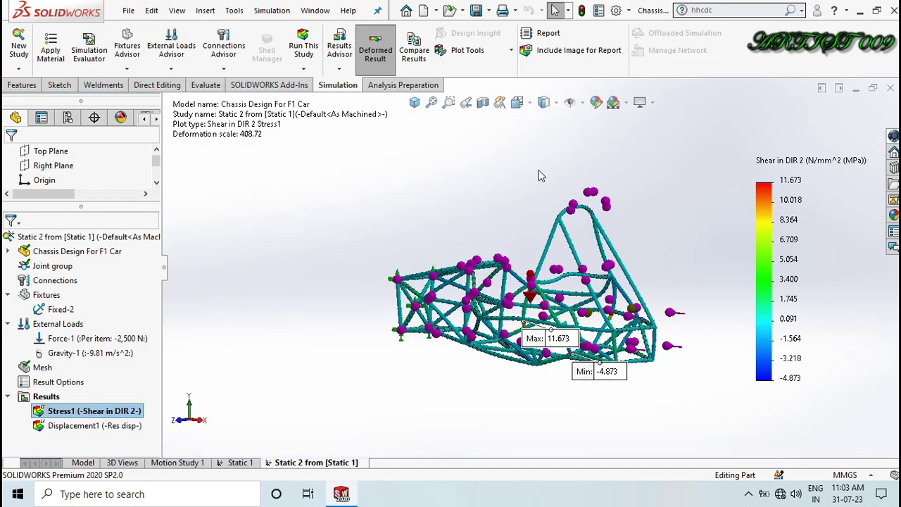
pyautogui.press('Right')
pyautogui.press('Right')
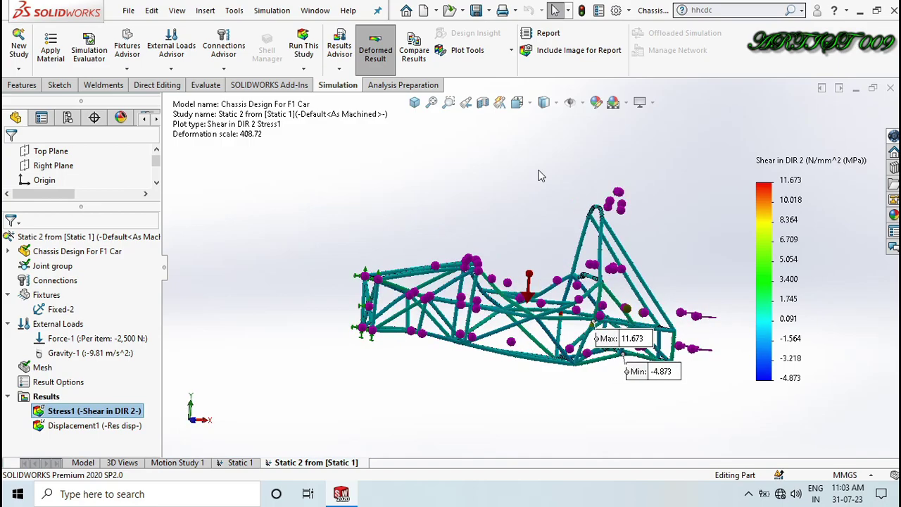
pyautogui.press('Left')
pyautogui.press('Left')
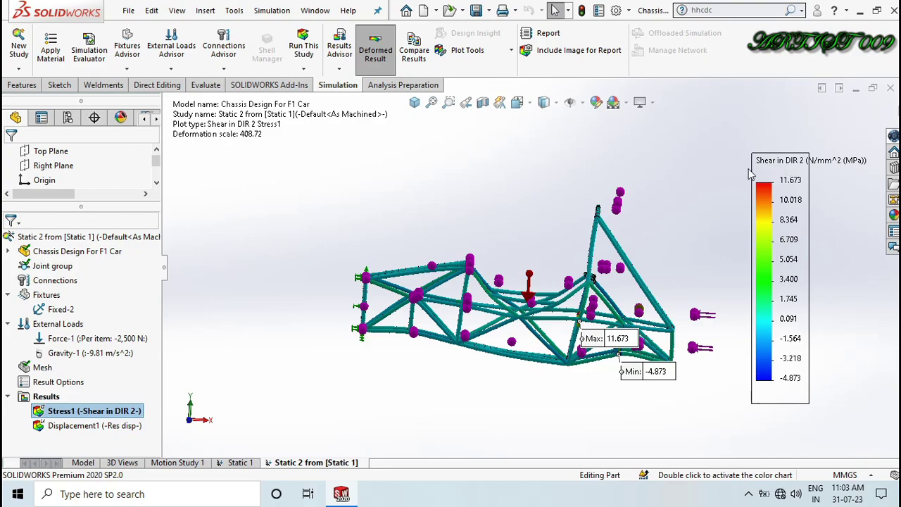
# Edit Stress1 to plot Axial and bending stress, ranging −51.561 to 42.585 MPa
pyautogui.rightClick(80, 411)
pyautogui.click(130, 204)
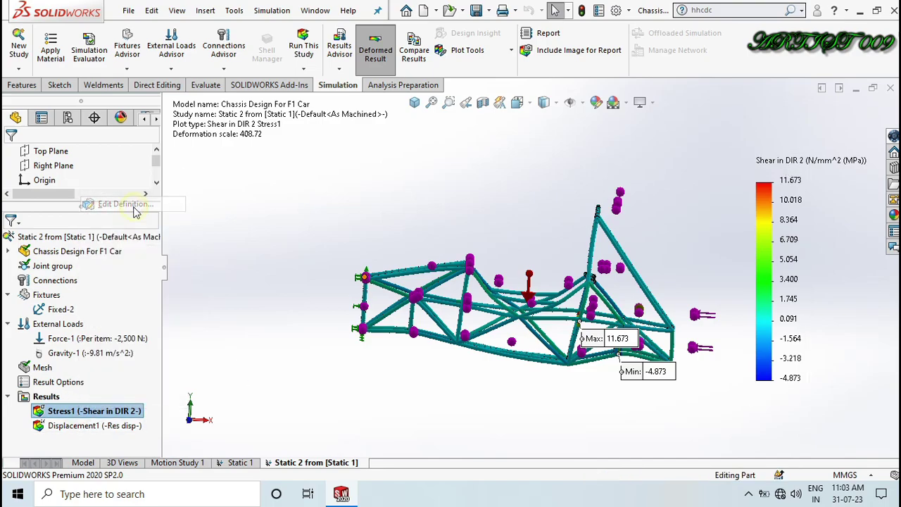
pyautogui.click(71, 258)
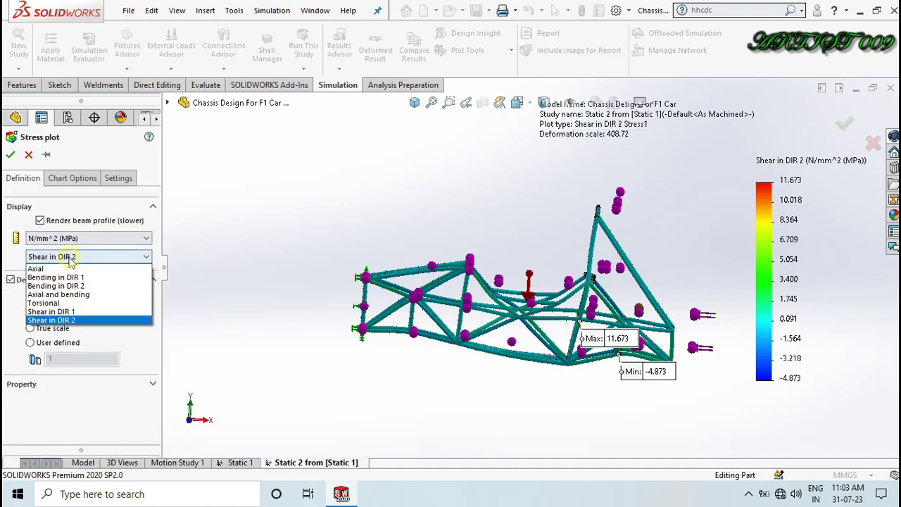
pyautogui.click(72, 299)
pyautogui.click(10, 154)
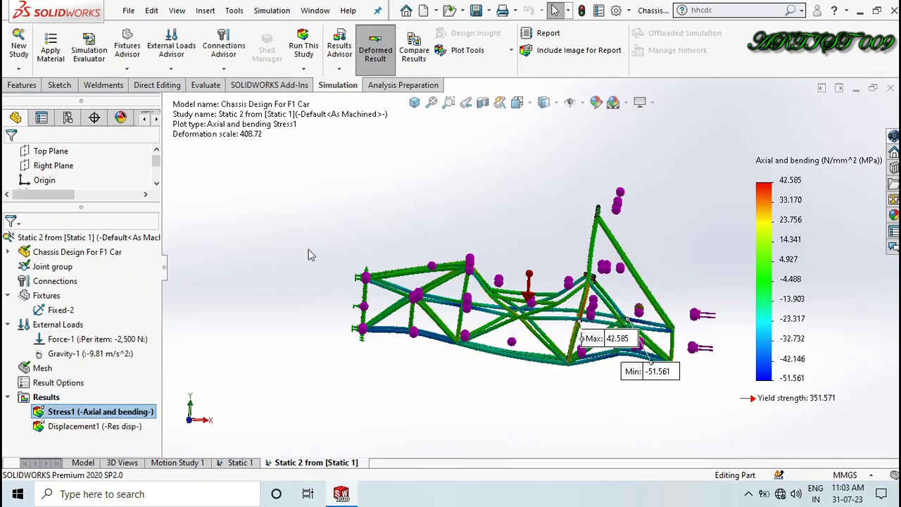
pyautogui.press('Left')
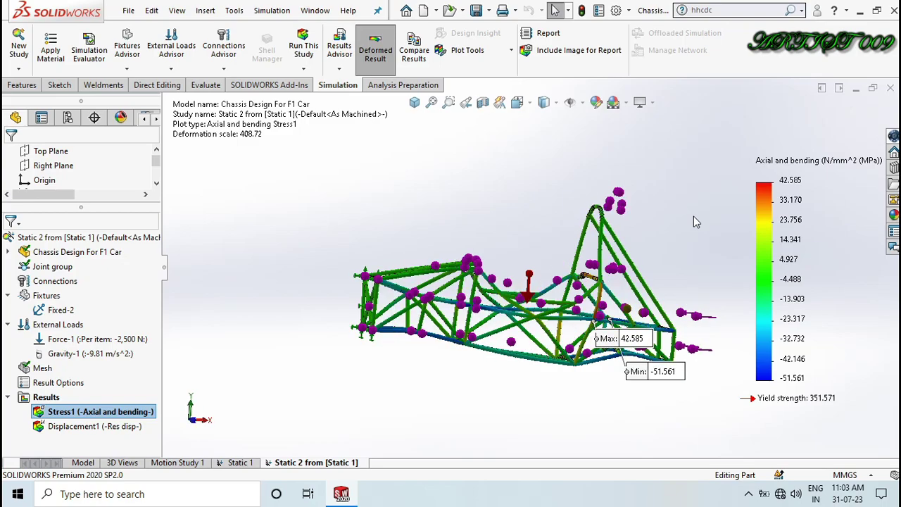
pyautogui.moveTo(724, 150); pyautogui.dragTo(840, 200)
pyautogui.press('Left')
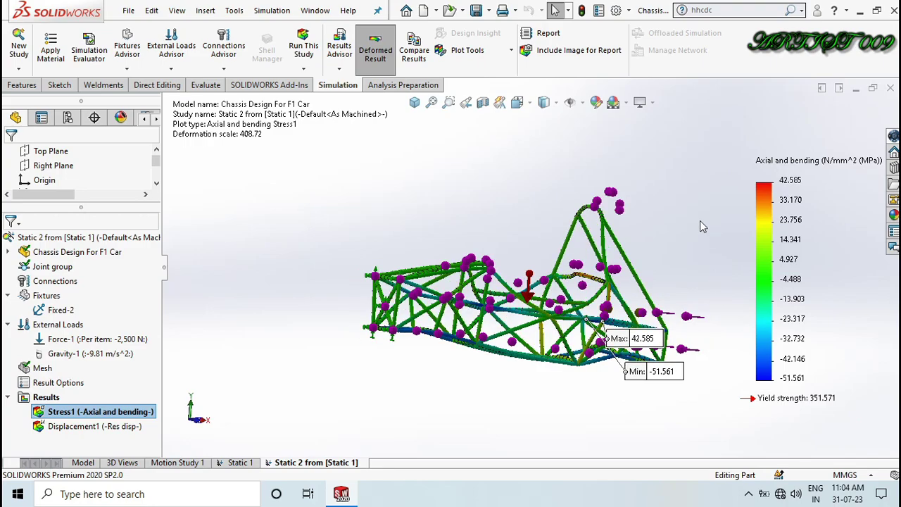
pyautogui.press('Left')
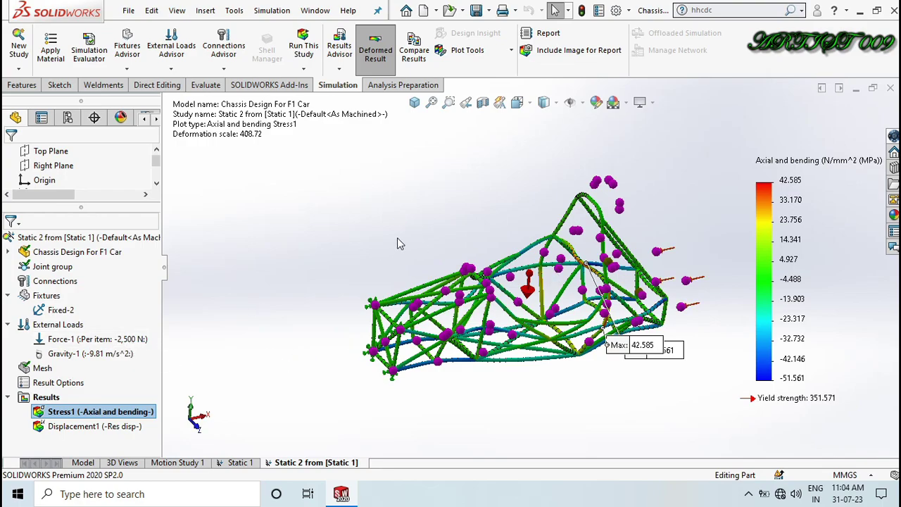
pyautogui.press('Left')
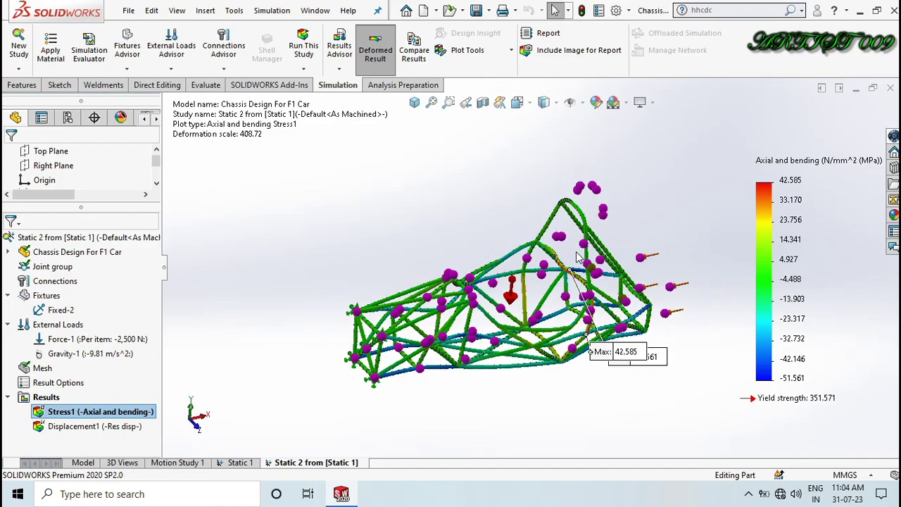
pyautogui.moveTo(576, 256); pyautogui.dragTo(548, 269, button='middle')
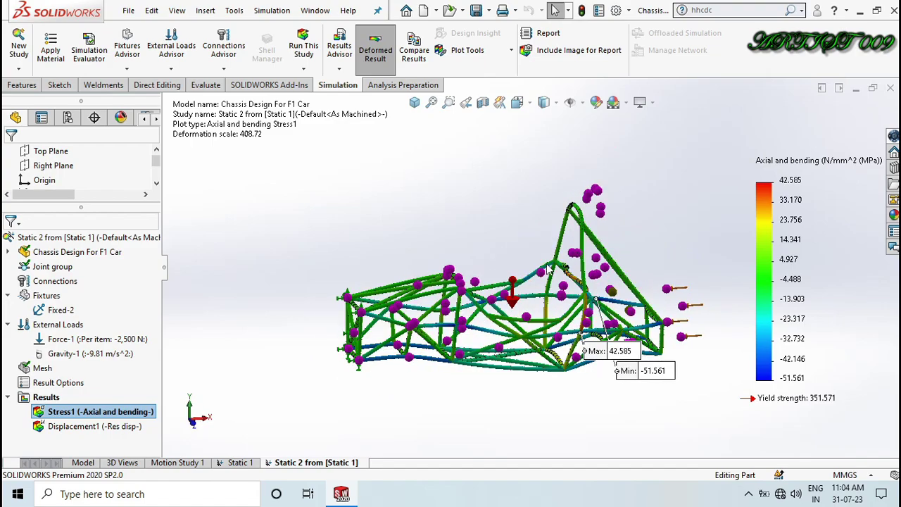
# Show Static 2's Displacement1 plot (max 0.602 mm) with the Max label beside the peak tube
pyautogui.click(76, 425)
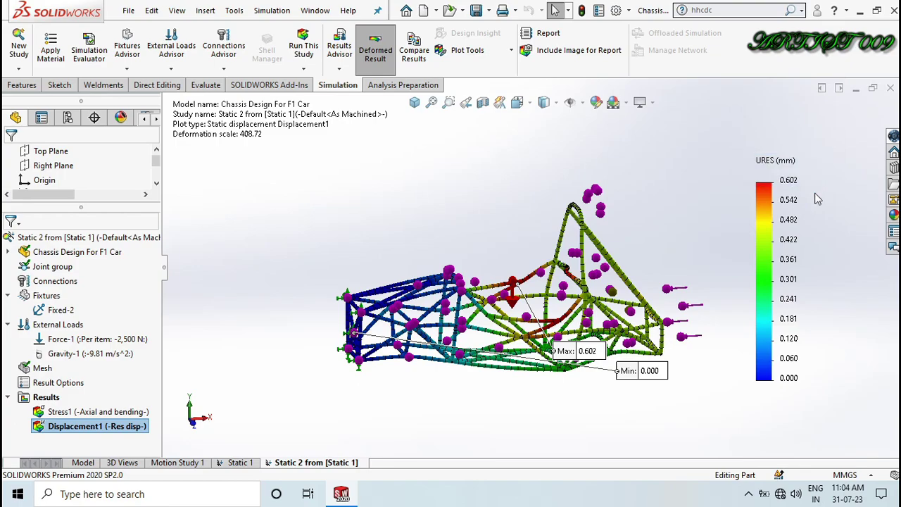
pyautogui.moveTo(590, 183); pyautogui.dragTo(592, 198, button='middle')
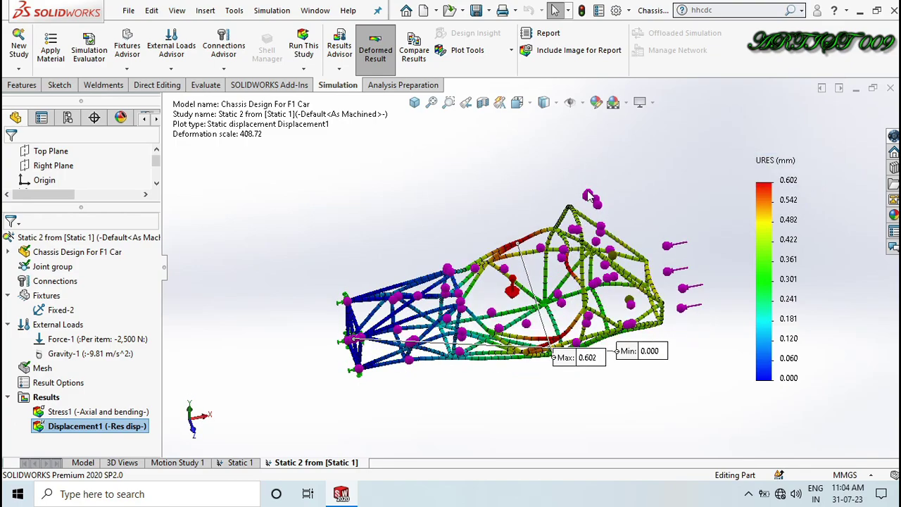
pyautogui.moveTo(563, 356); pyautogui.dragTo(427, 207)
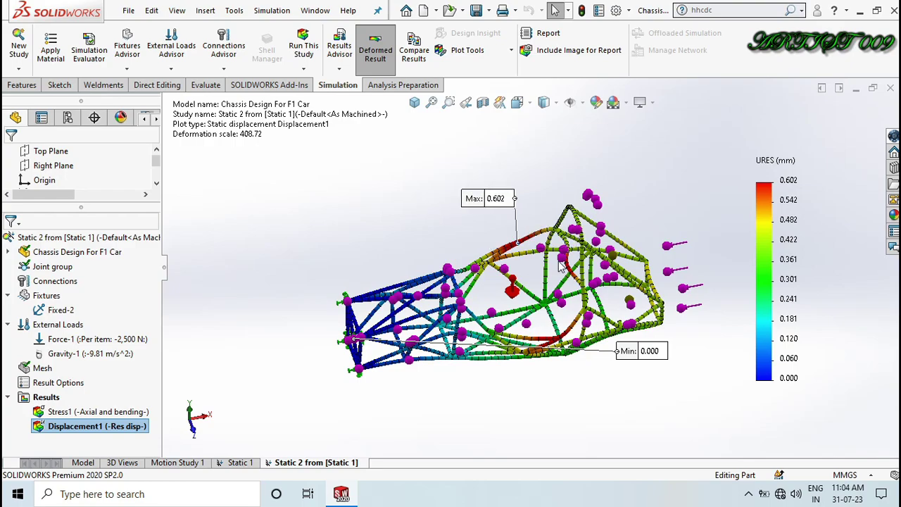
pyautogui.scroll(-2, 524, 255)
pyautogui.scroll(-3, 525, 254)
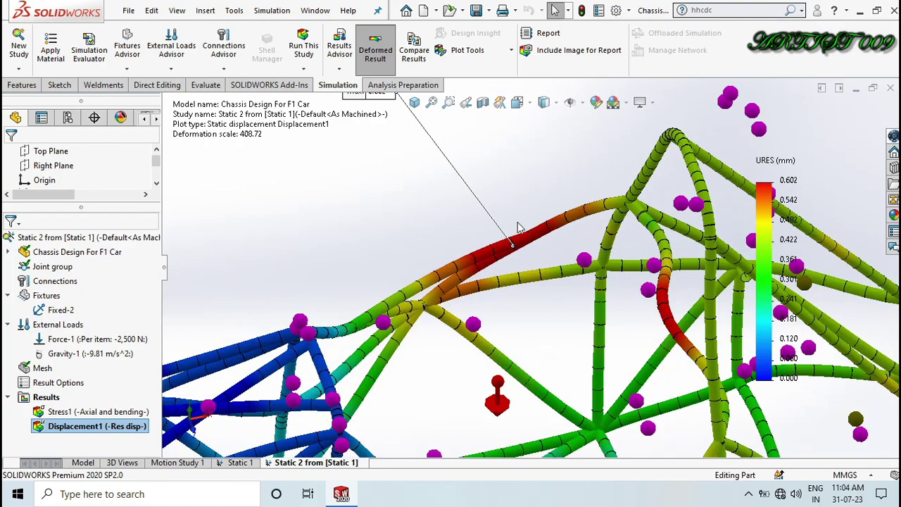
pyautogui.scroll(5, 525, 247)
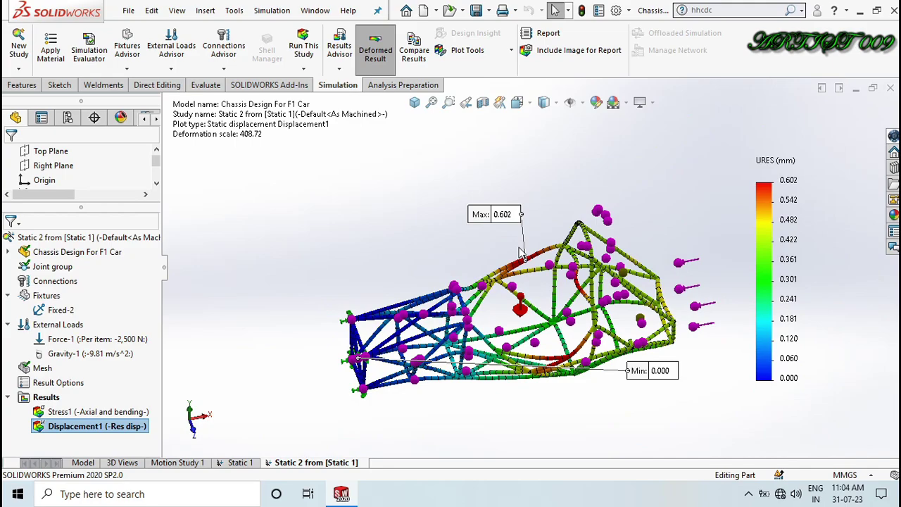
# Move the Min label to the lower-left end and view the whole chassis from the Front
pyautogui.moveTo(654, 371); pyautogui.dragTo(328, 384)
pyautogui.scroll(-4, 373, 380)
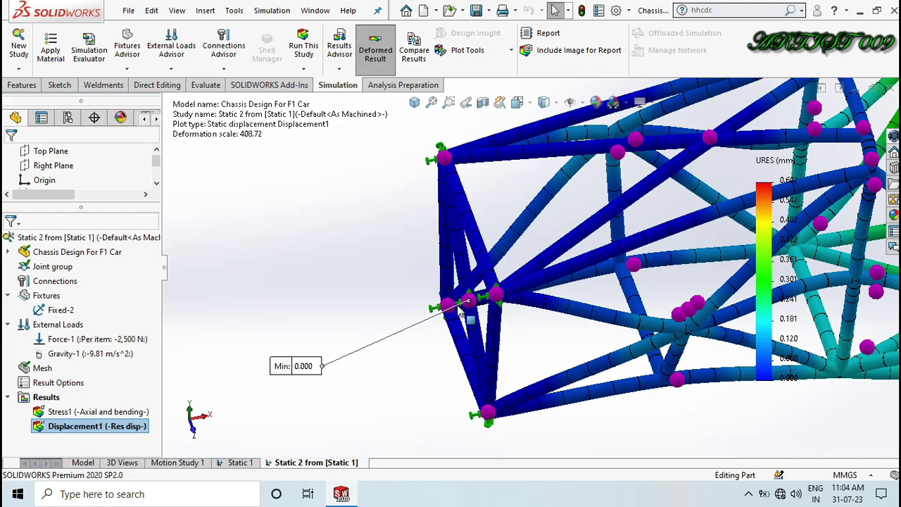
pyautogui.scroll(2, 457, 309)
pyautogui.scroll(2, 458, 309)
pyautogui.scroll(2, 612, 236)
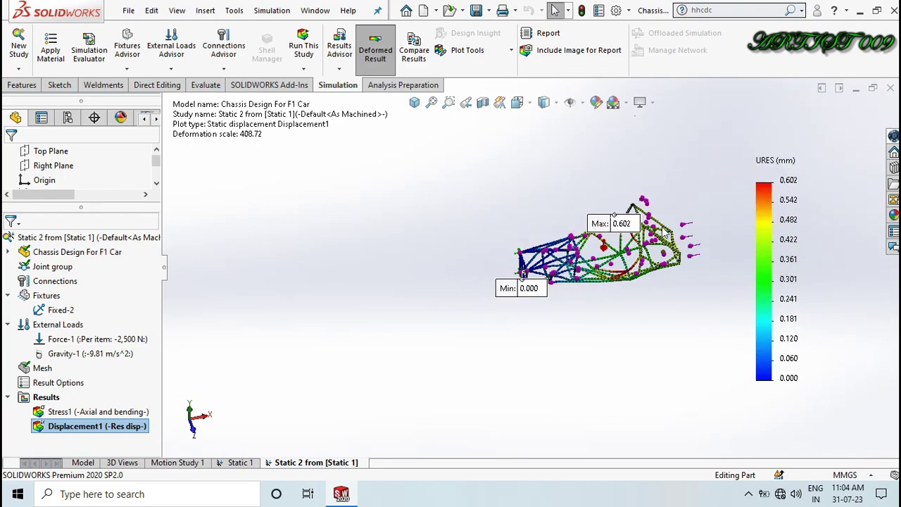
pyautogui.scroll(-5, 612, 236)
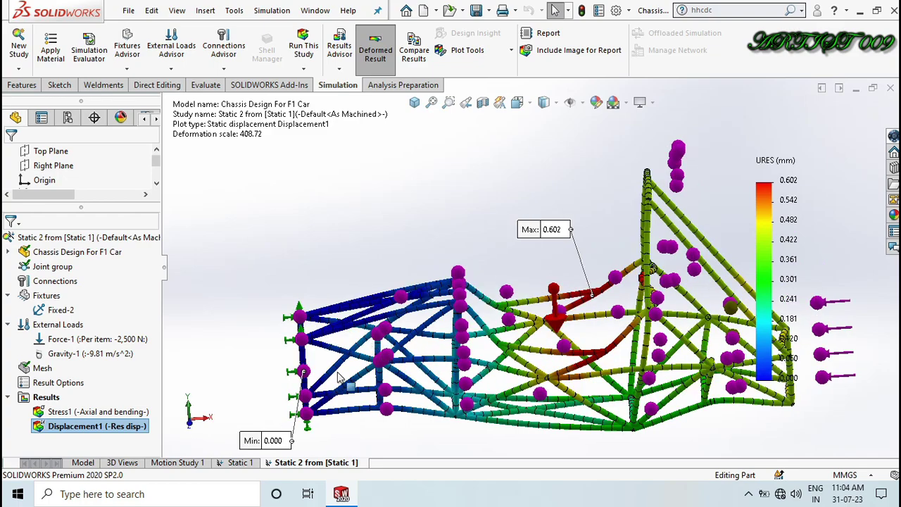
pyautogui.click(191, 426)
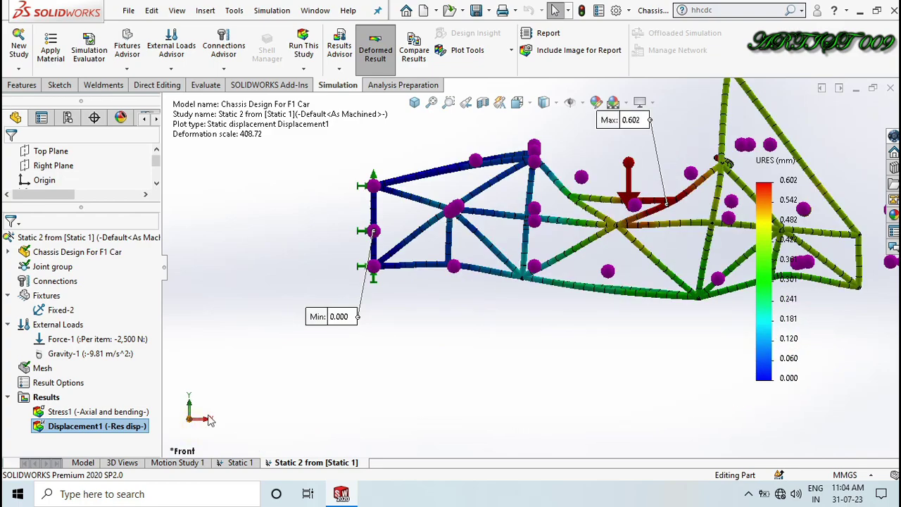
pyautogui.scroll(3, 554, 299)
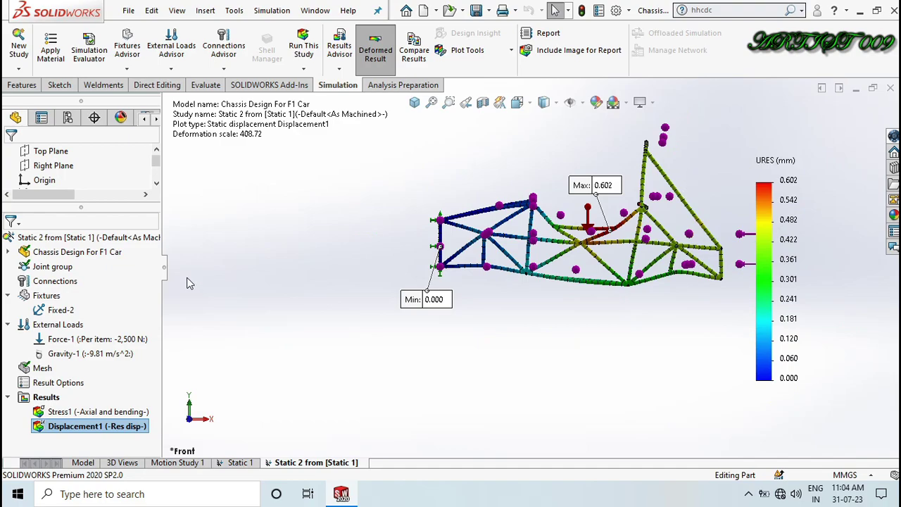
# Play the Static 2 Displacement1 deformation animation, then close it to return to the 0.602 mm plot
pyautogui.rightClick(99, 430)
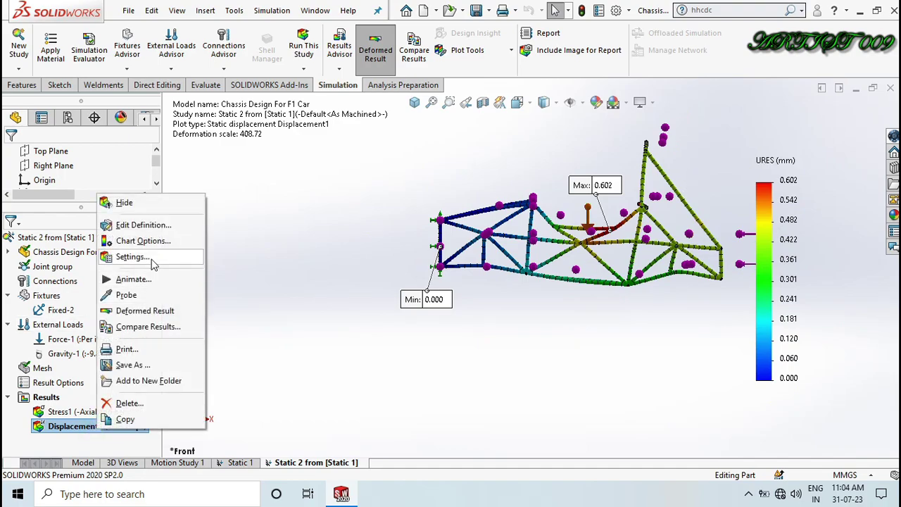
pyautogui.click(152, 279)
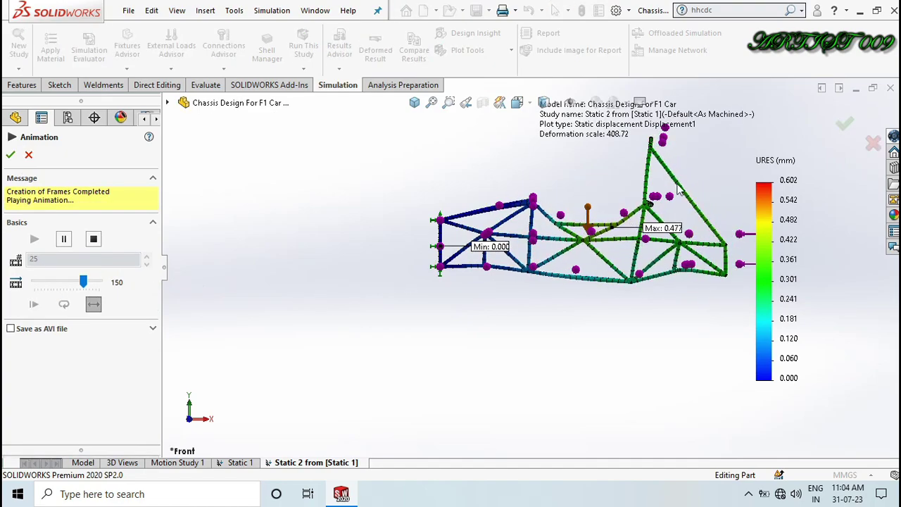
pyautogui.scroll(-3, 650, 209)
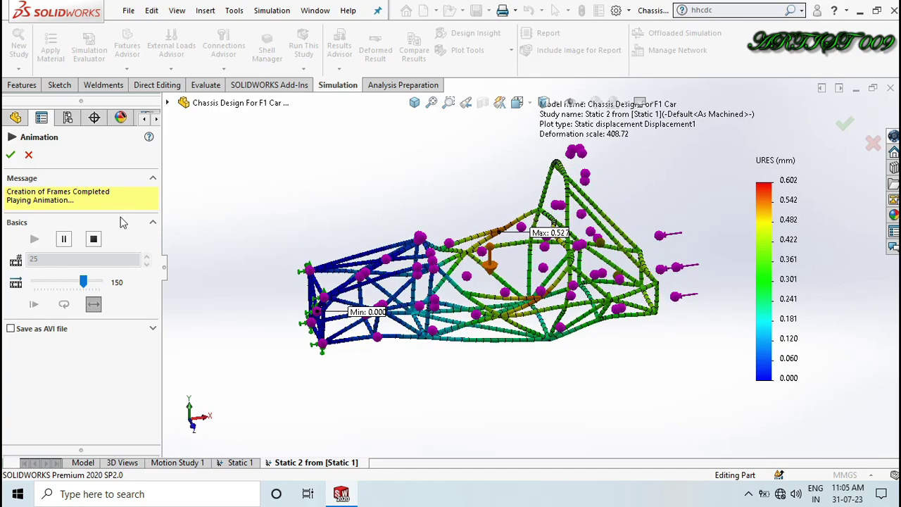
pyautogui.click(10, 154)
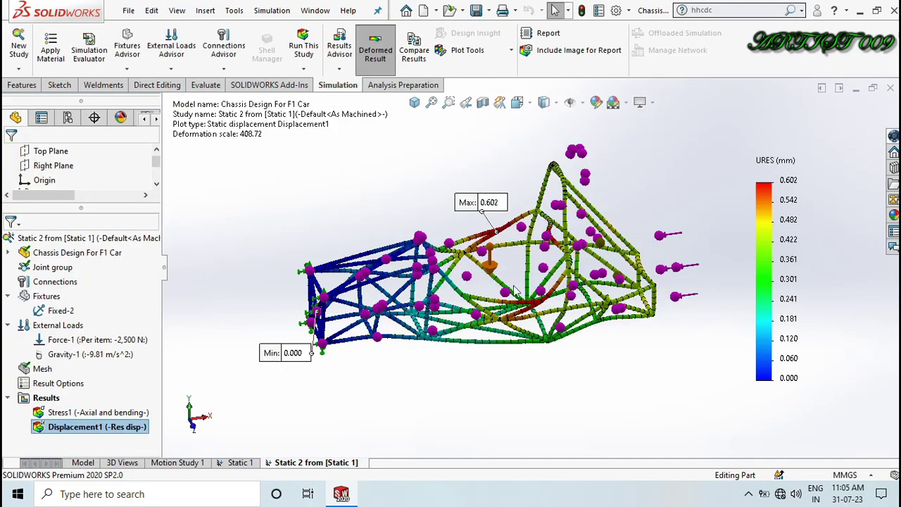
pyautogui.scroll(-2, 653, 266)
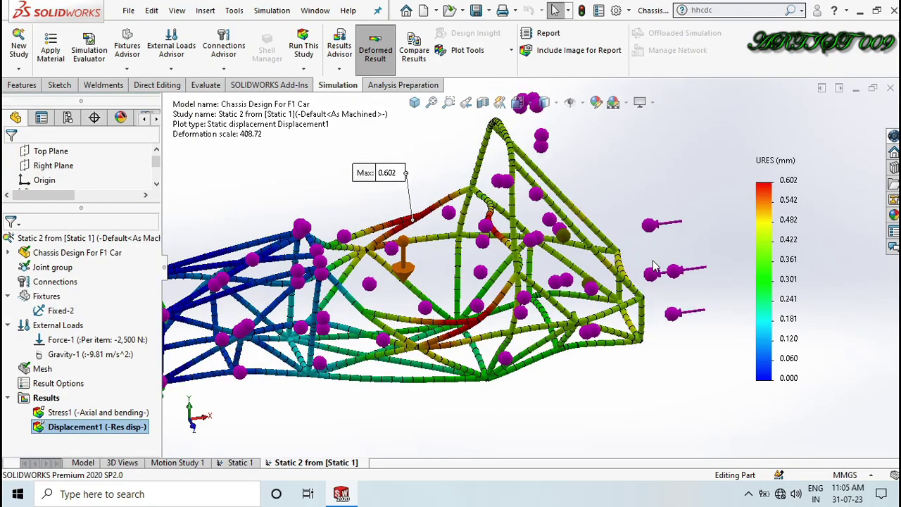
pyautogui.scroll(2, 653, 266)
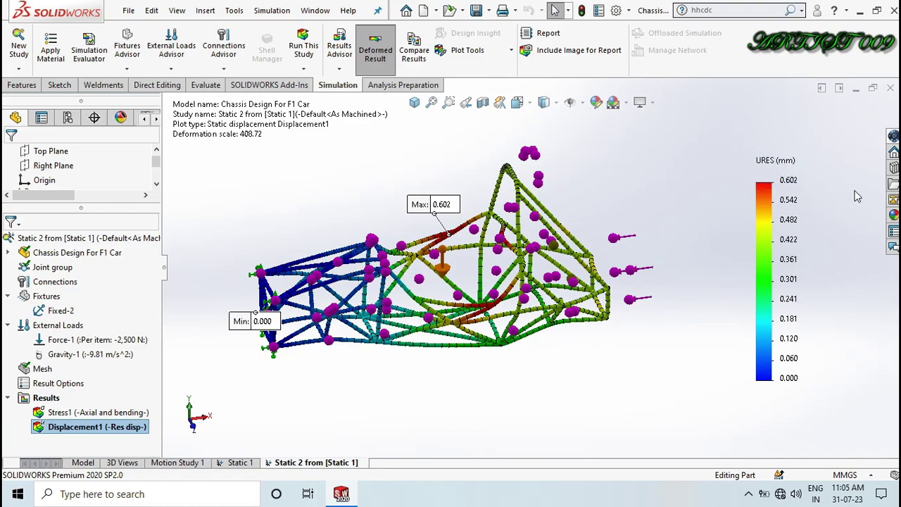
# Show the Static 1 Displacement1 plot (max 1.053 mm), move its Max label aside, rotate to inspect, then return to Static 2
pyautogui.click(237, 462)
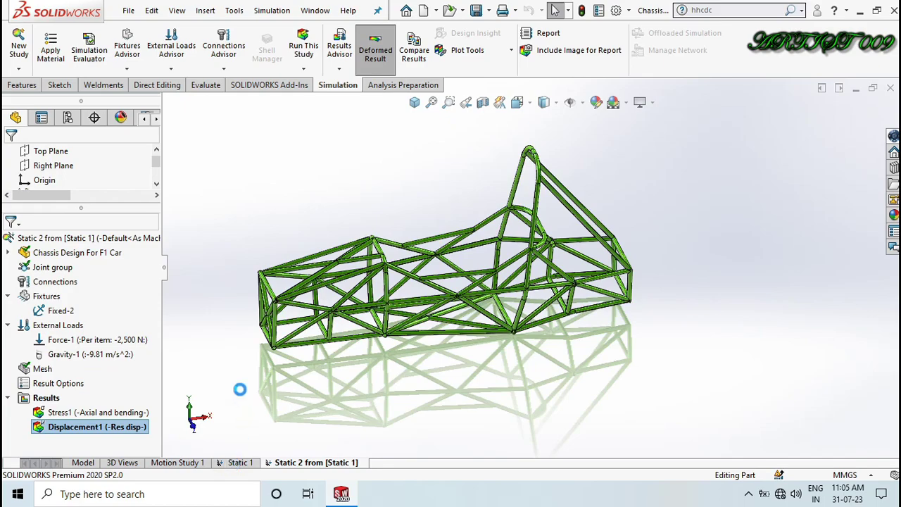
pyautogui.doubleClick(109, 414)
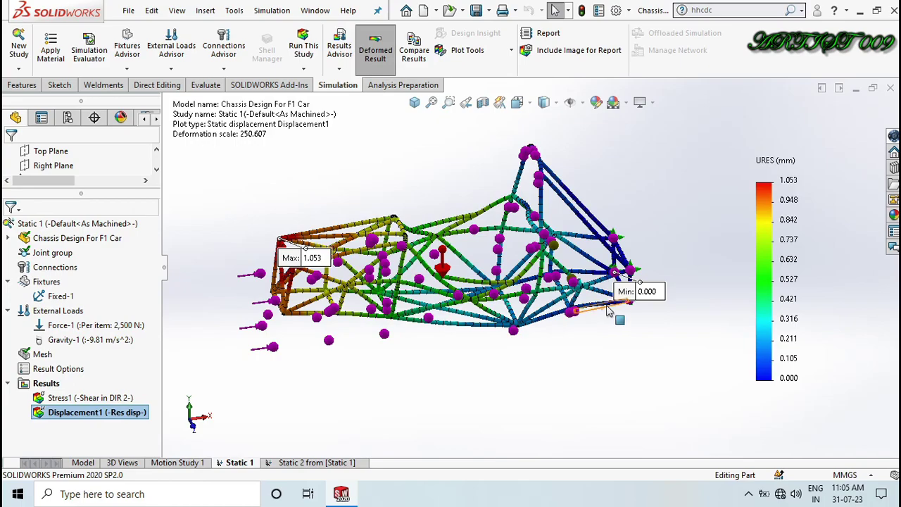
pyautogui.moveTo(725, 156); pyautogui.dragTo(839, 196)
pyautogui.press('Left')
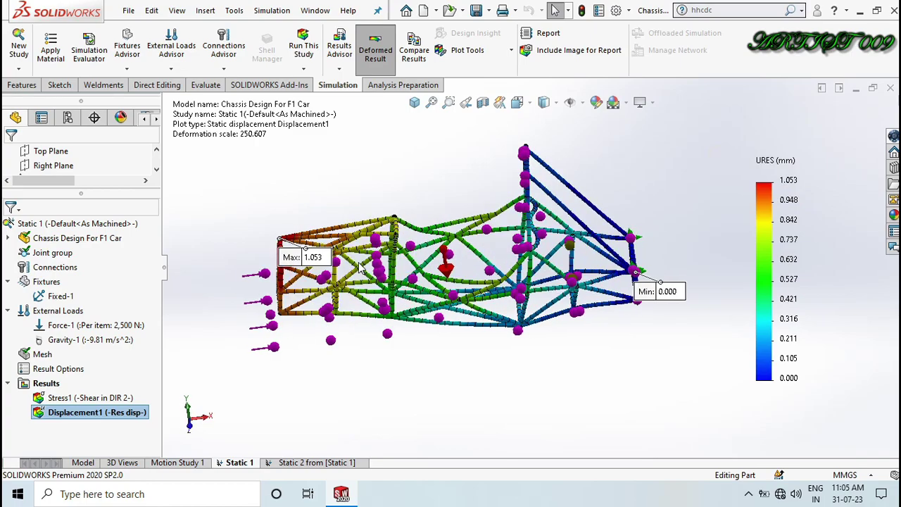
pyautogui.press('Left')
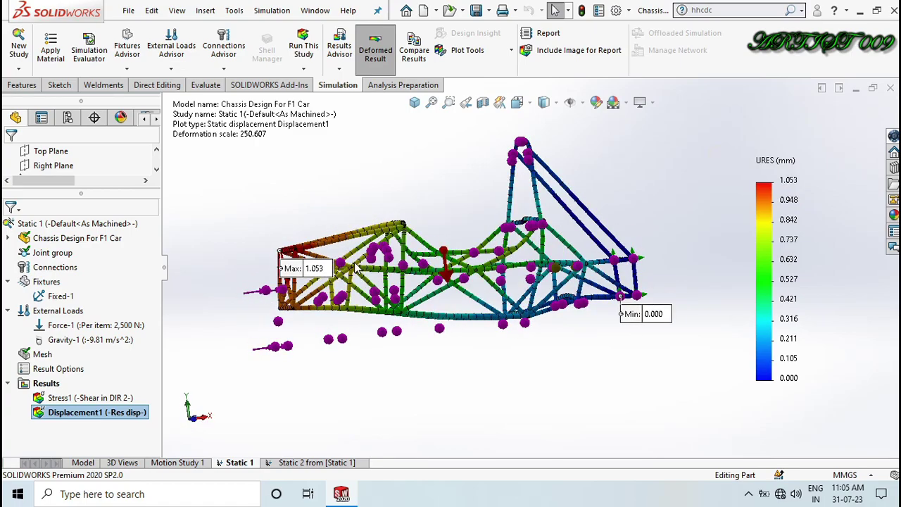
pyautogui.moveTo(313, 269); pyautogui.dragTo(227, 232)
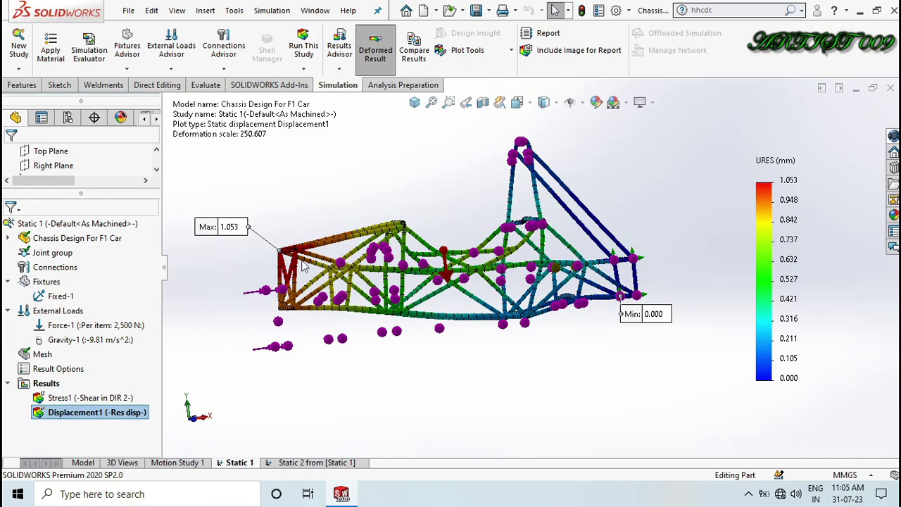
pyautogui.scroll(-3, 305, 271)
pyautogui.press('Left')
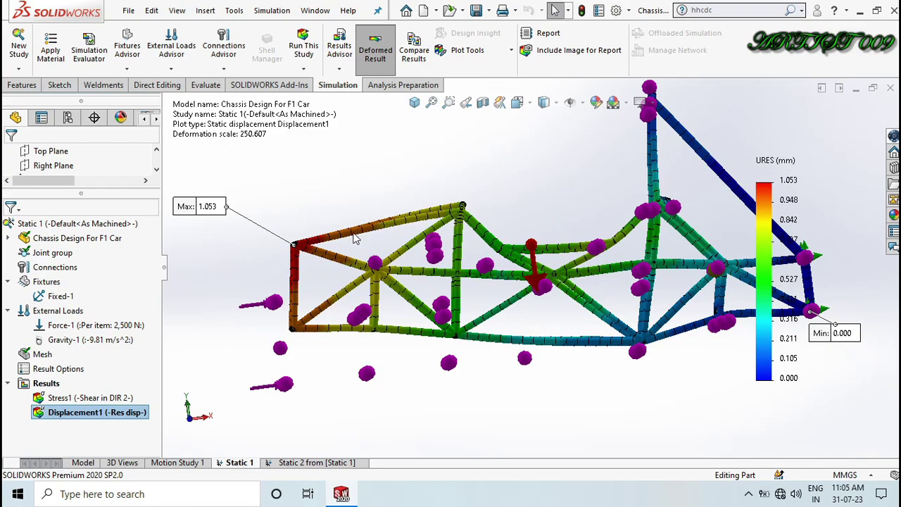
pyautogui.press('Up')
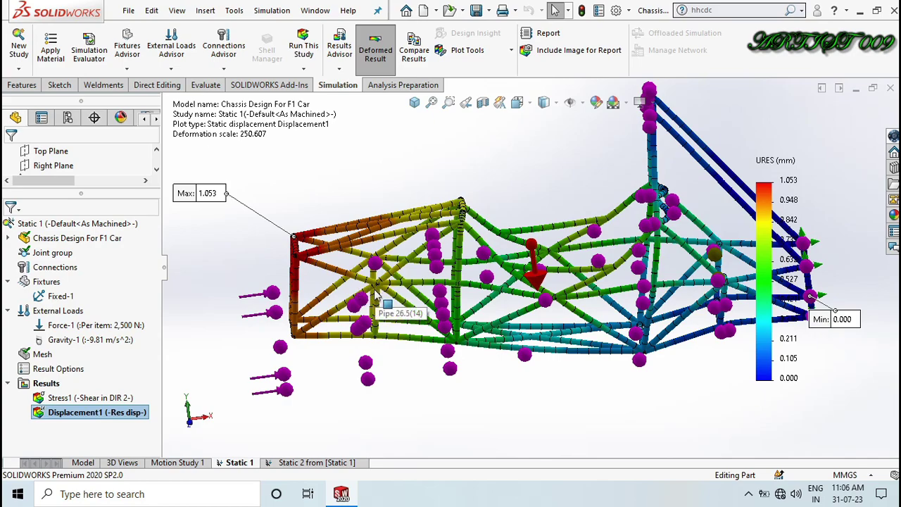
pyautogui.click(334, 463)
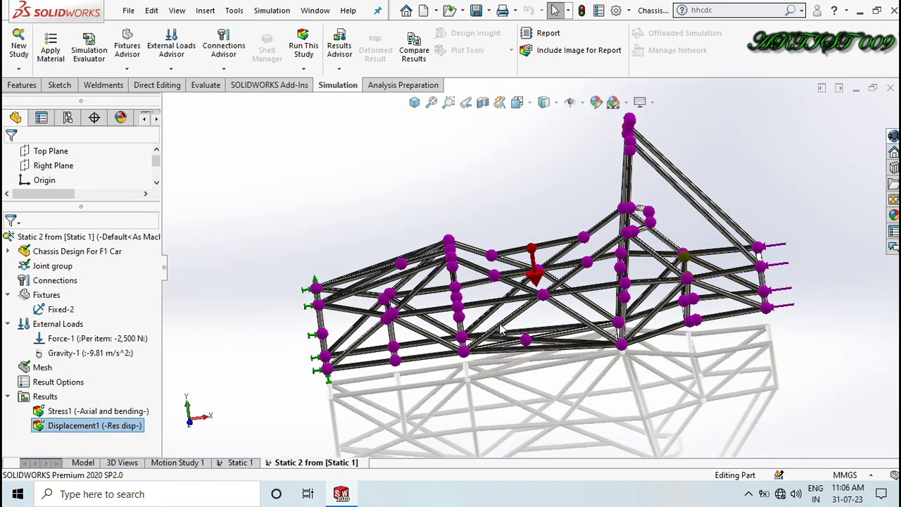
# Reorient the Static 2 chassis to an isometric view fitted to the window
pyautogui.hotkey('ctrl', '1')
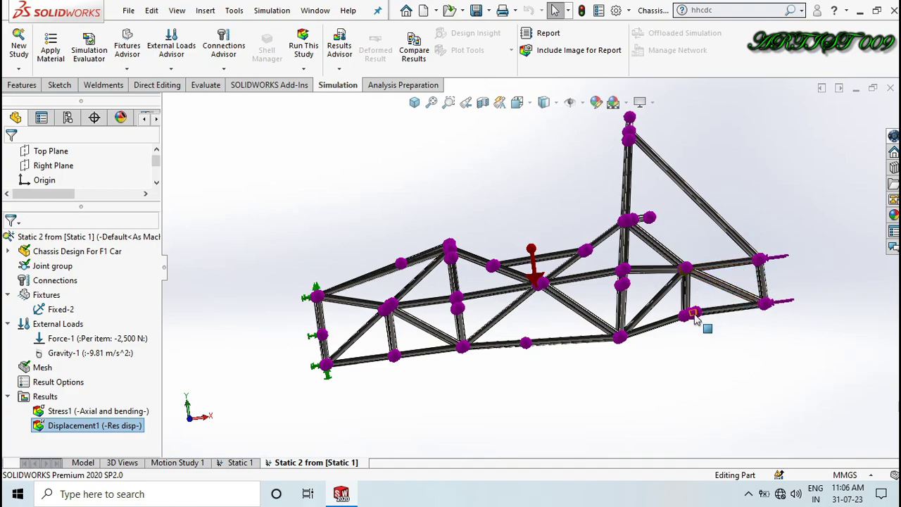
pyautogui.hotkey('ctrl', '7')
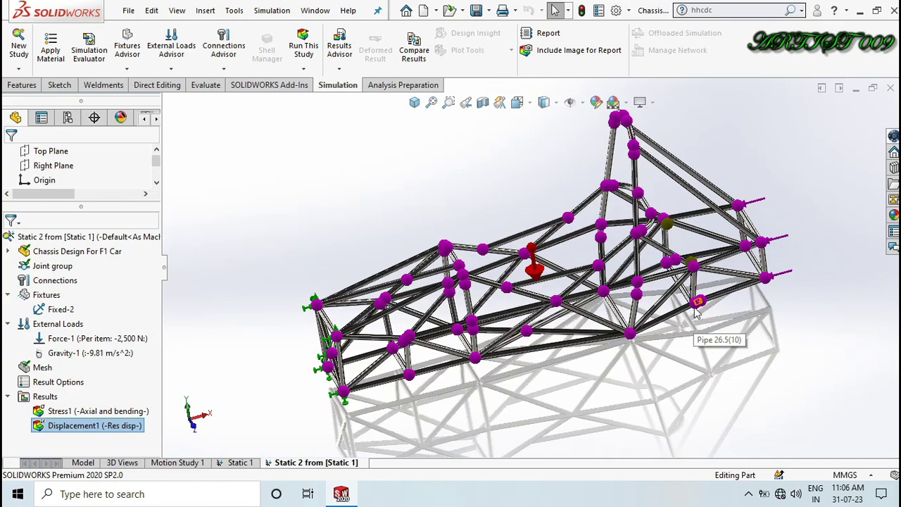
pyautogui.scroll(-4, 697, 310)
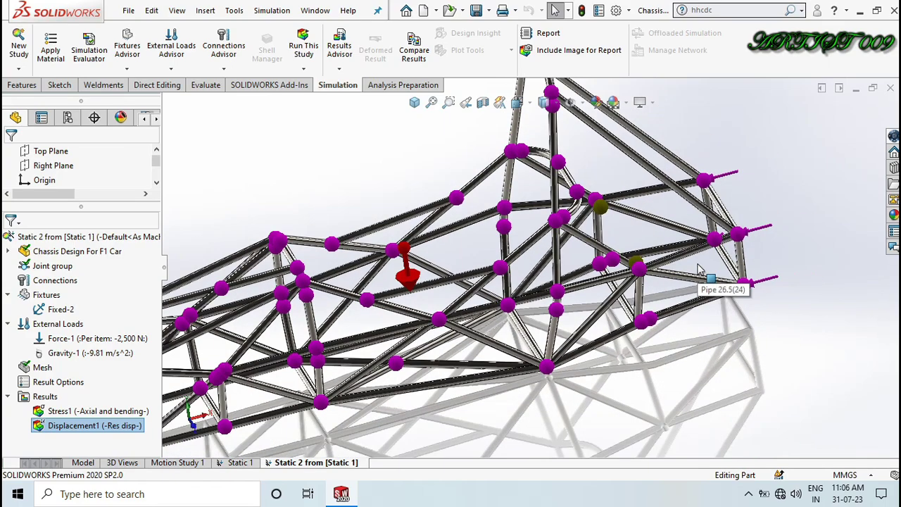
pyautogui.press('f')
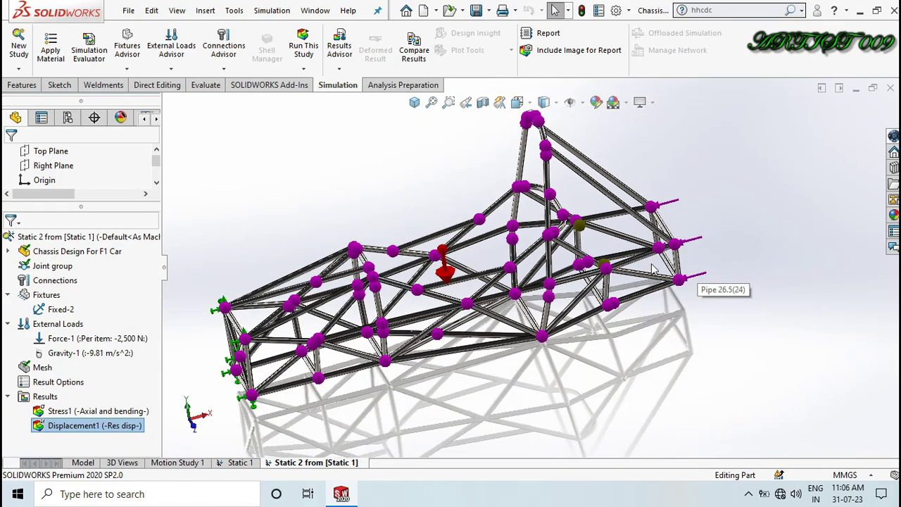
# Show the Static 2 Displacement1 plot and move its 0.602 mm Max label up-left, clear of the frame
pyautogui.doubleClick(100, 427)
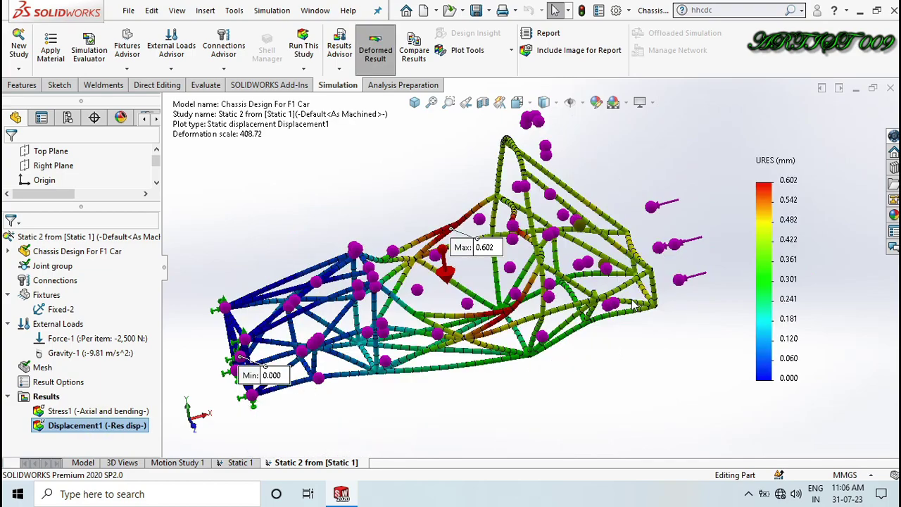
pyautogui.moveTo(633, 303); pyautogui.dragTo(497, 242, button='middle')
pyautogui.moveTo(489, 263); pyautogui.dragTo(426, 195)
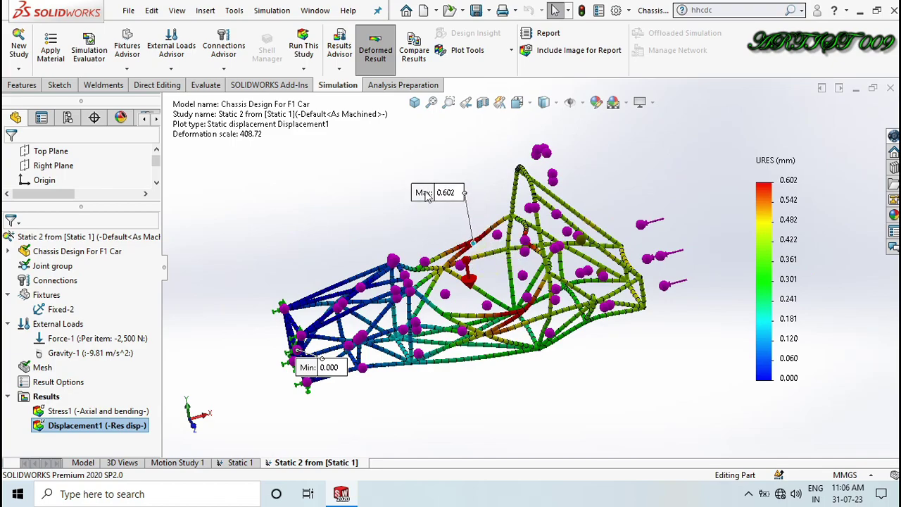